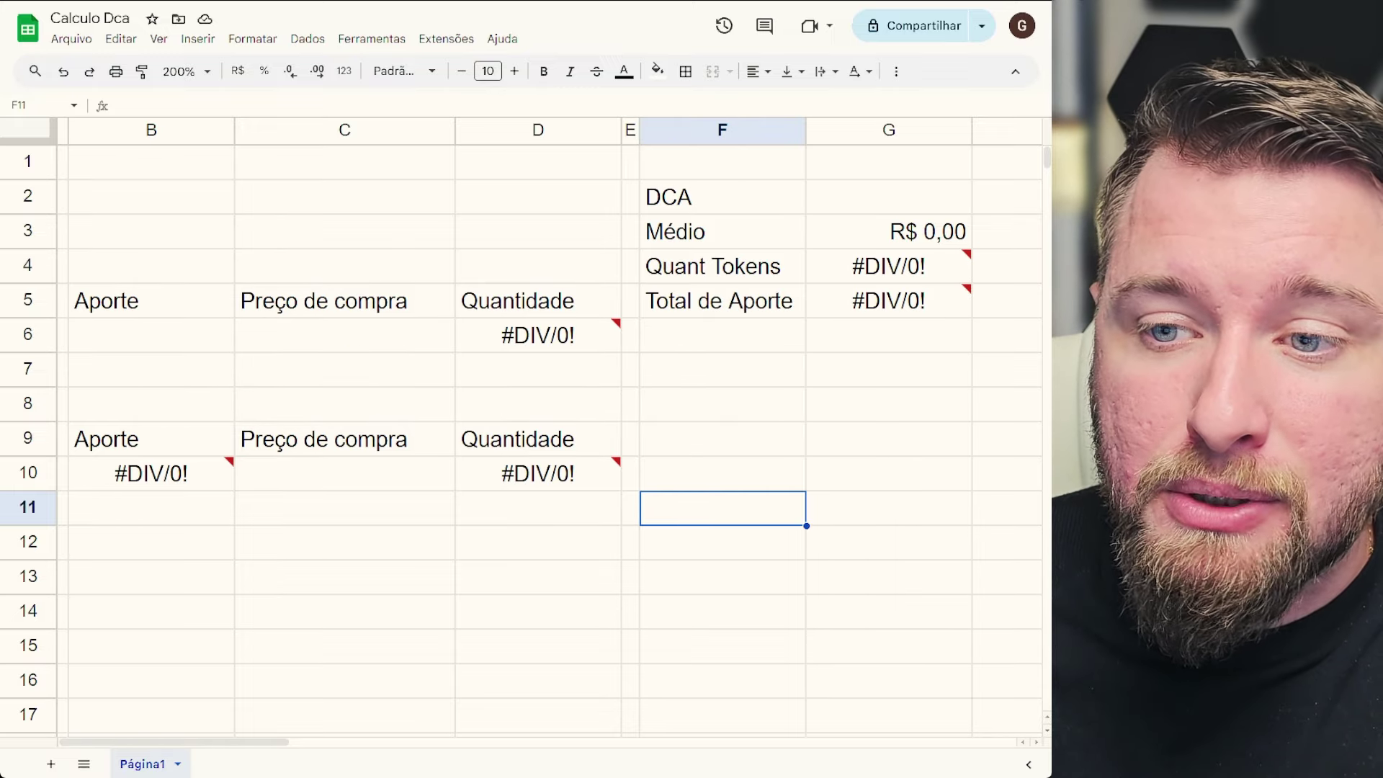
left_click_drag(538, 162, 864, 213)
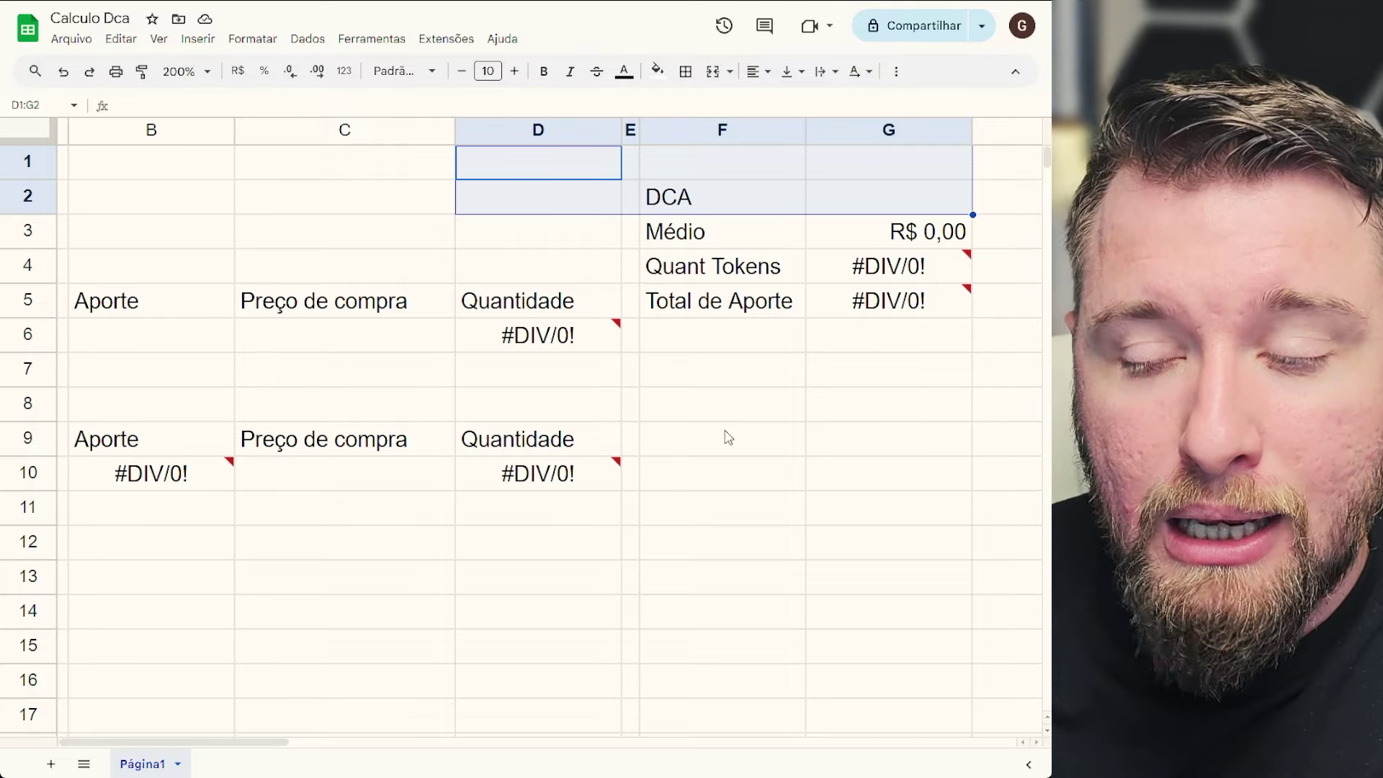
left_click(689, 365)
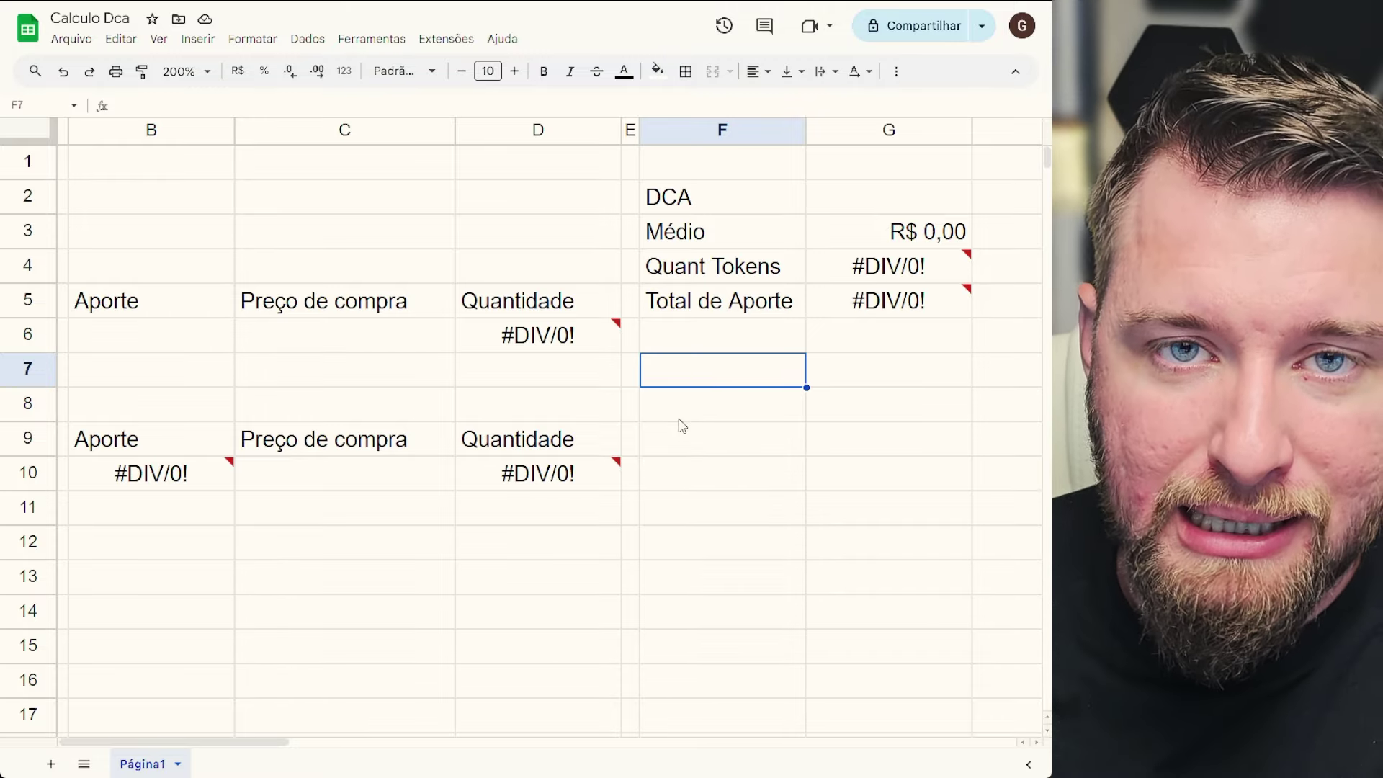
left_click(810, 580)
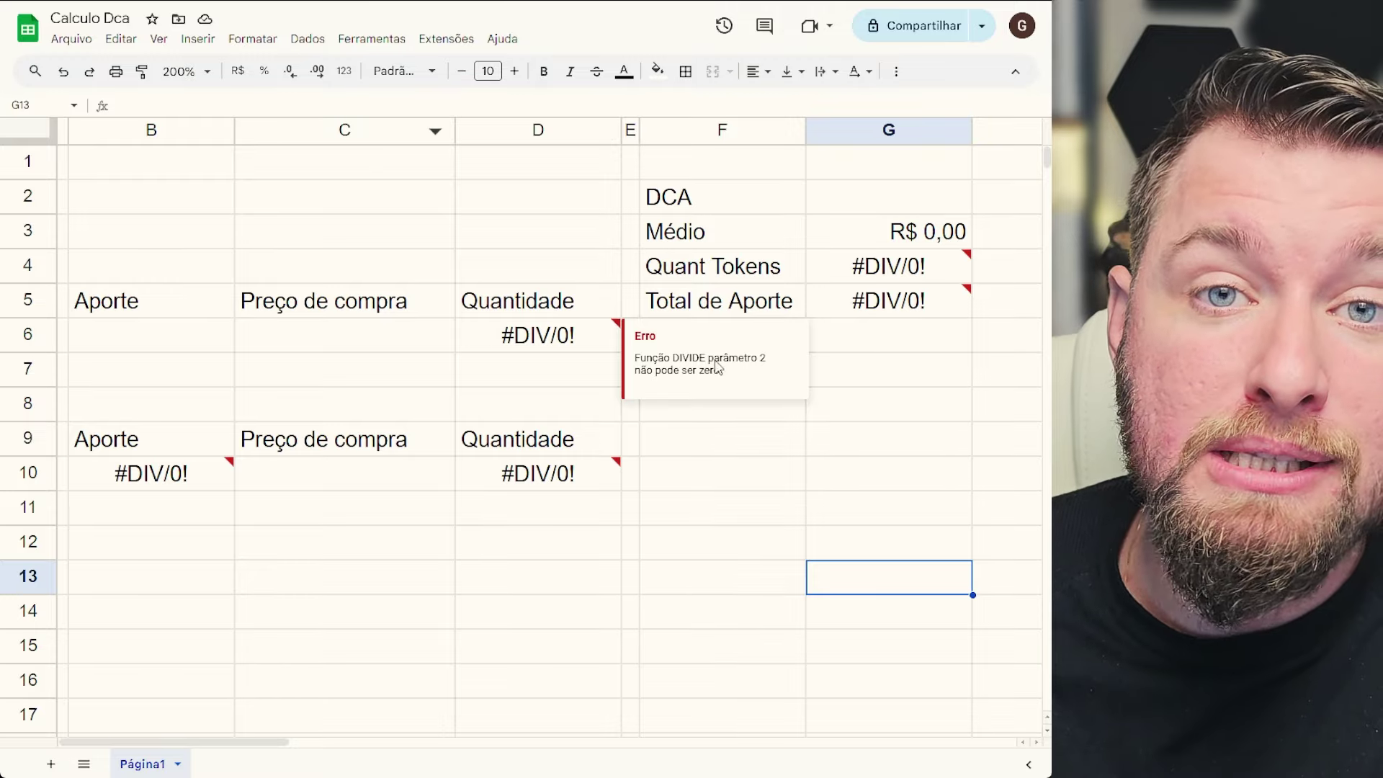
left_click(814, 487)
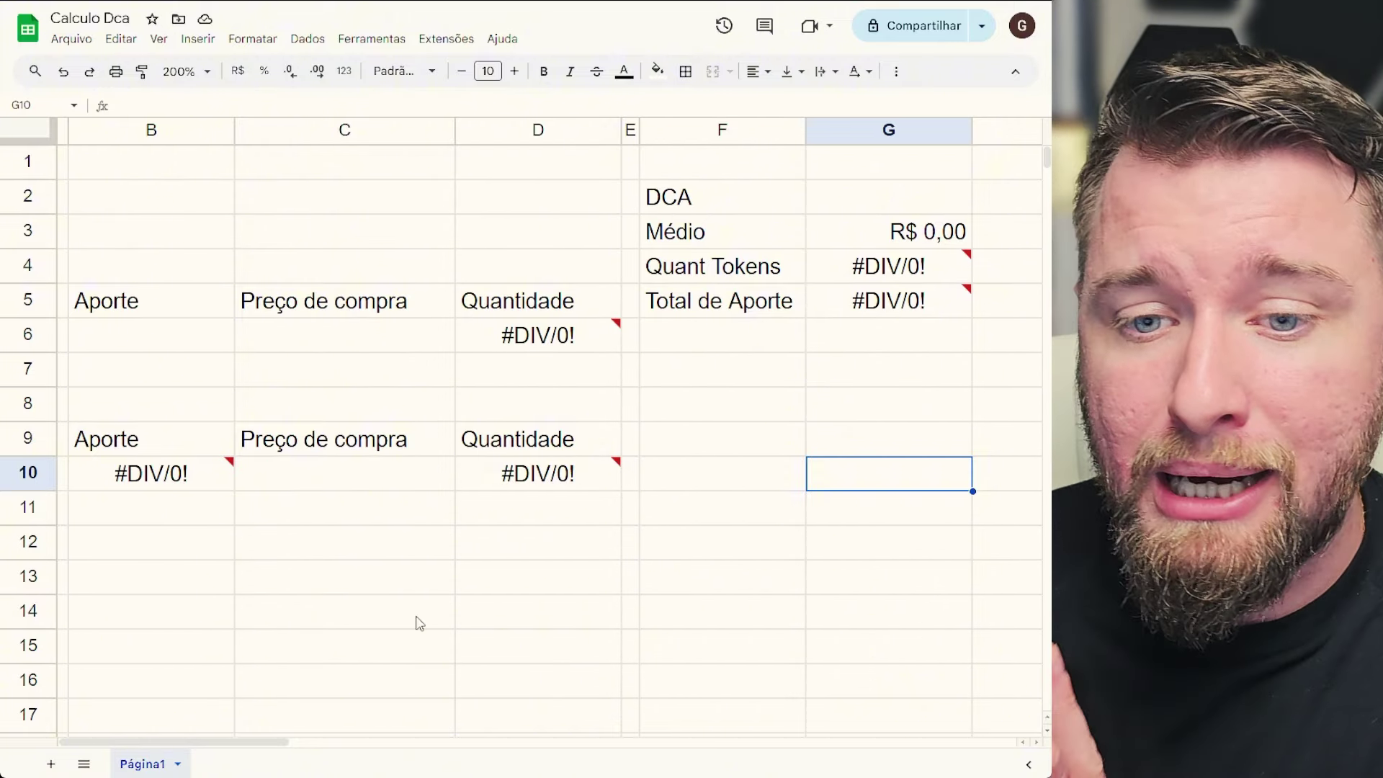
left_click_drag(84, 294, 577, 475)
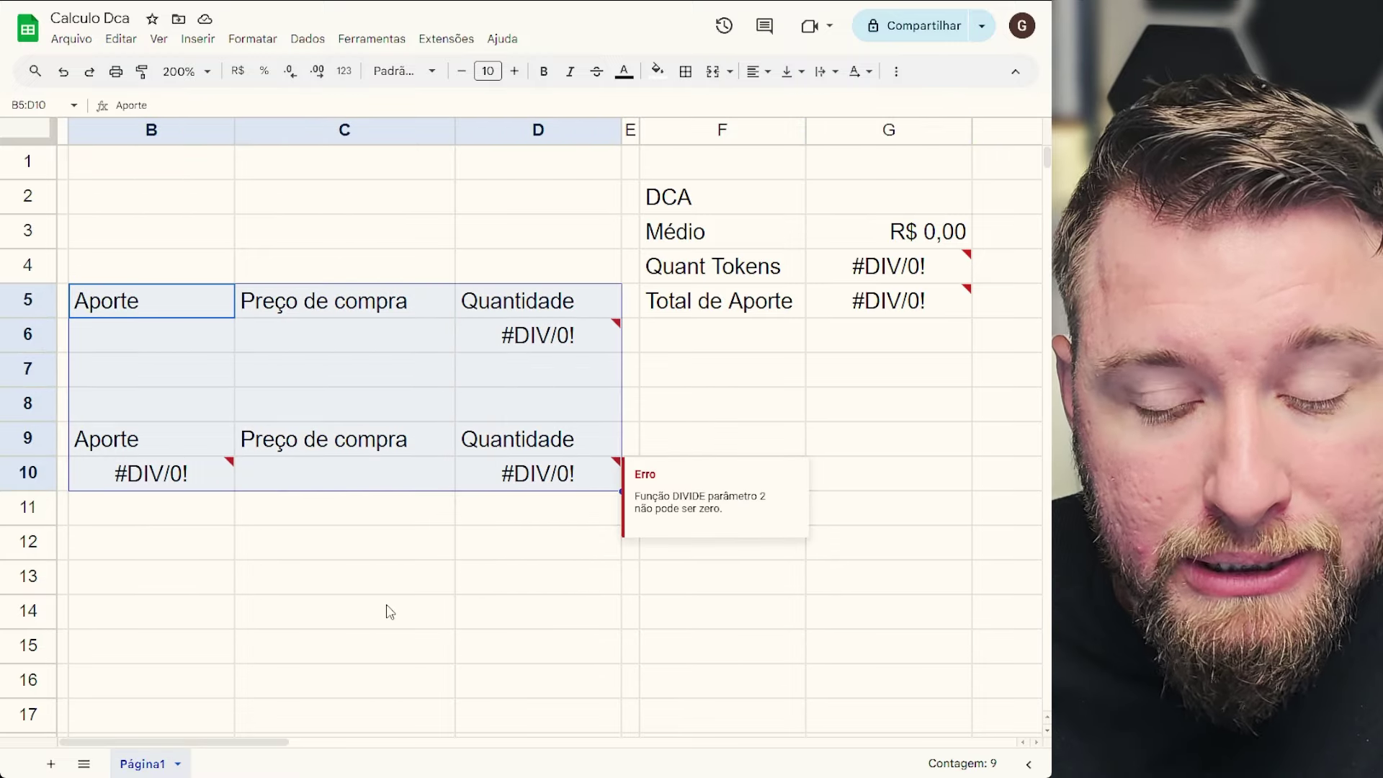
left_click(381, 598)
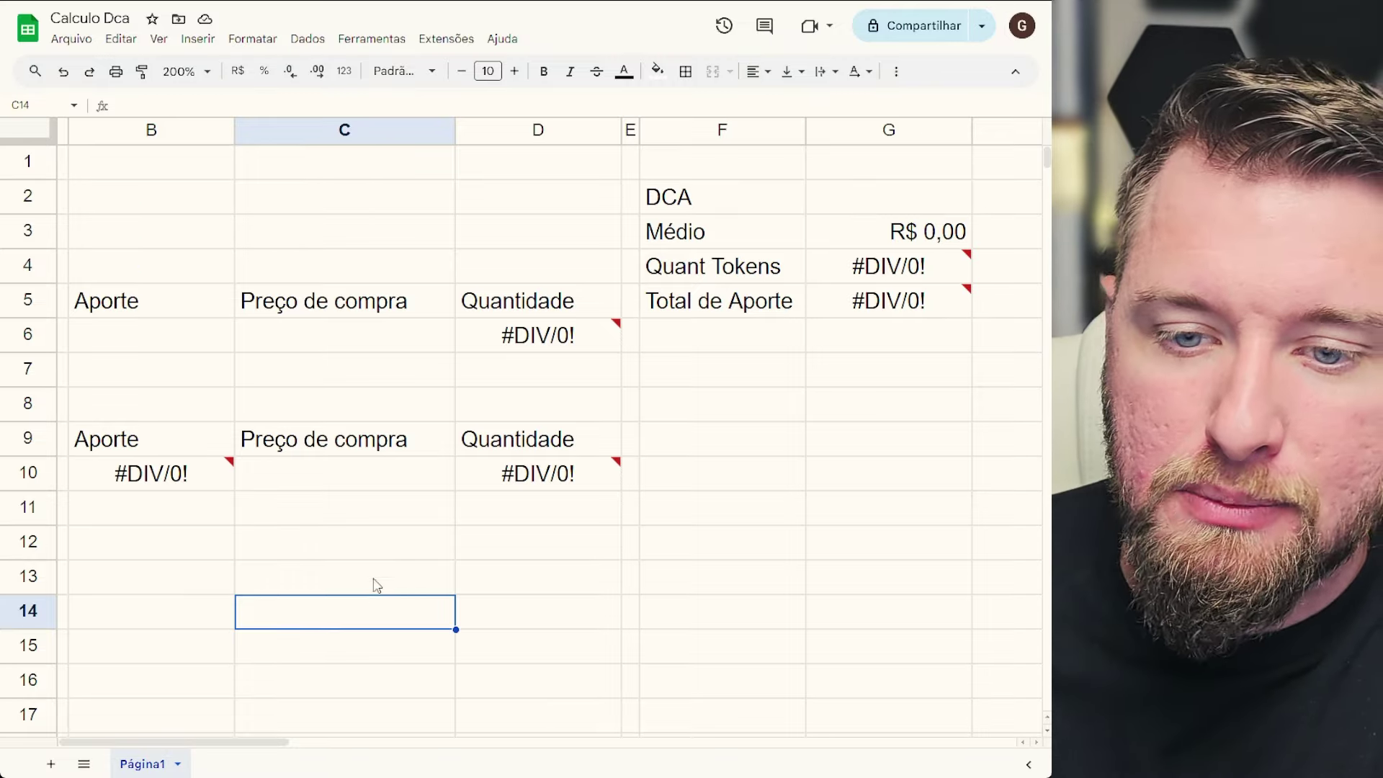
left_click(371, 541)
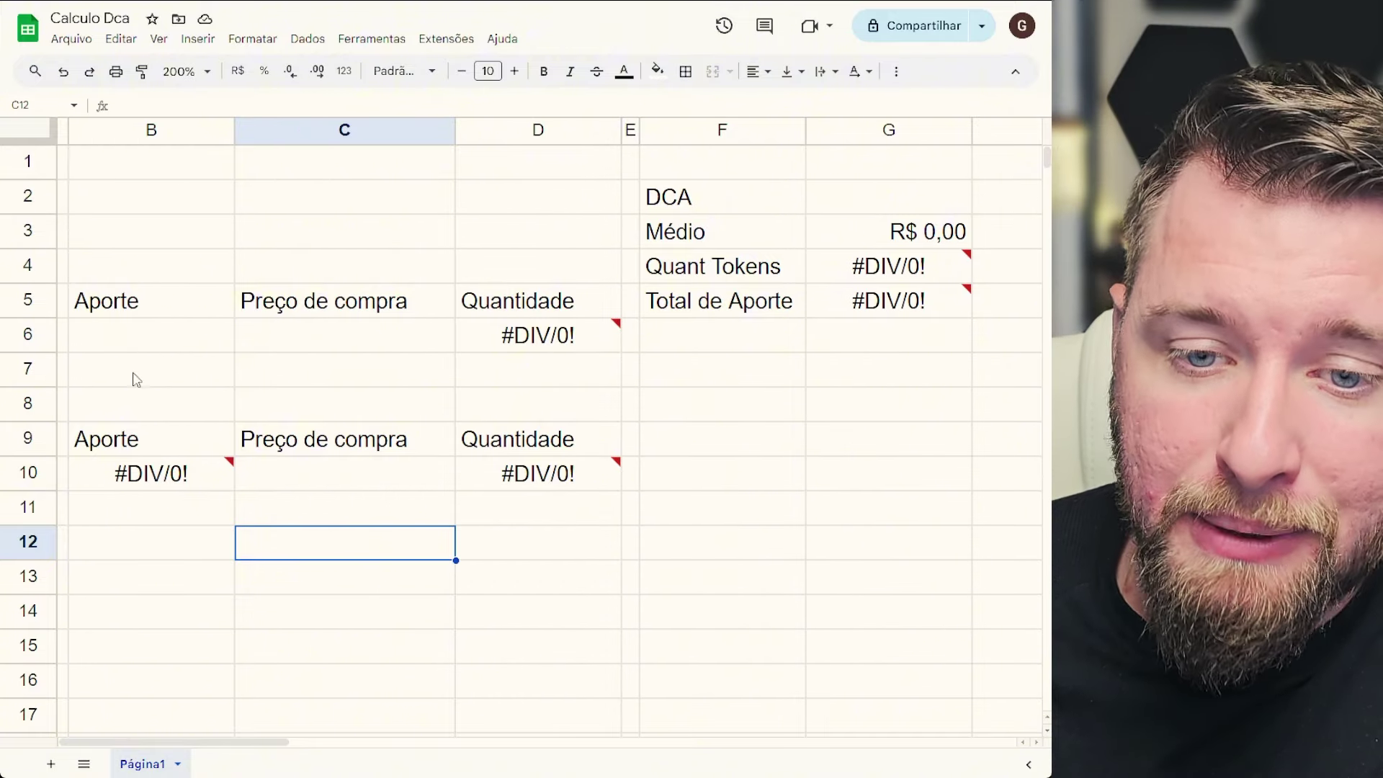
Enter the first purchase in row 6 with an Aporte of 500 and a Preço de compra of 10.
left_click(163, 353)
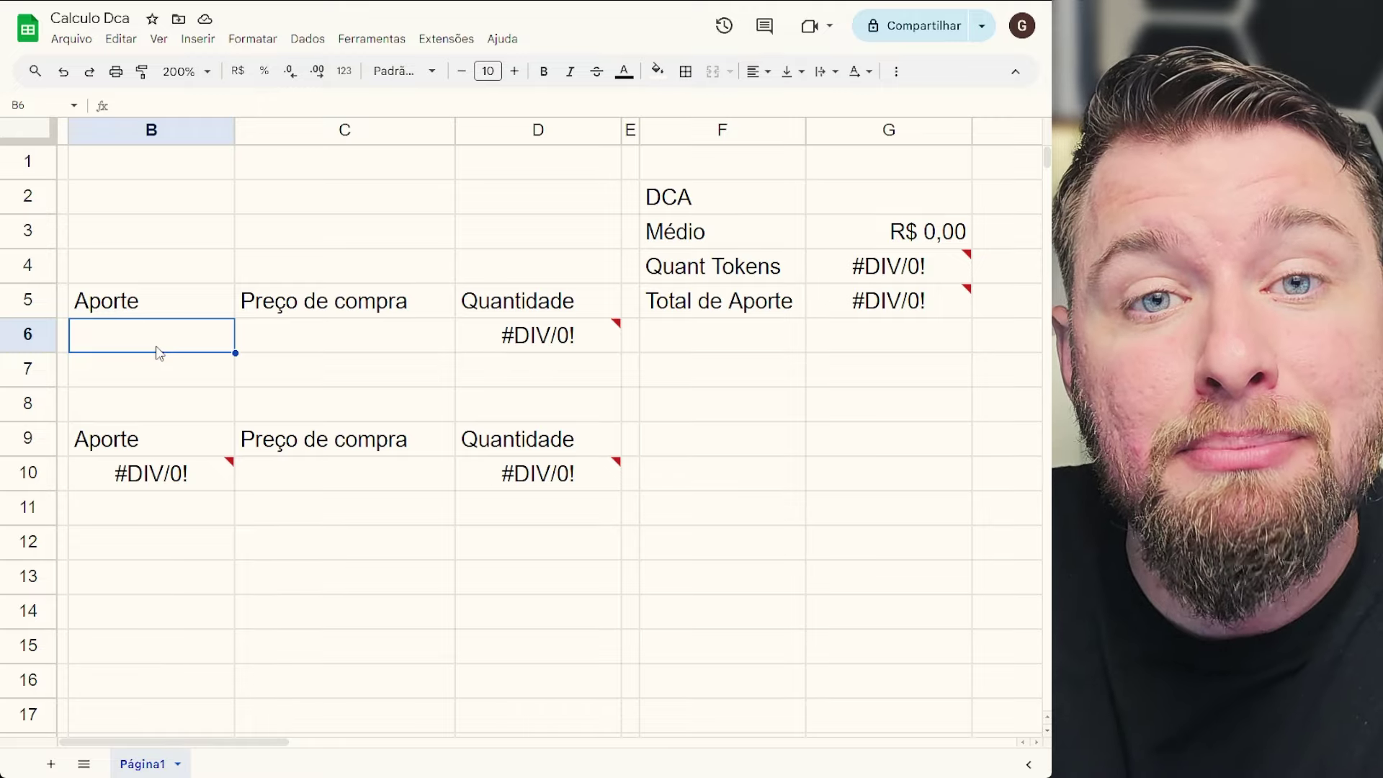
type("500")
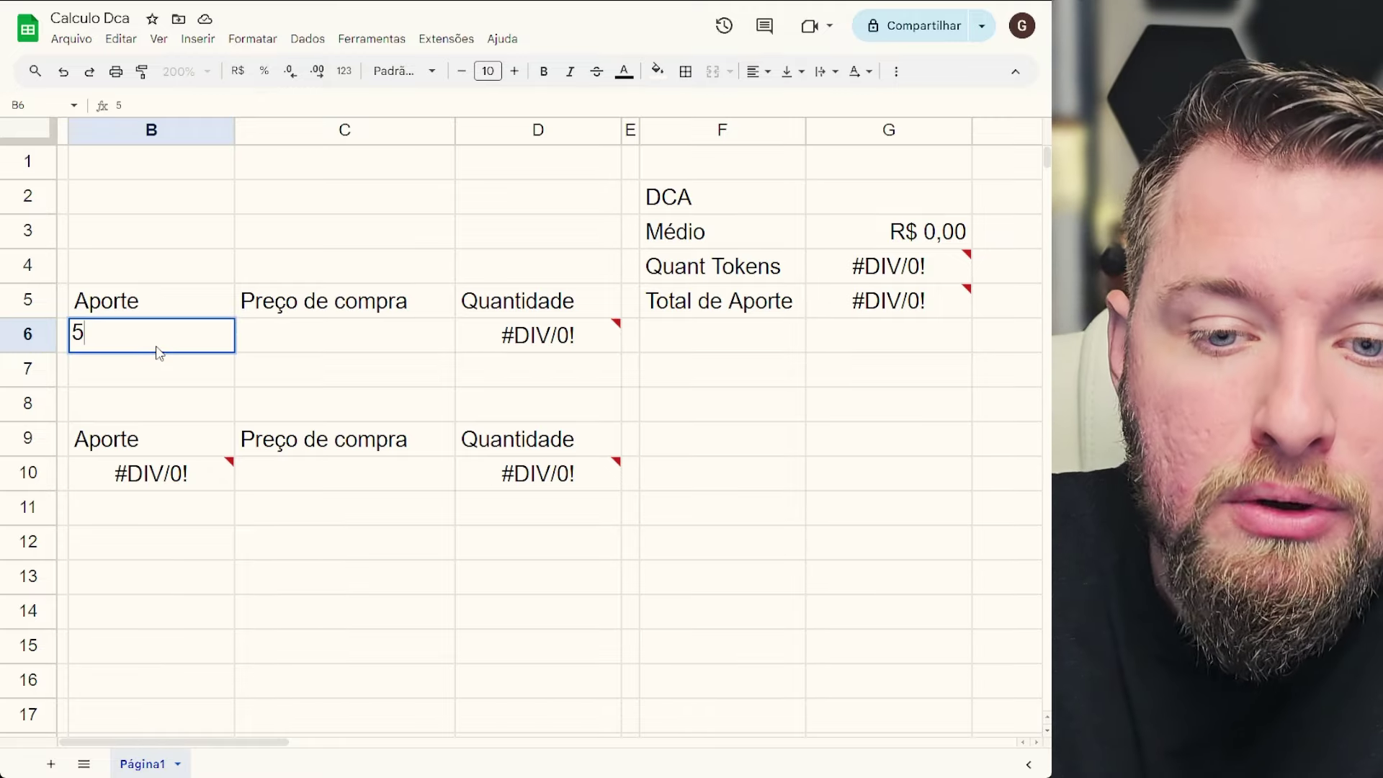
left_click(398, 572)
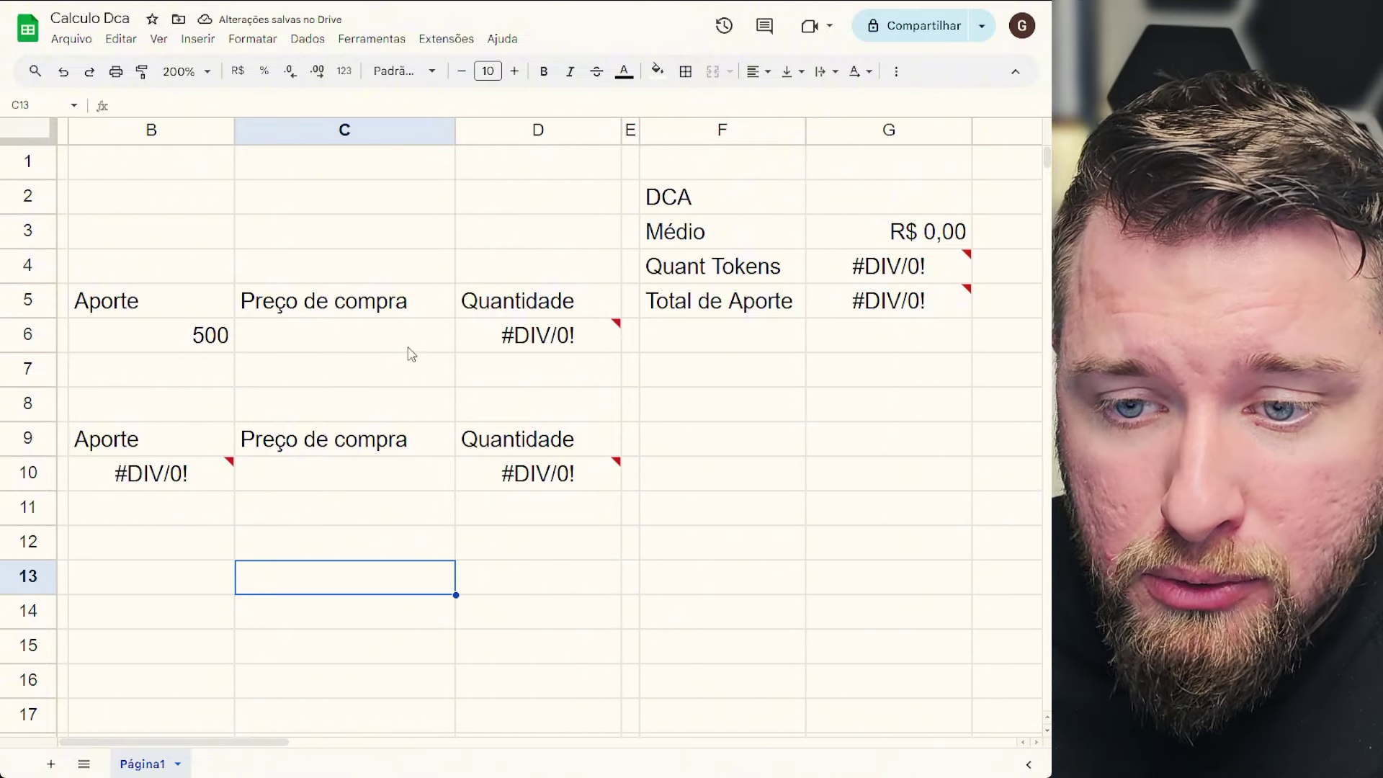
left_click(405, 353)
type("10")
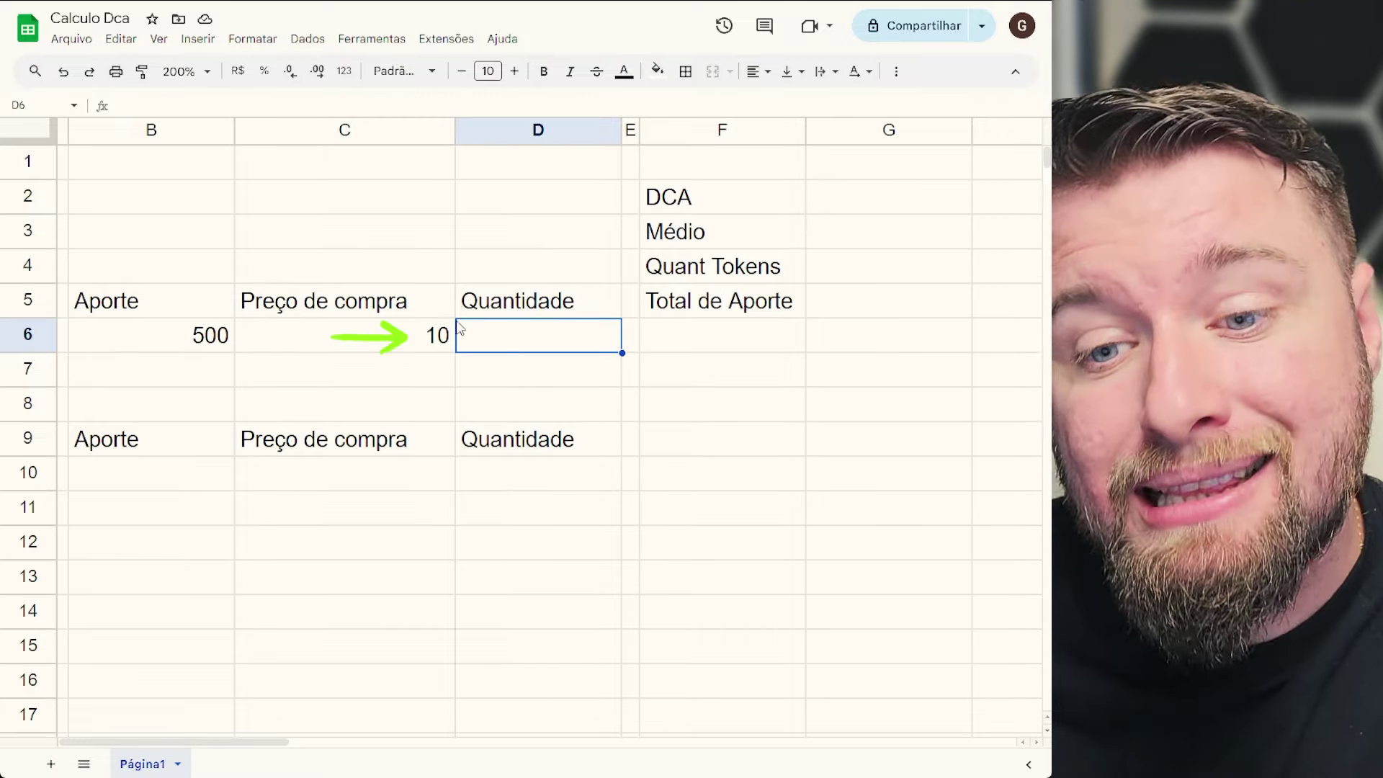
Calculate the first purchase's Quantidade in D6 by dividing the contribution by the price with =B6/C6.
type("=B6*C6")
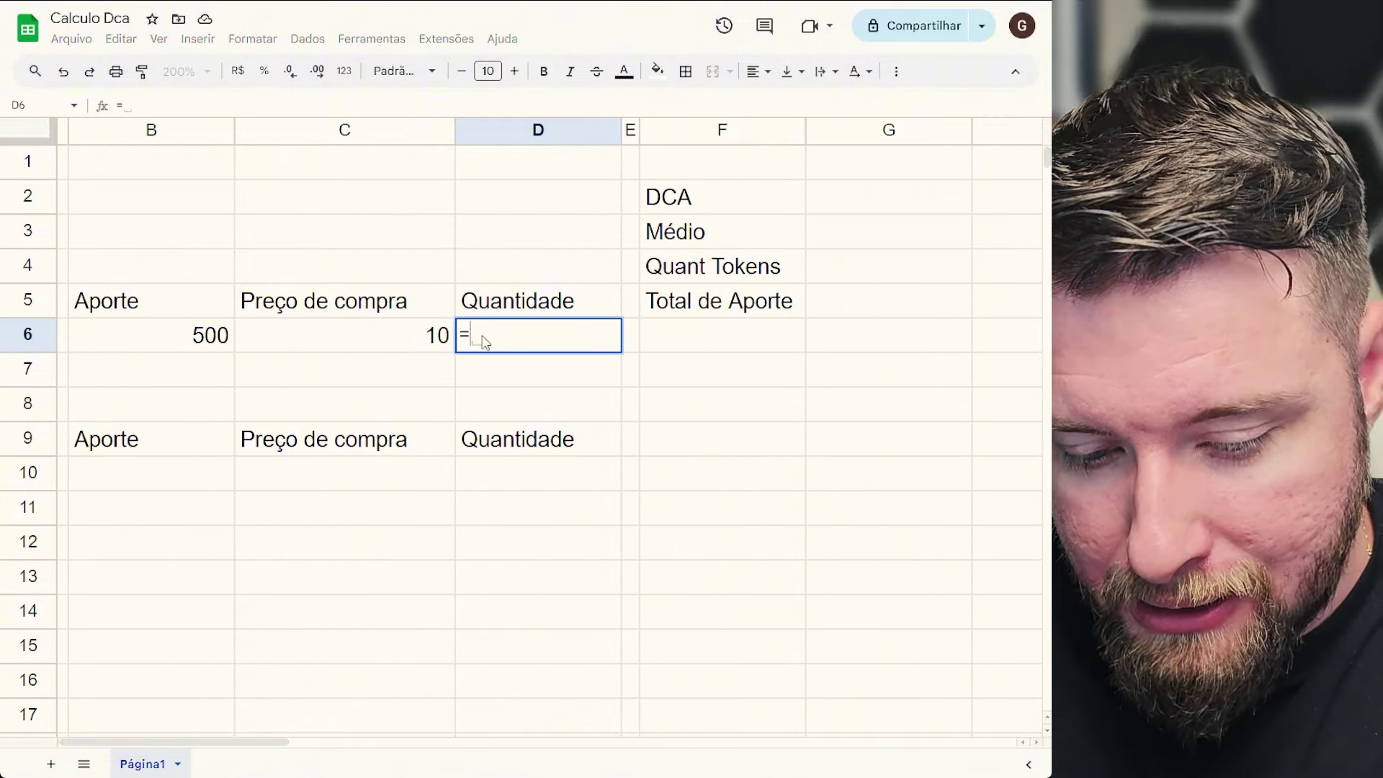
left_click(479, 336)
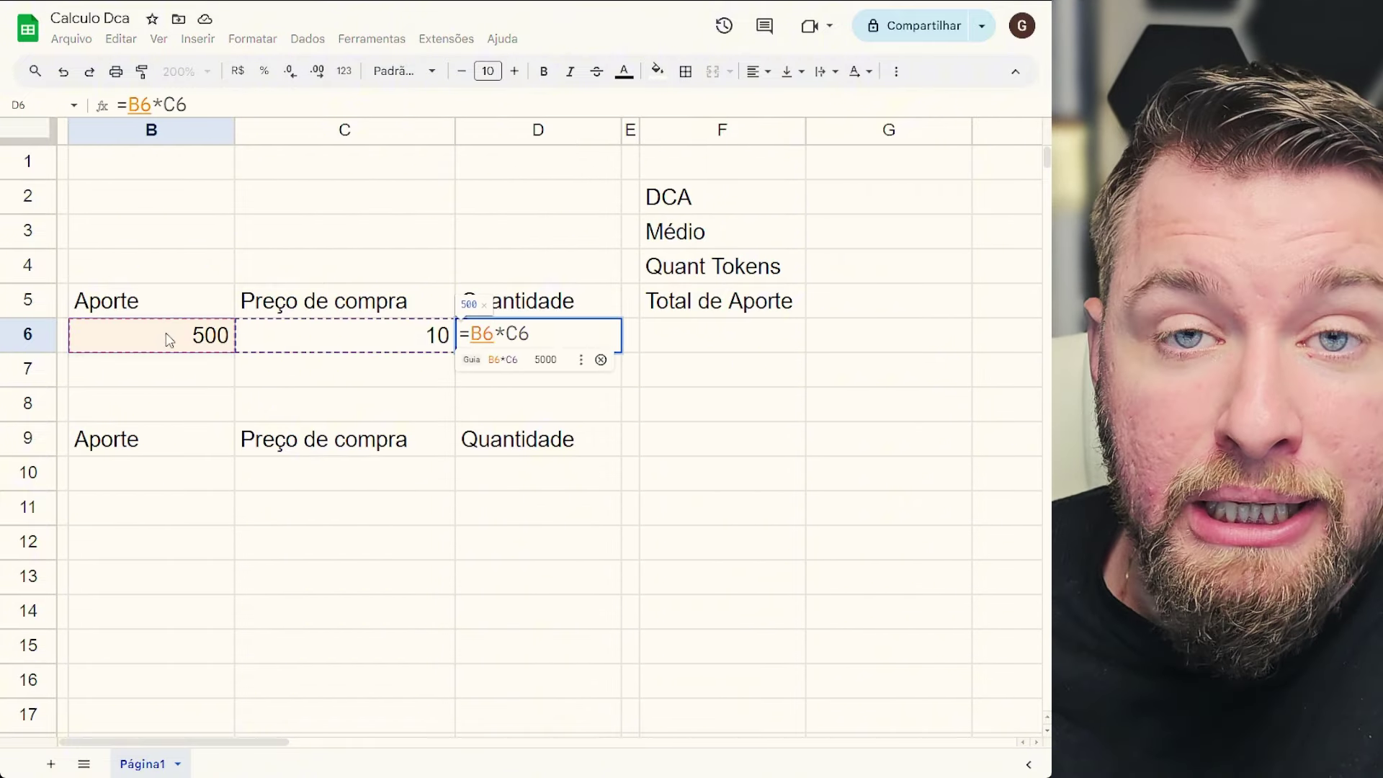
key("Delete")
key("Delete")
key("Delete")
type("/")
left_click(360, 338)
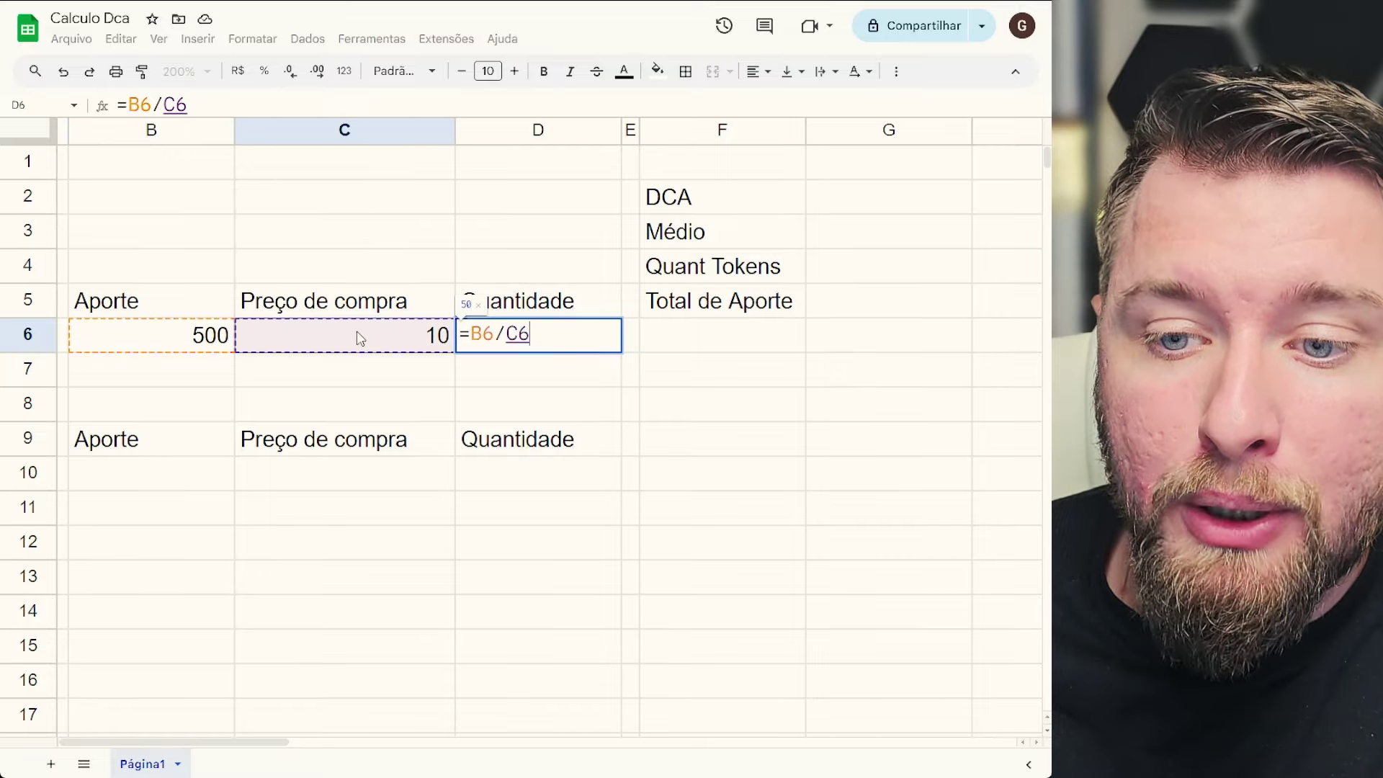
key("Return")
left_click(586, 333)
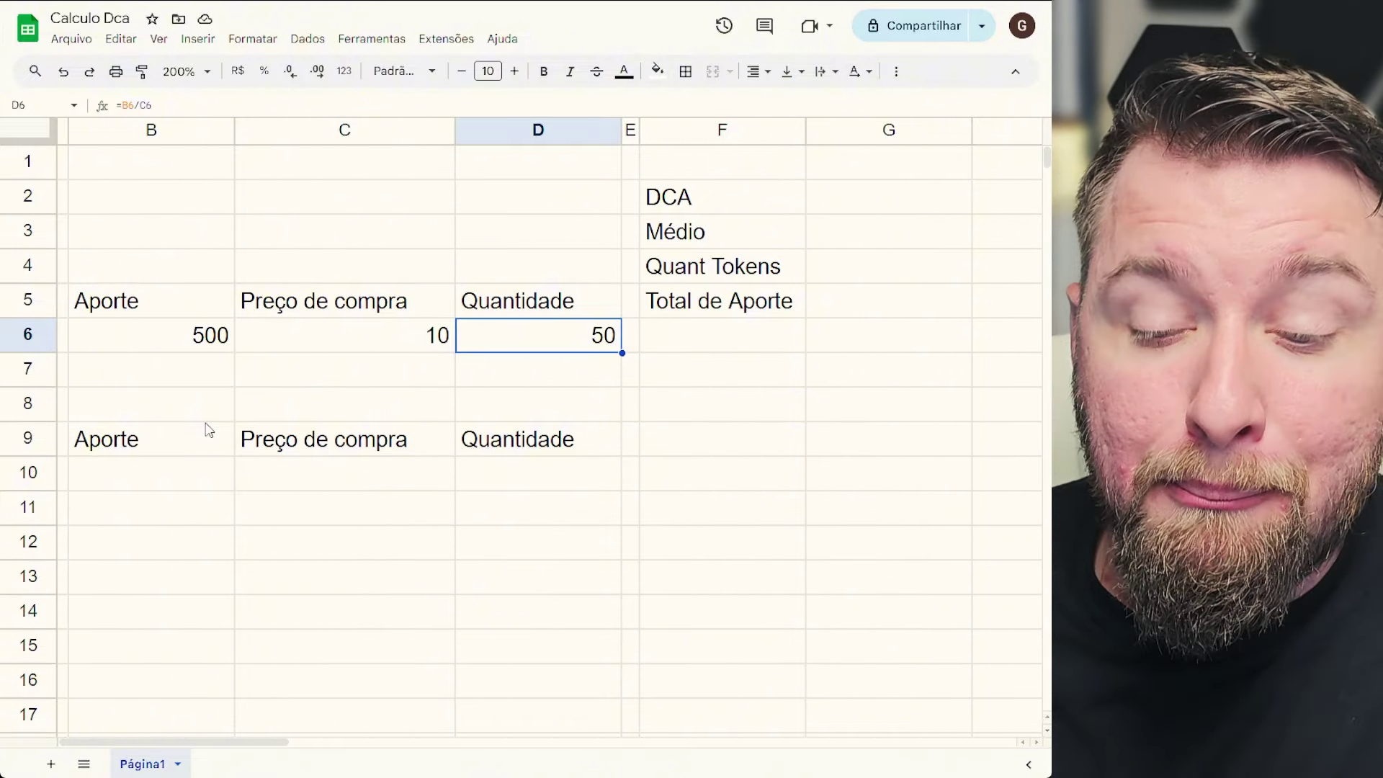
Enter 7 as the second purchase's Preço de compra in C10.
left_click(362, 472)
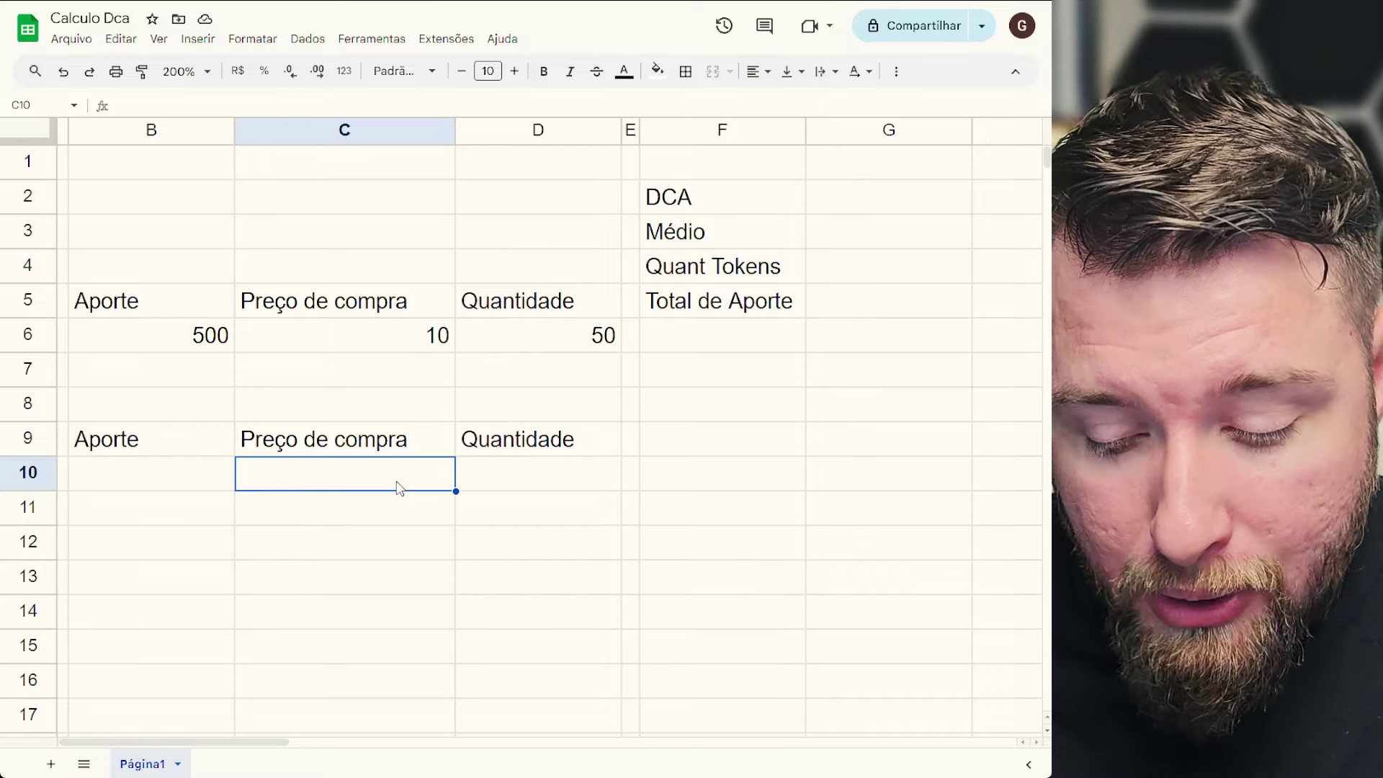
double_click(402, 484)
type("7")
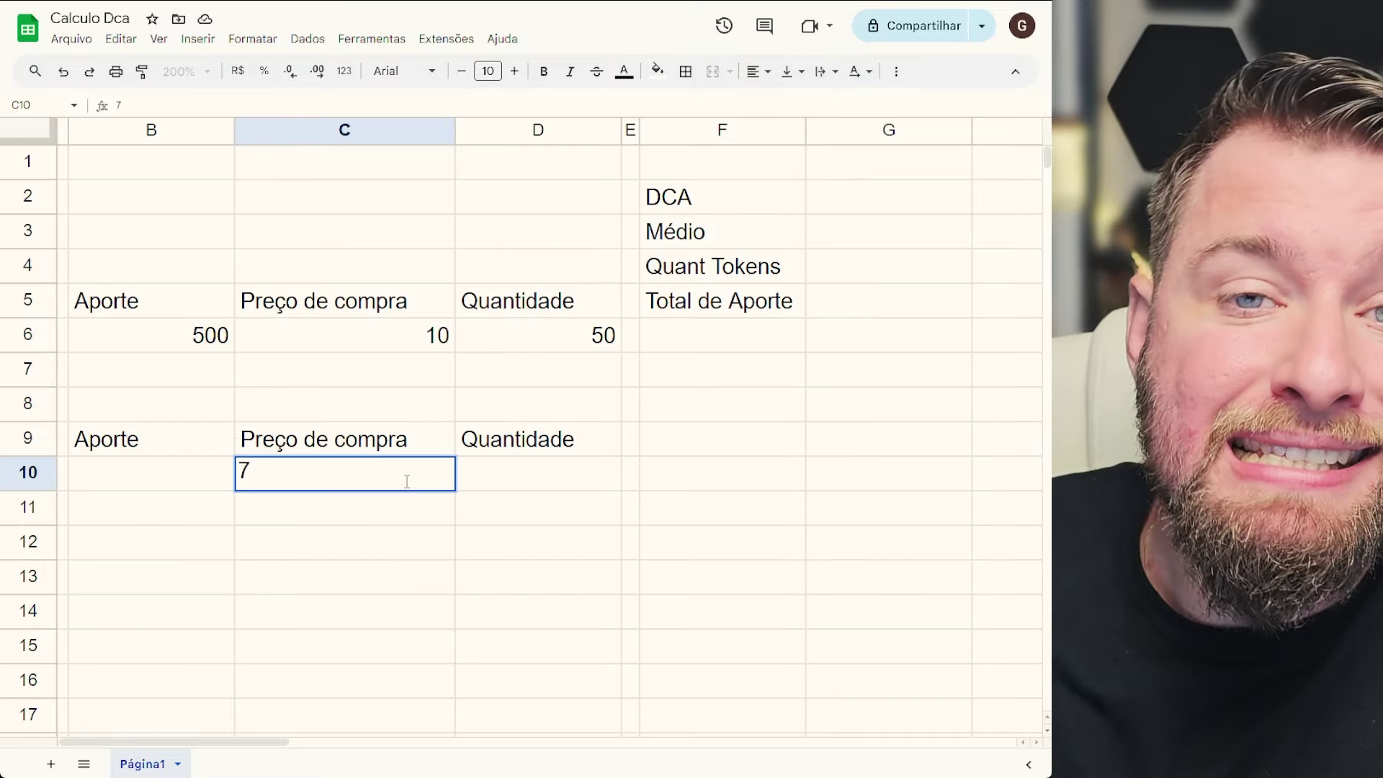
left_click(416, 555)
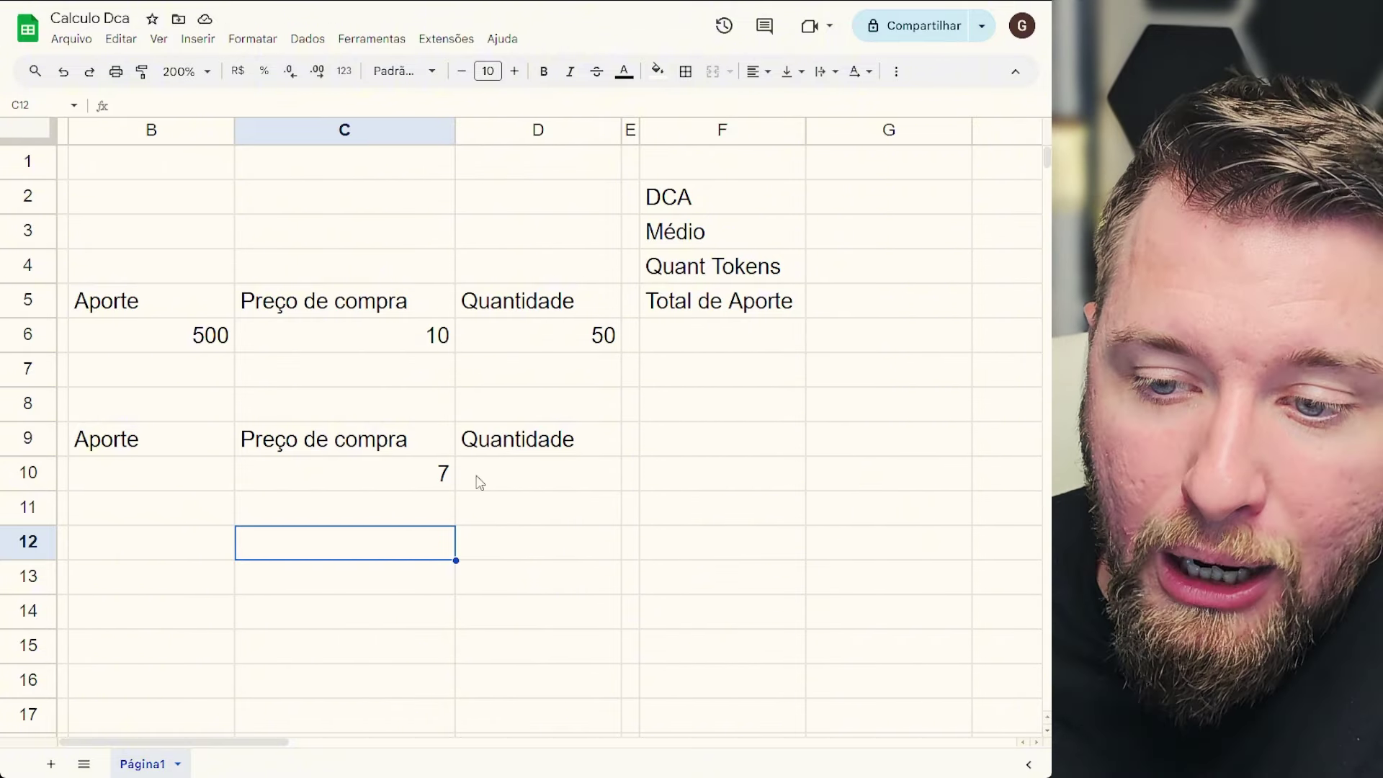
left_click_drag(530, 408, 584, 448)
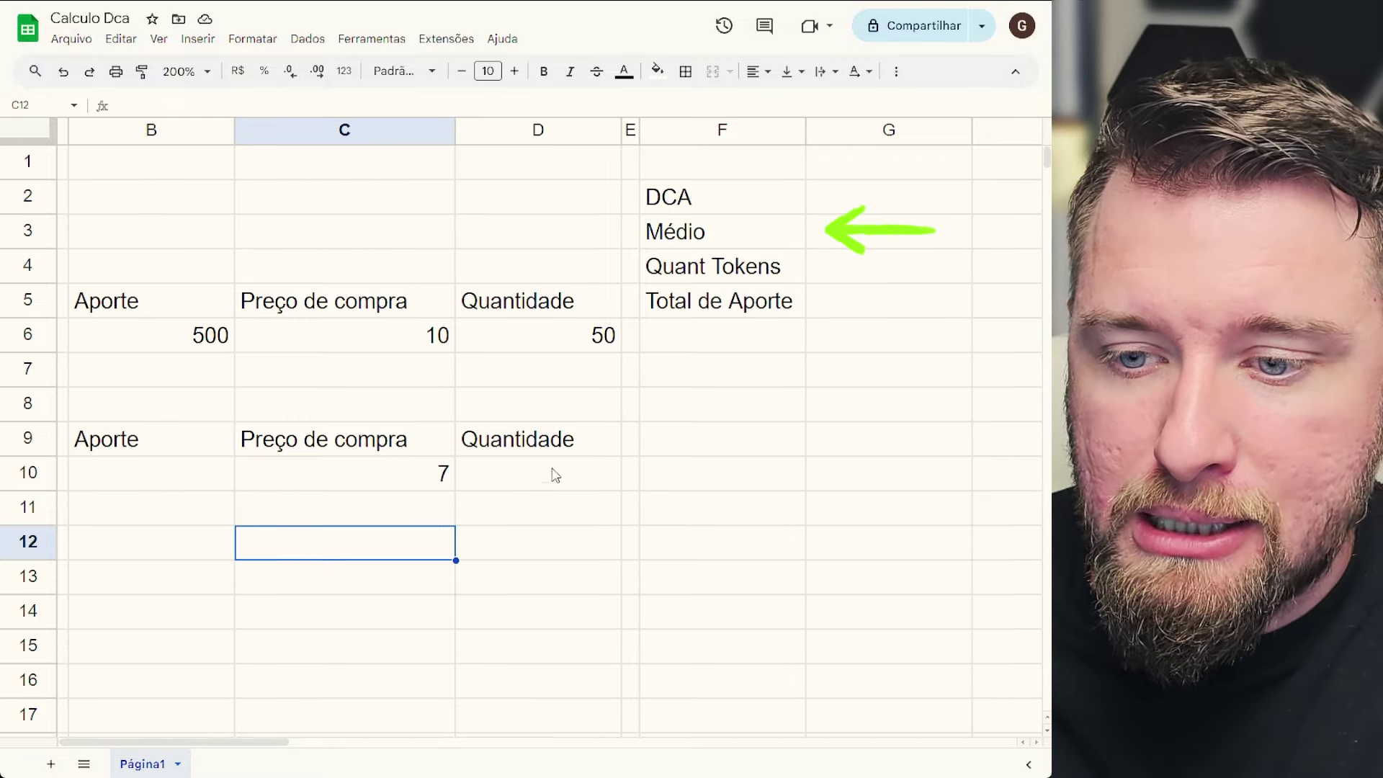
Enter 50 as a fixed Quantidade for the second purchase in D10.
left_click(561, 482)
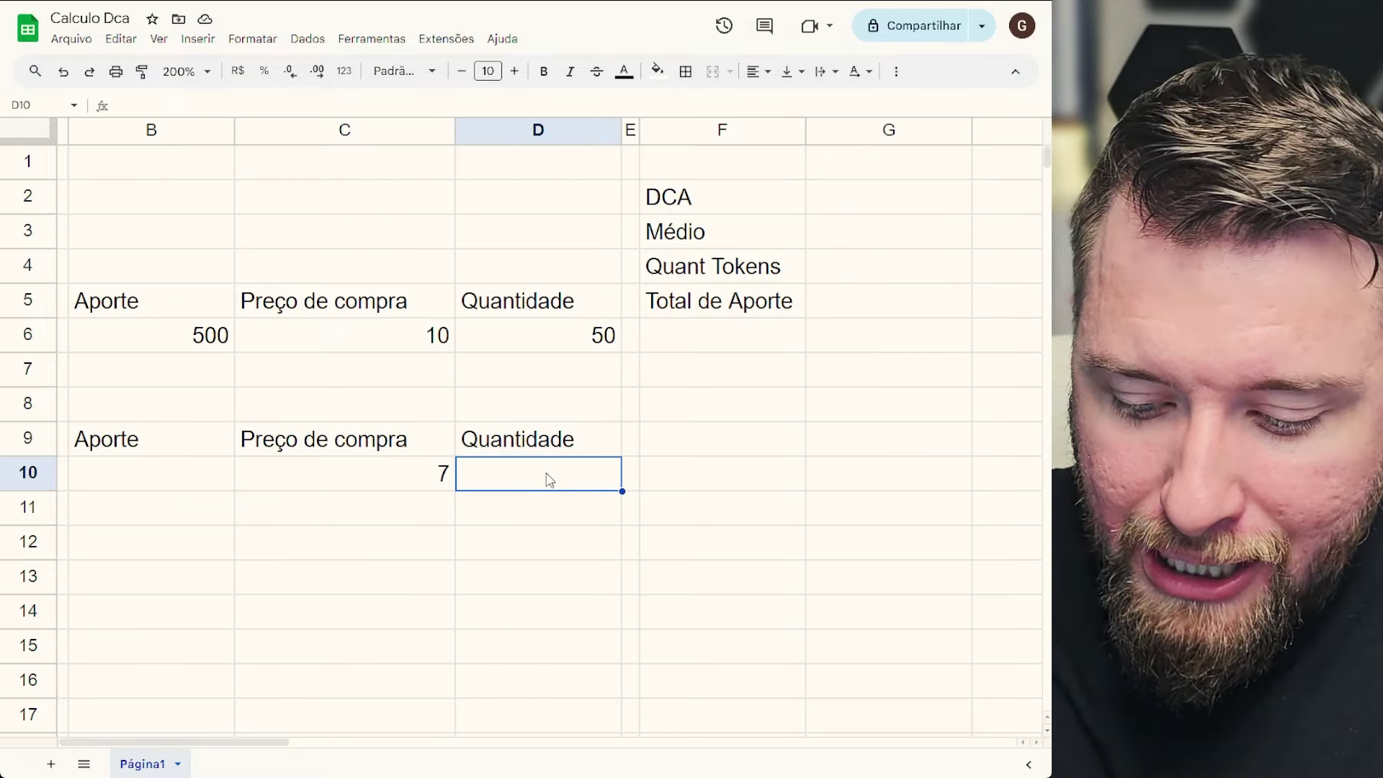
type("50")
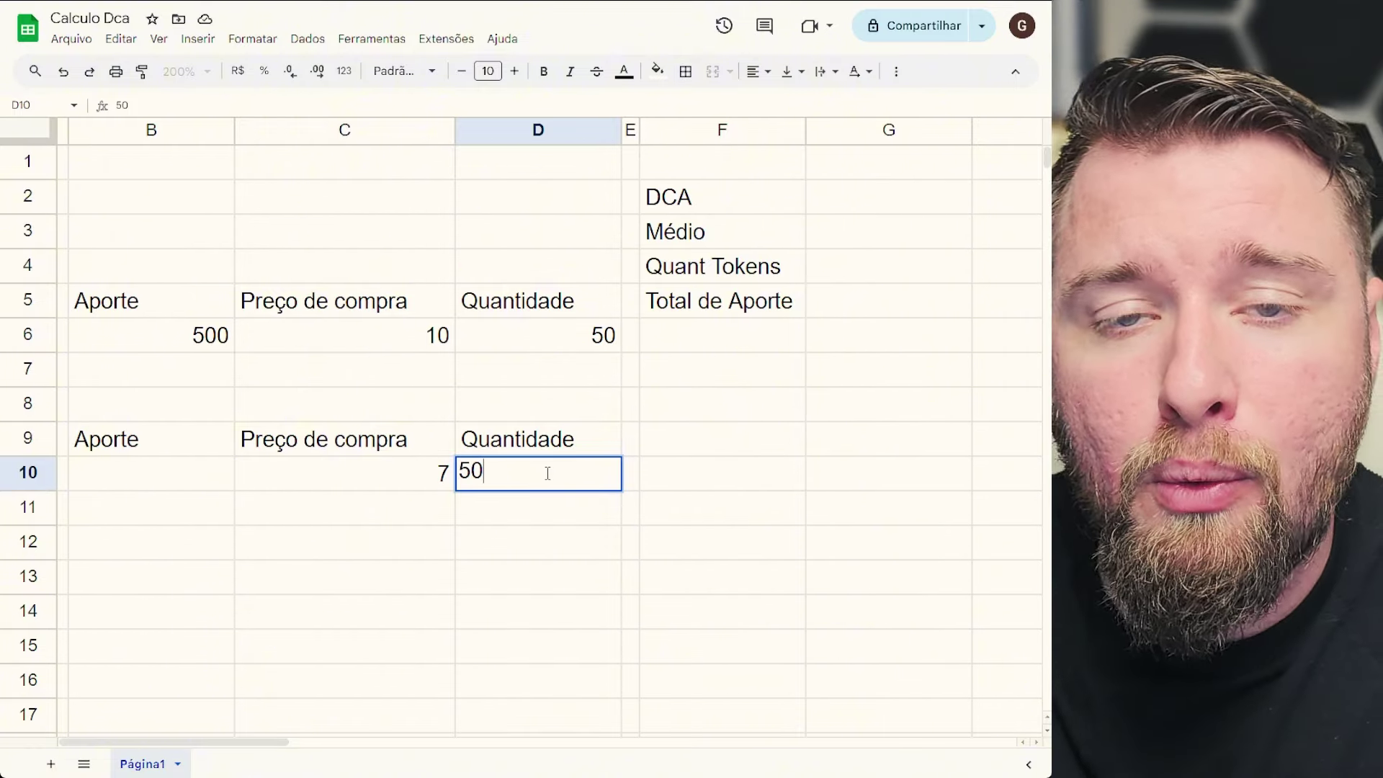
key("Return")
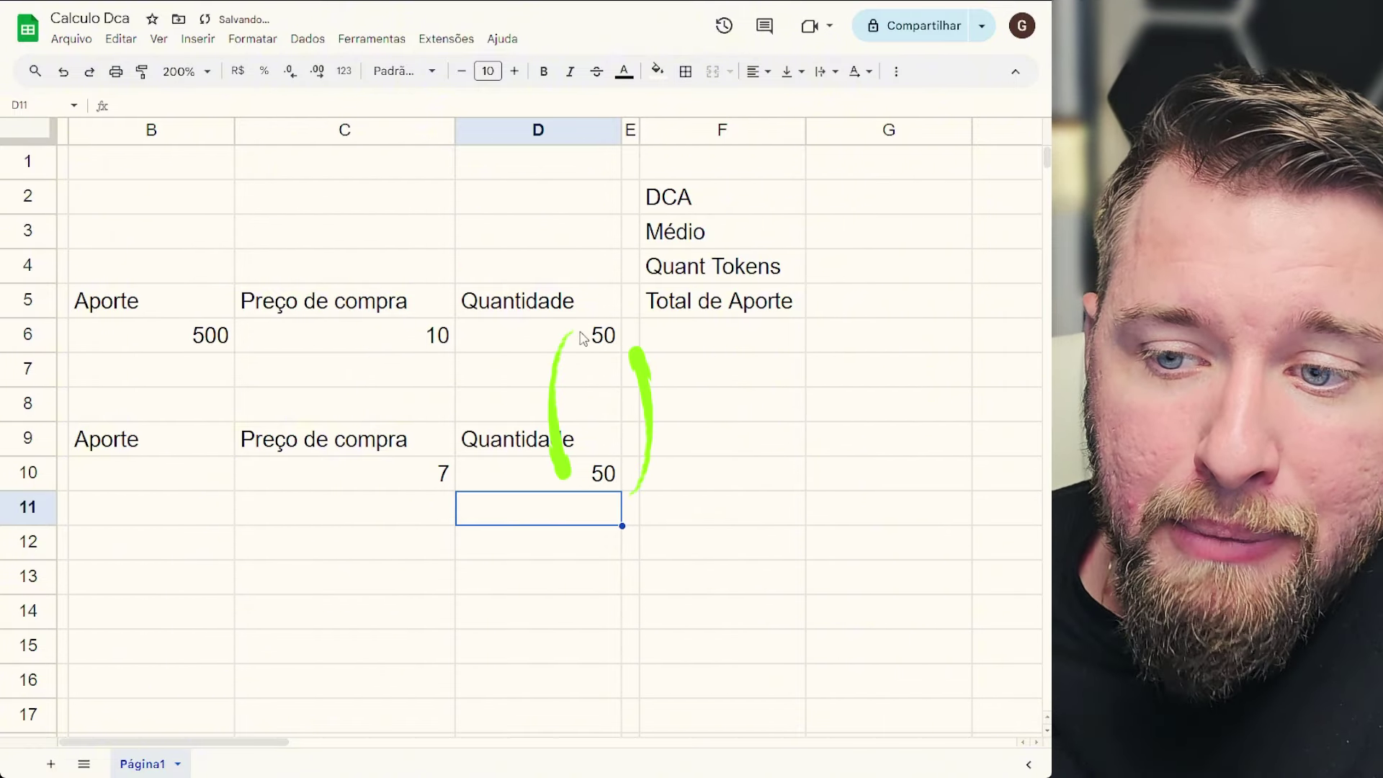
Link the second purchase's Quantidade in D10 to the first purchase's quantity with =D6.
left_click(560, 481)
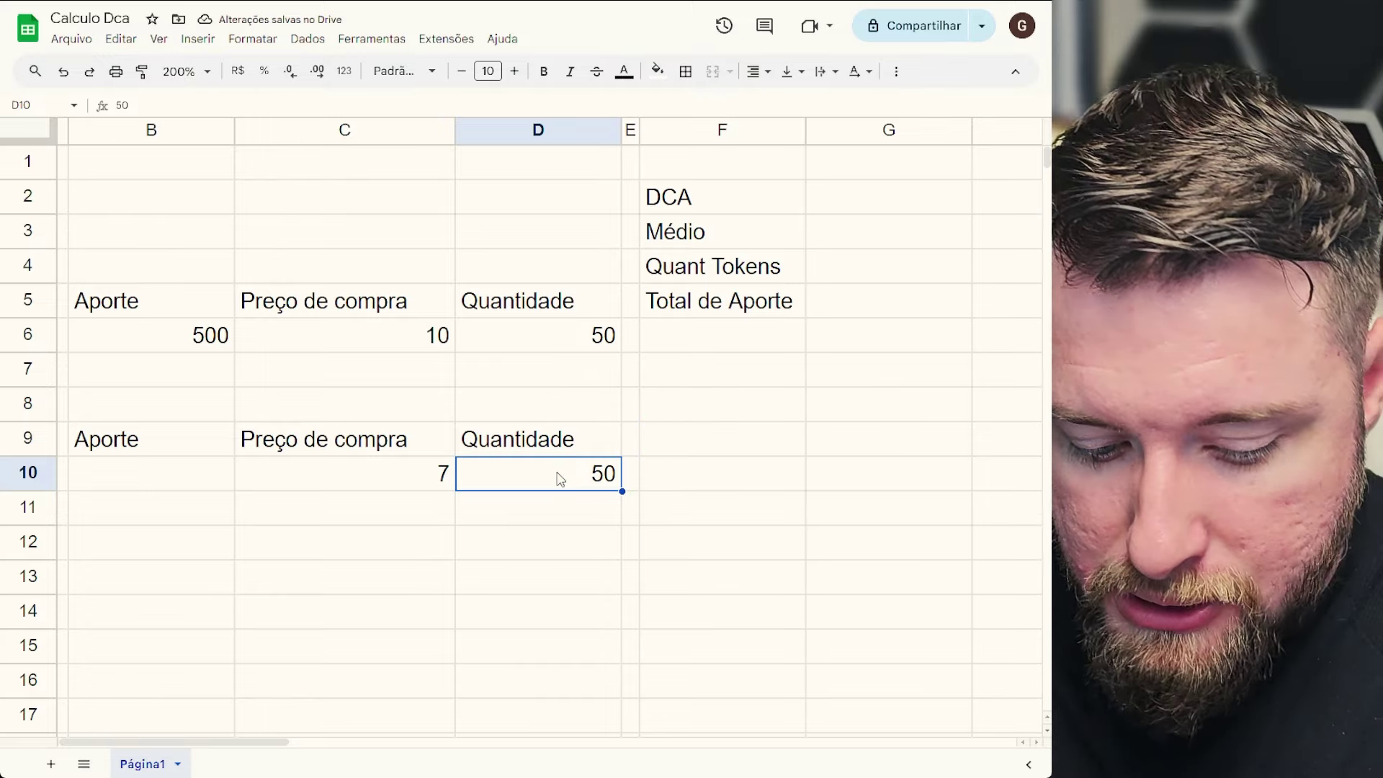
type("=")
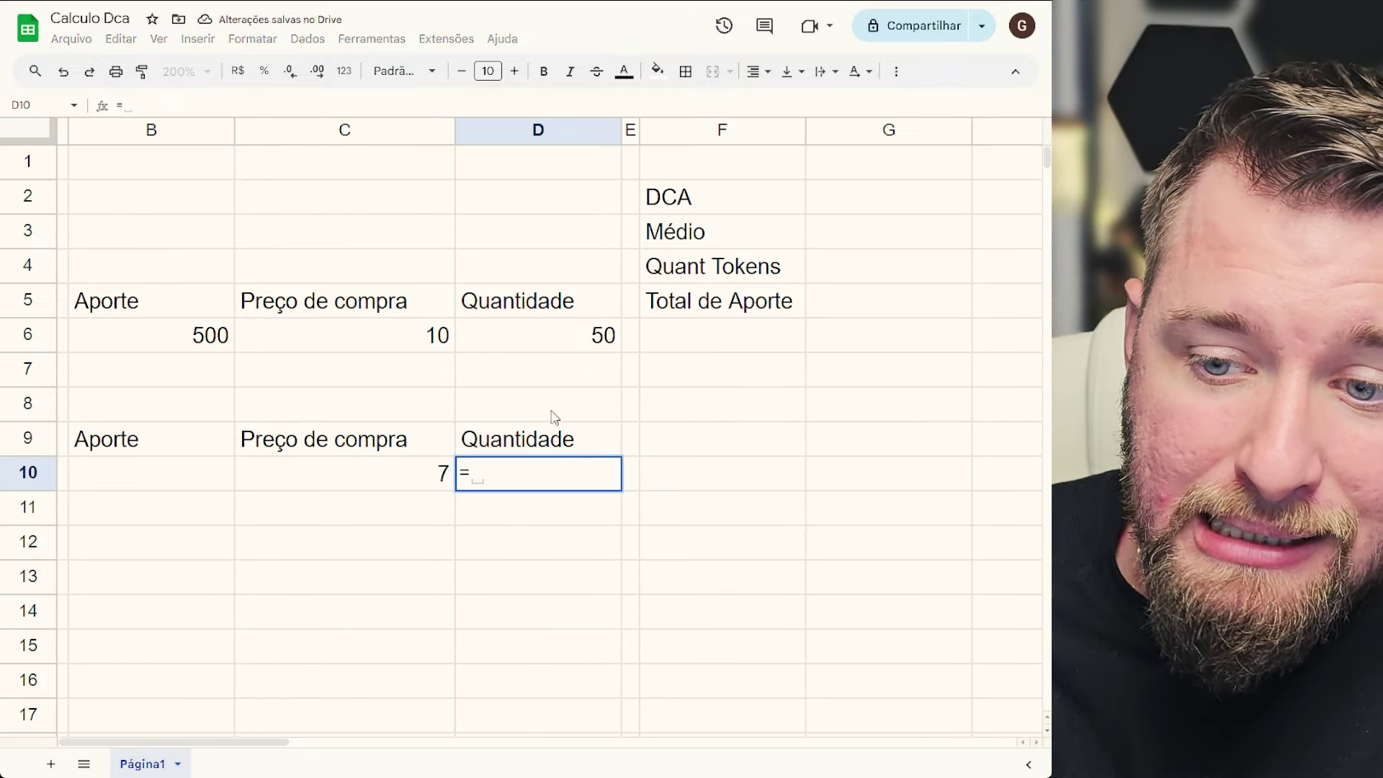
left_click(556, 343)
key("Return")
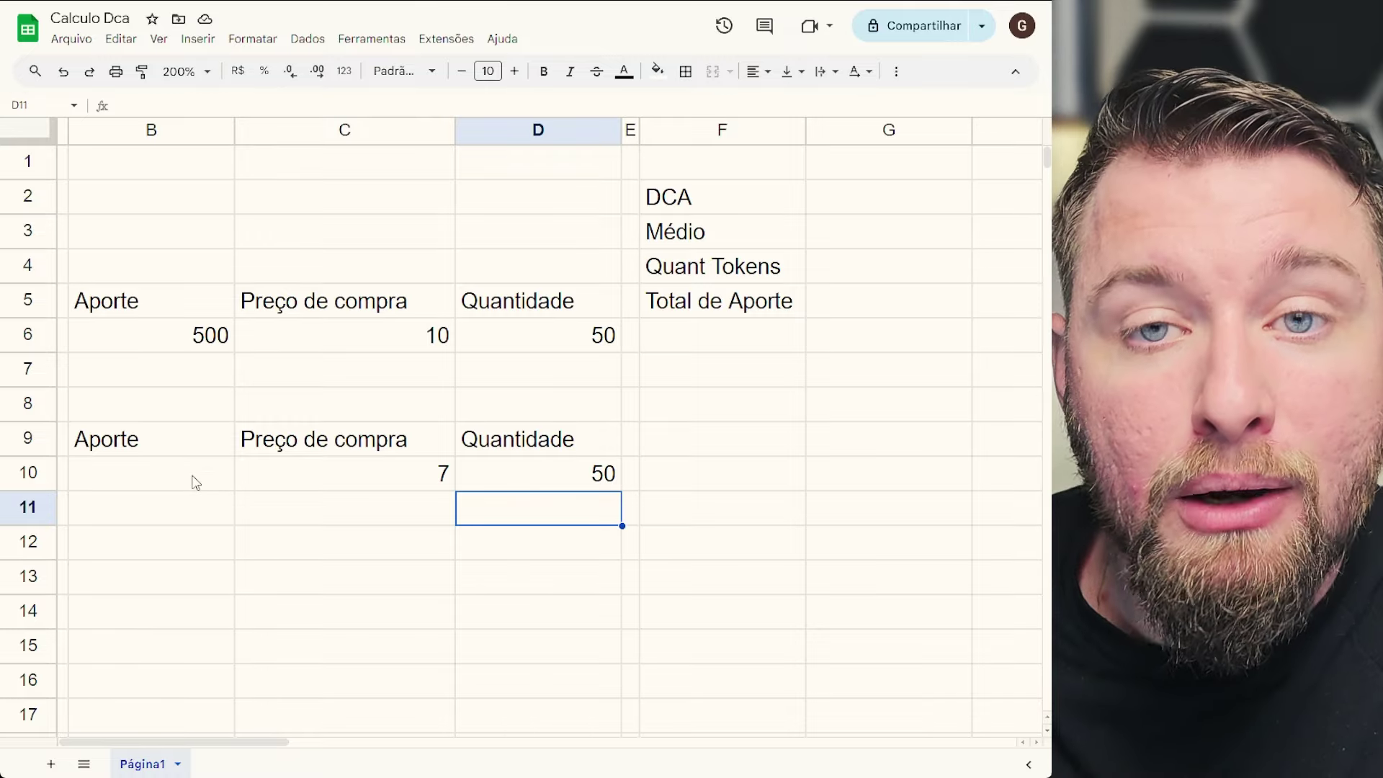
Calculate the second purchase's Aporte in B10 by multiplying quantity by price with =D10*C10.
left_click(196, 481)
type("=")
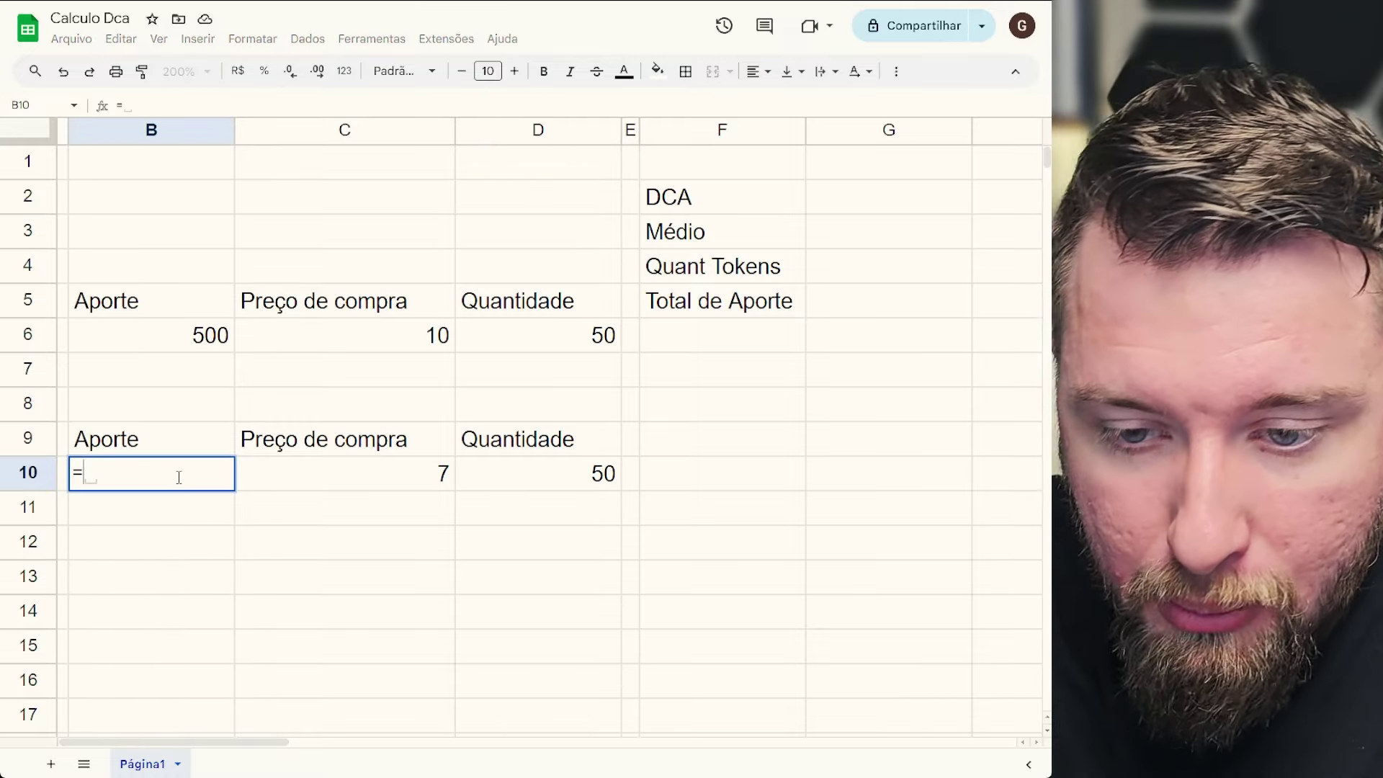
left_click(533, 472)
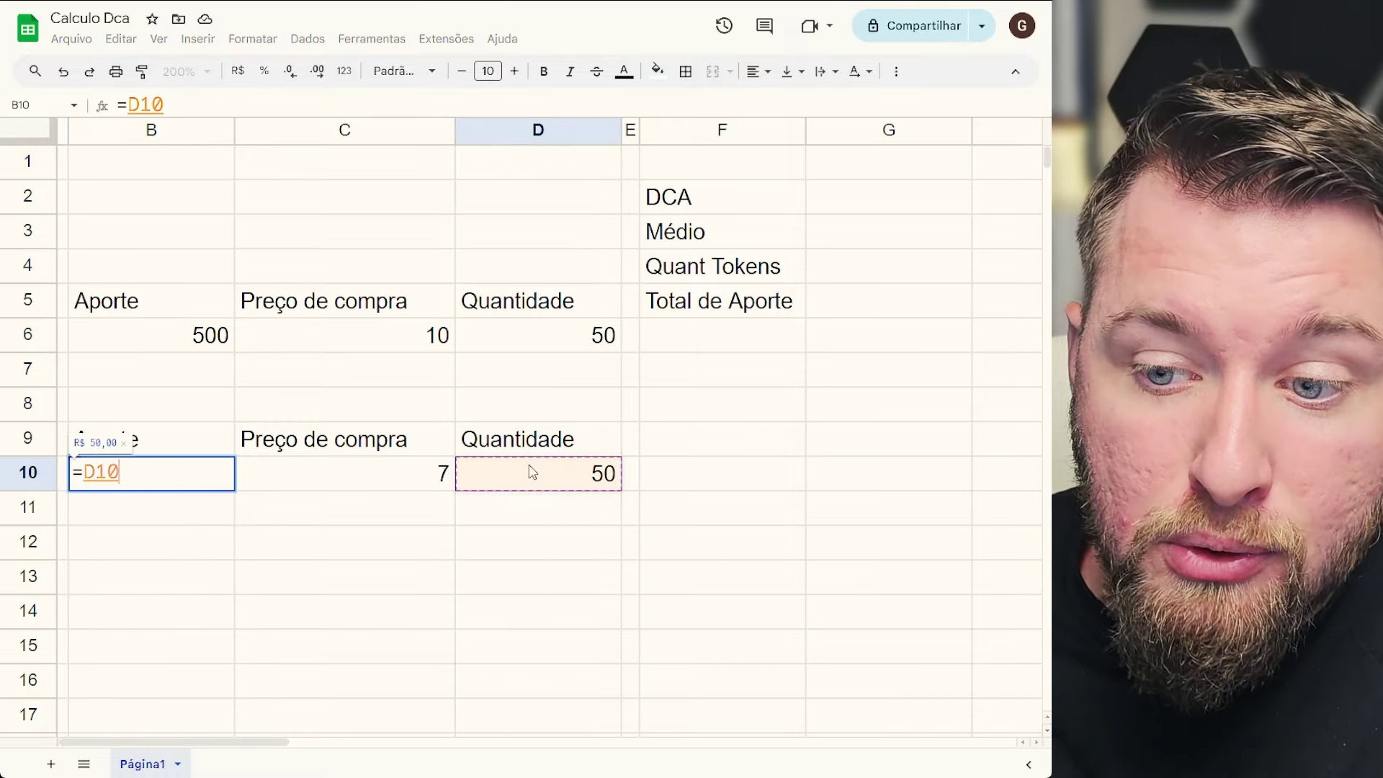
type("*")
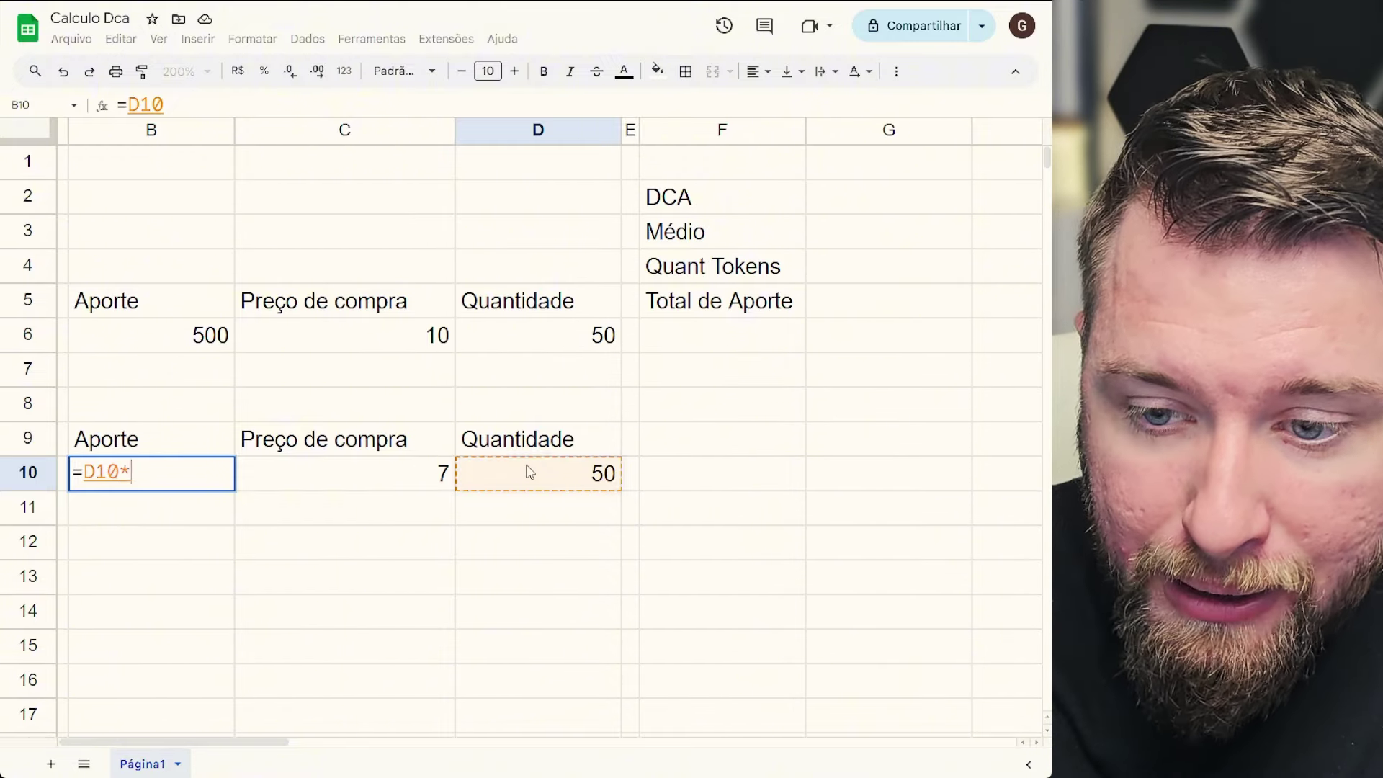
left_click(422, 482)
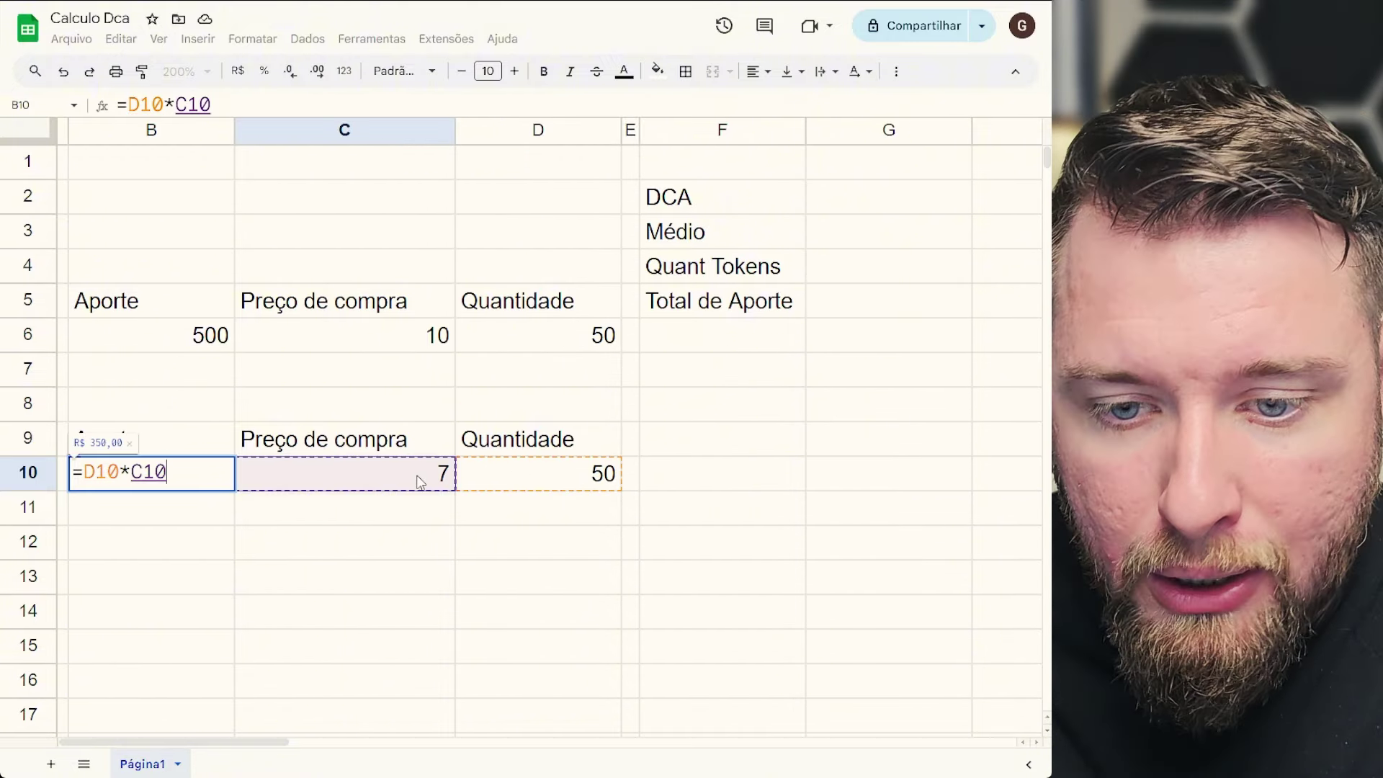
key("Return")
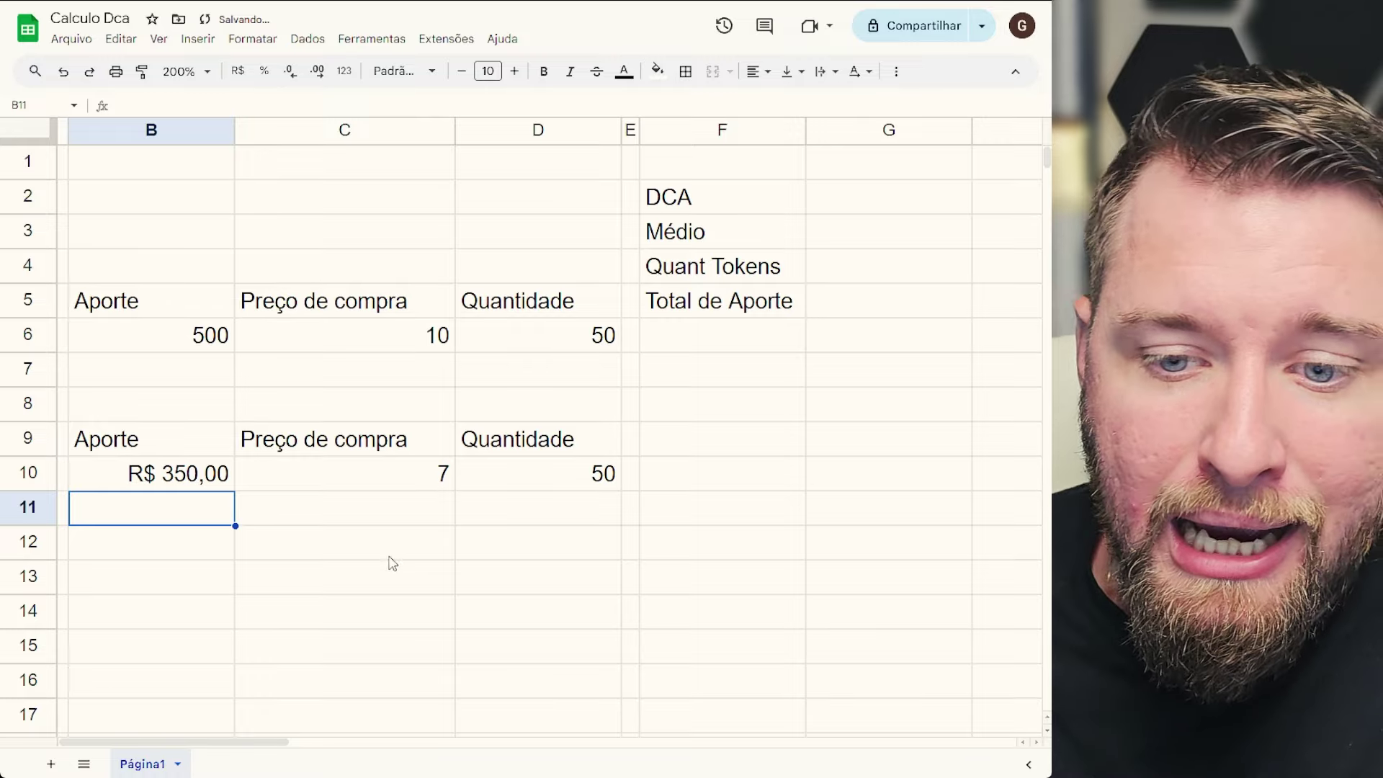
left_click(401, 561)
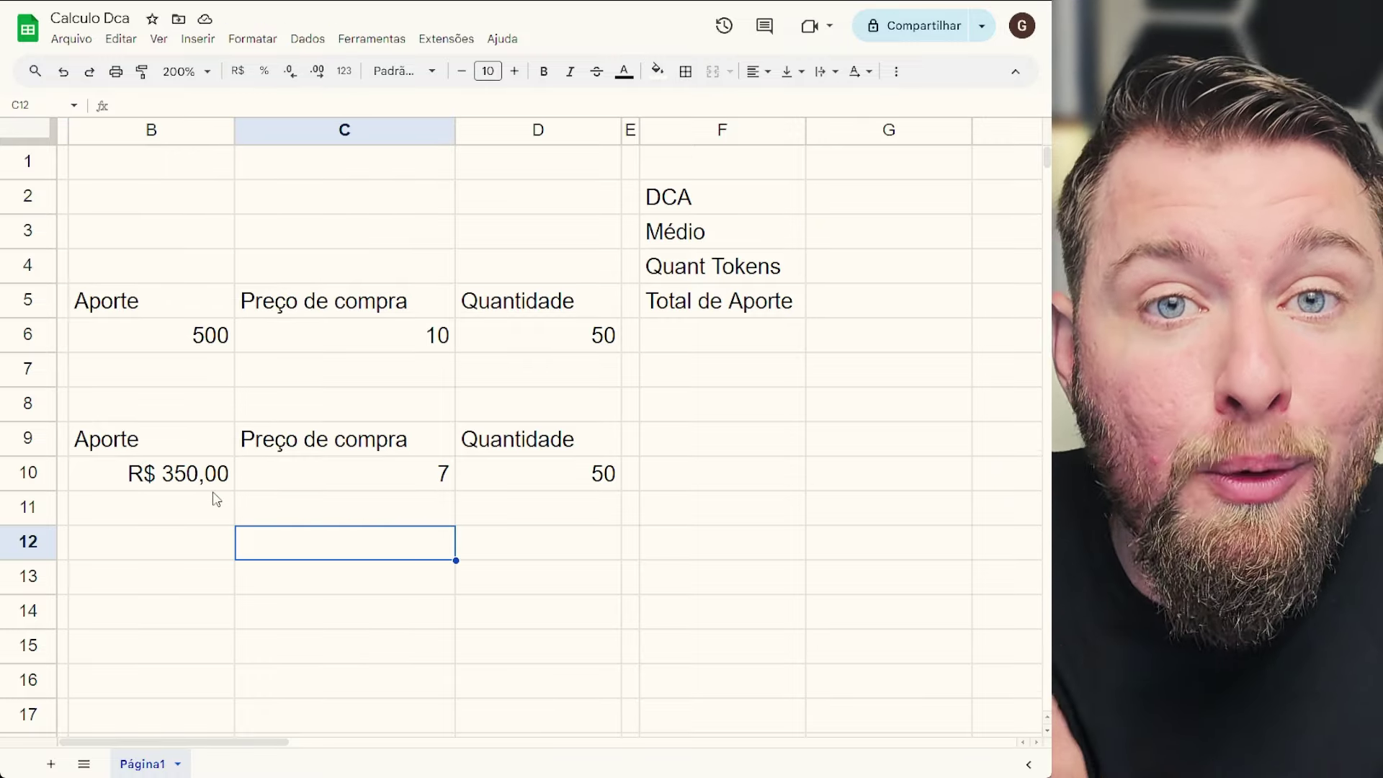
left_click(605, 472)
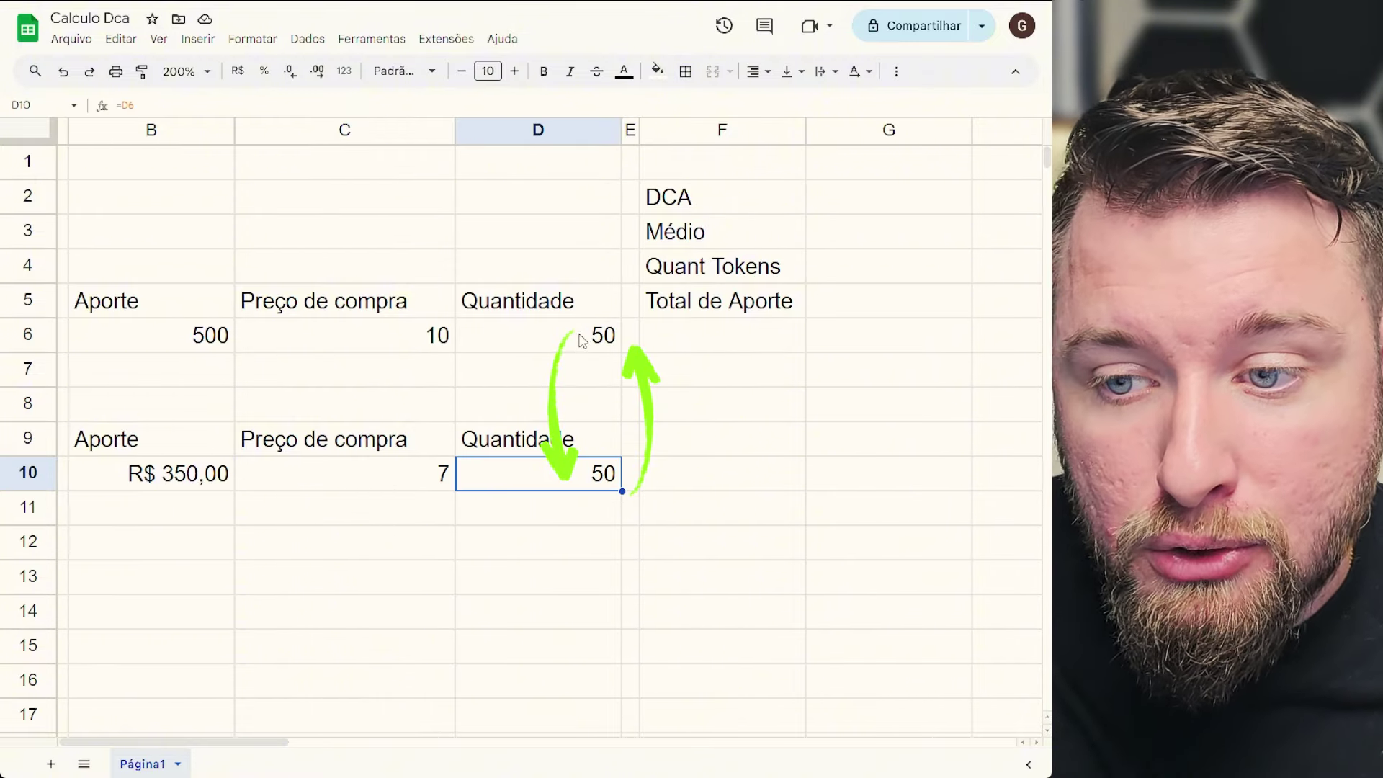
left_click(582, 335)
left_click(589, 481)
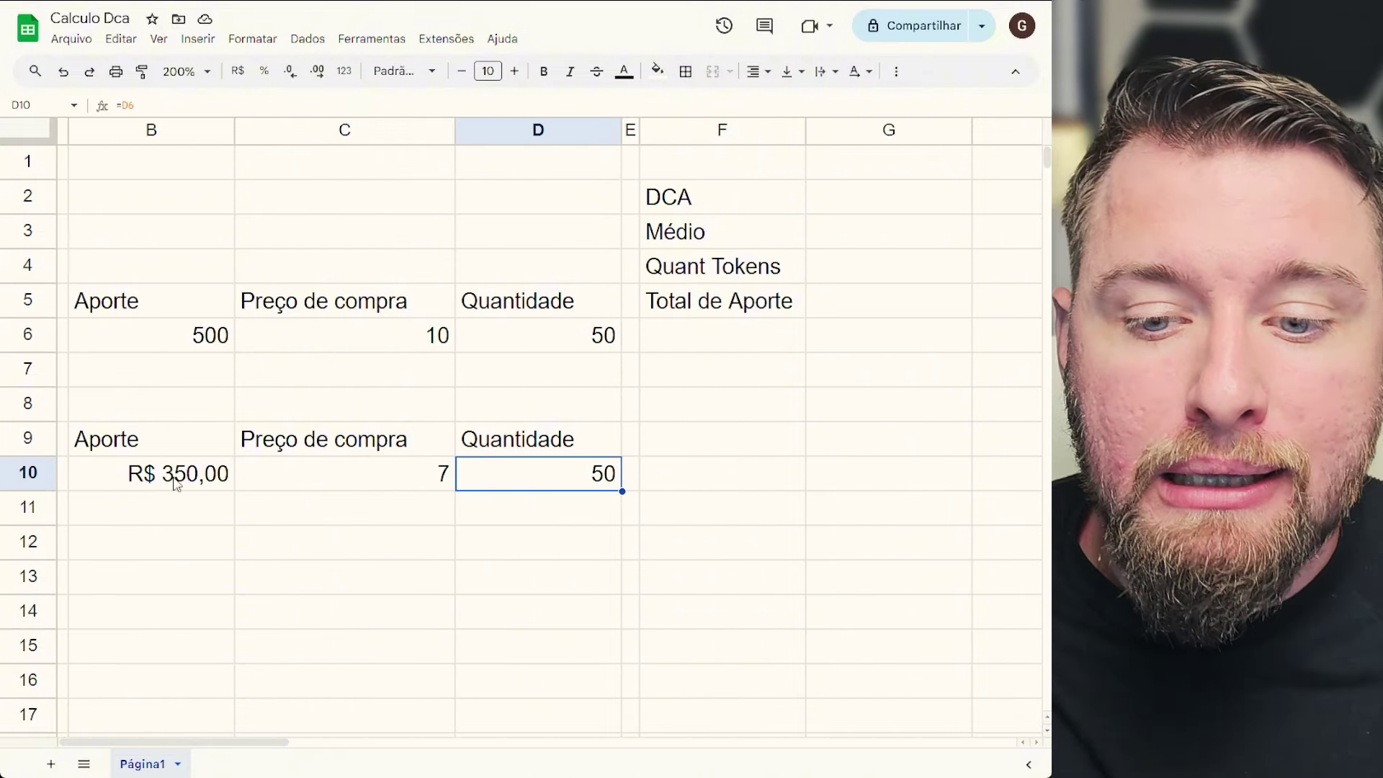
left_click(180, 479)
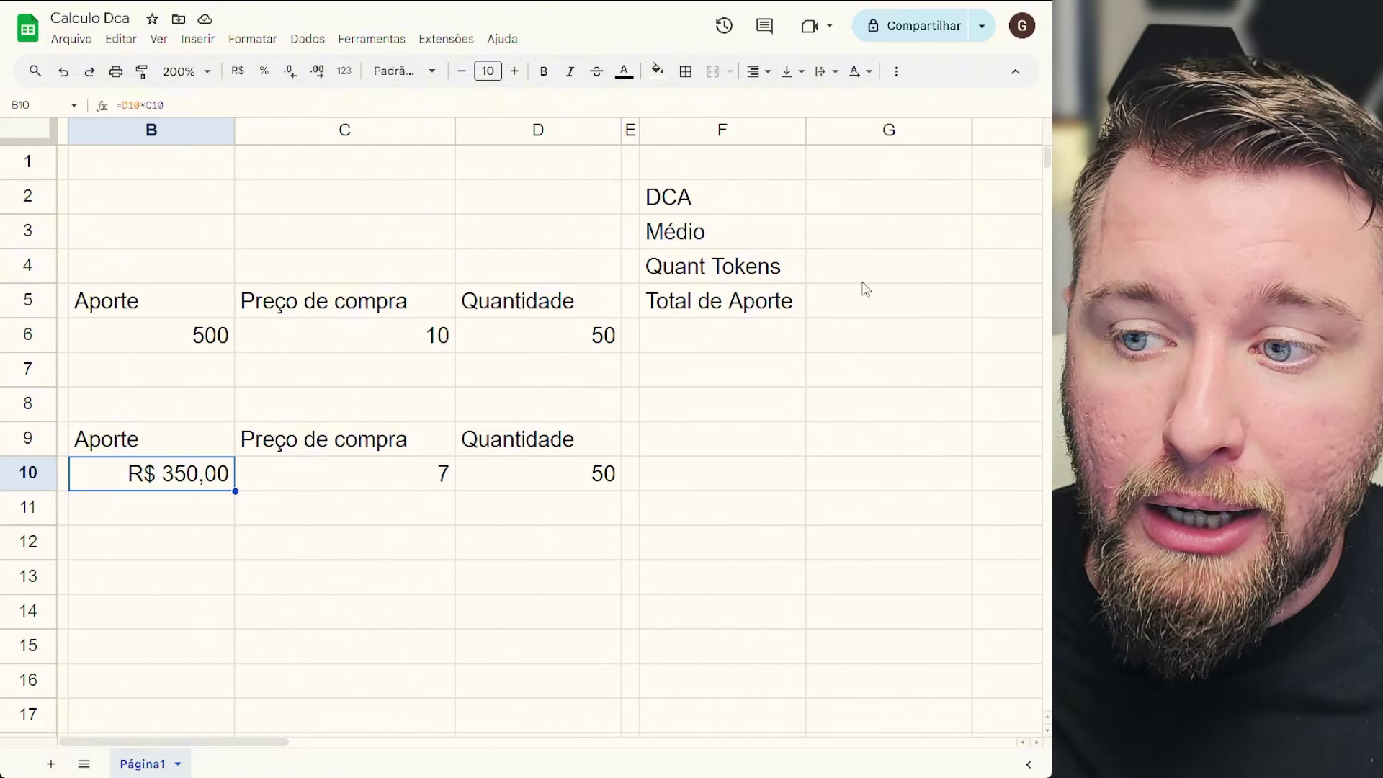
Calculate the average purchase price (Médio) in G3 from both purchase prices with =(C6+C10)/2.
left_click(879, 243)
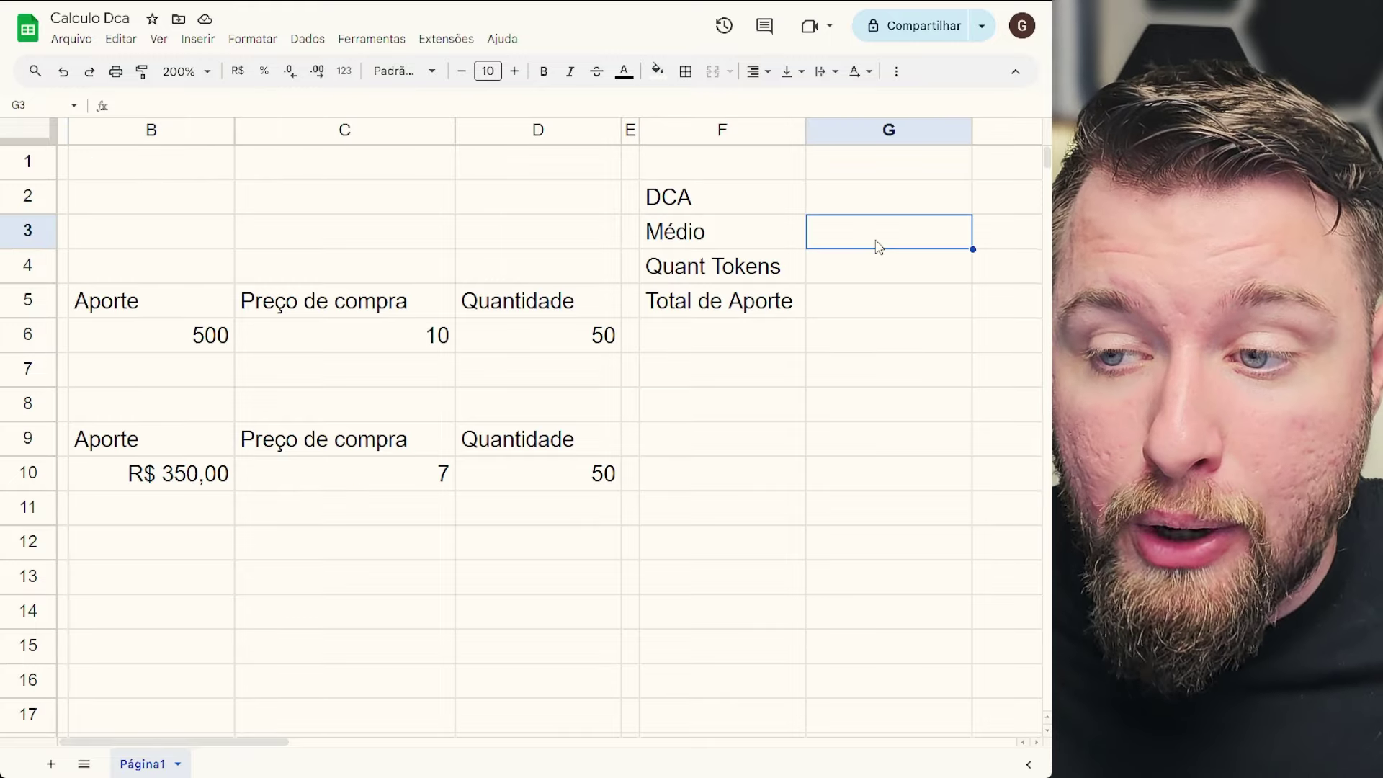
type("=")
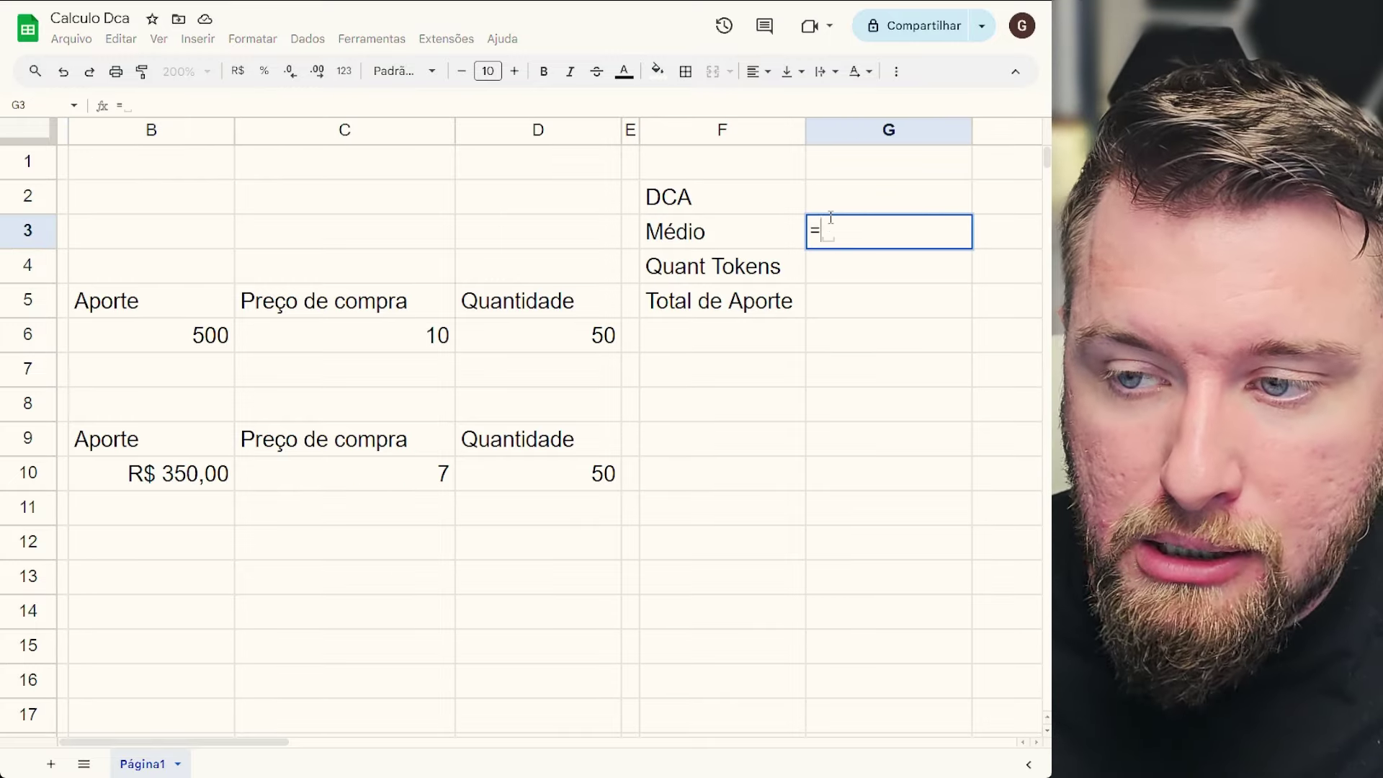
type("(")
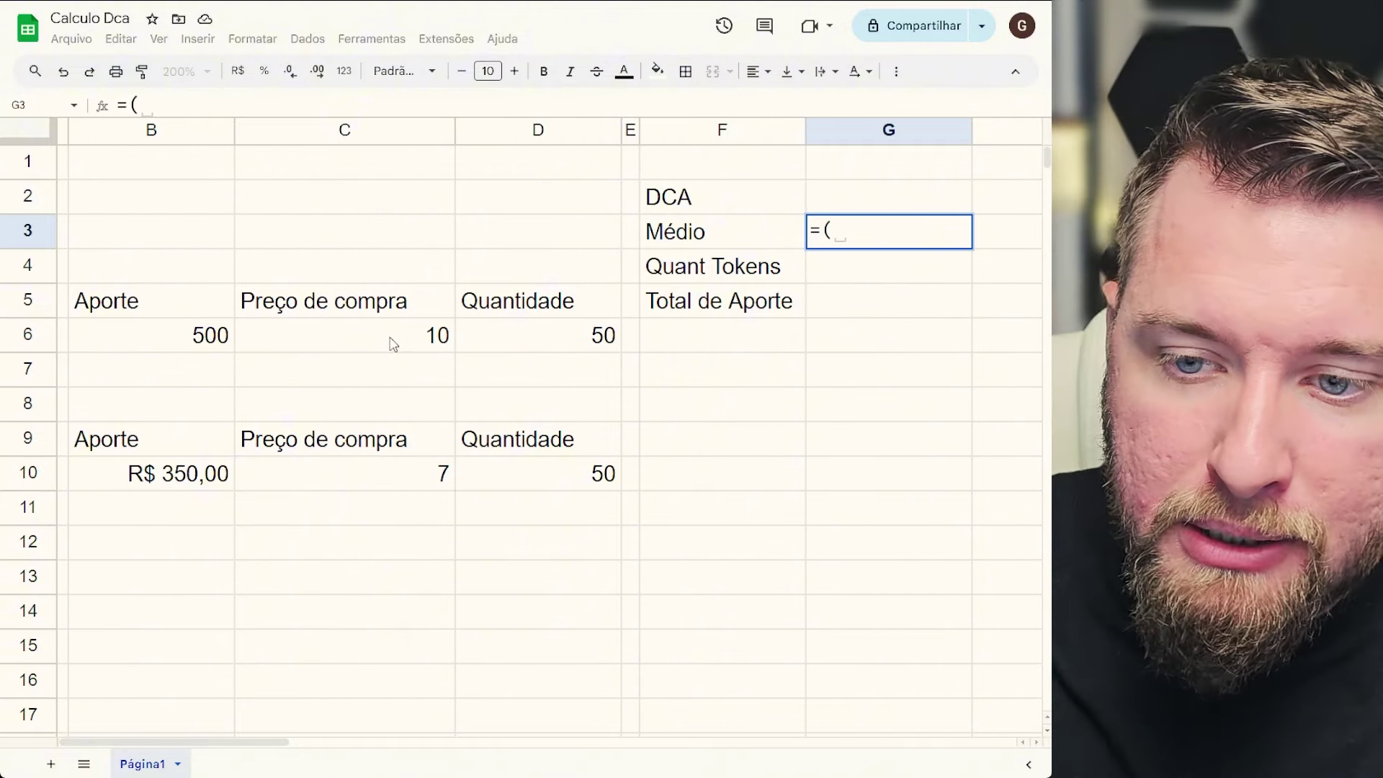
left_click(392, 344)
type("+")
left_click(391, 481)
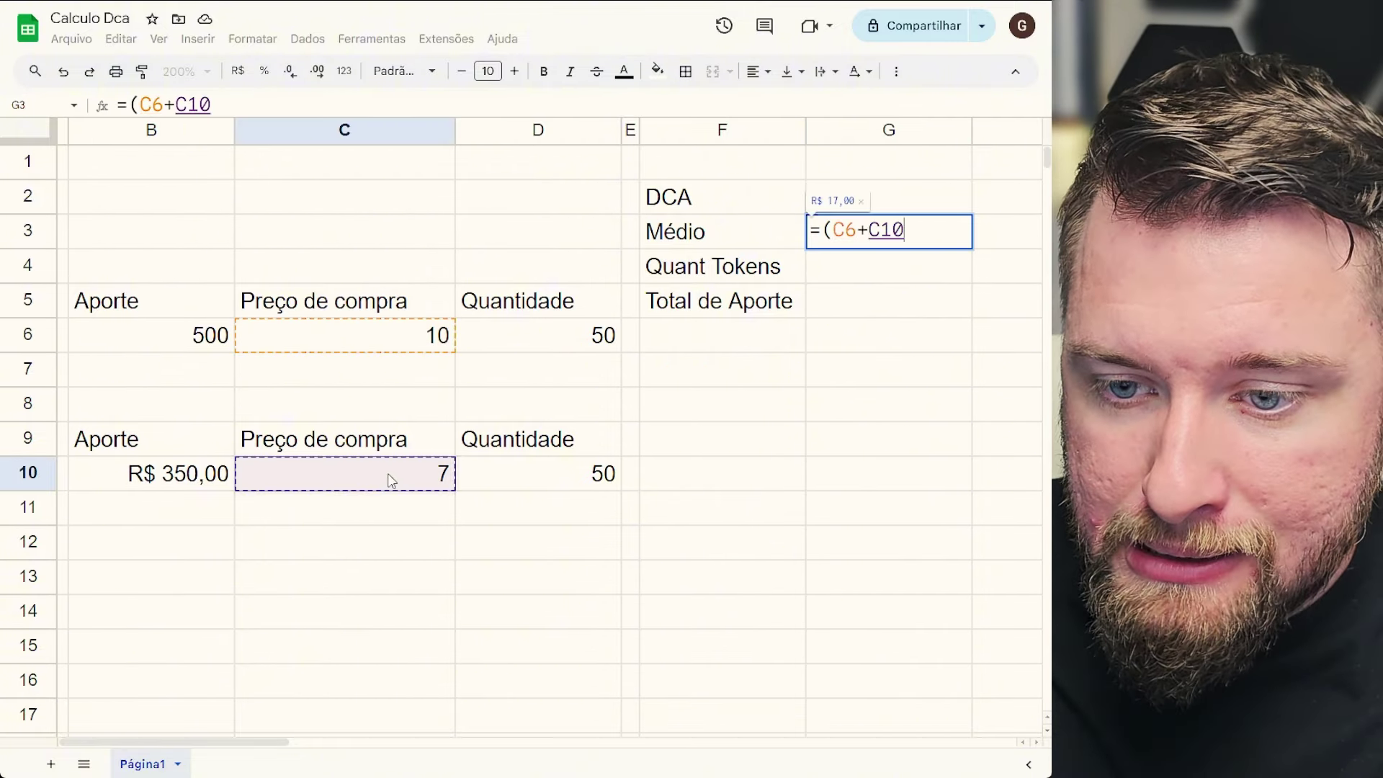
type(")")
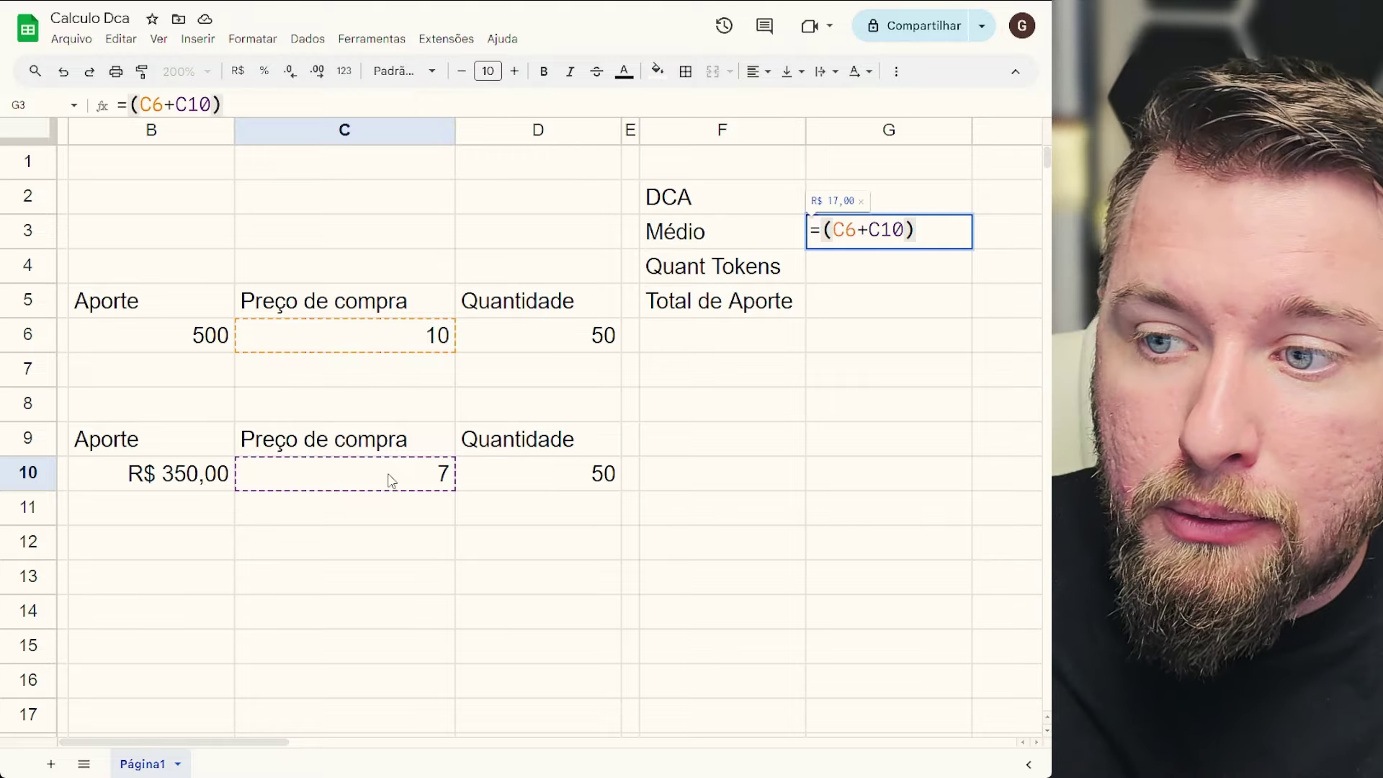
type("/")
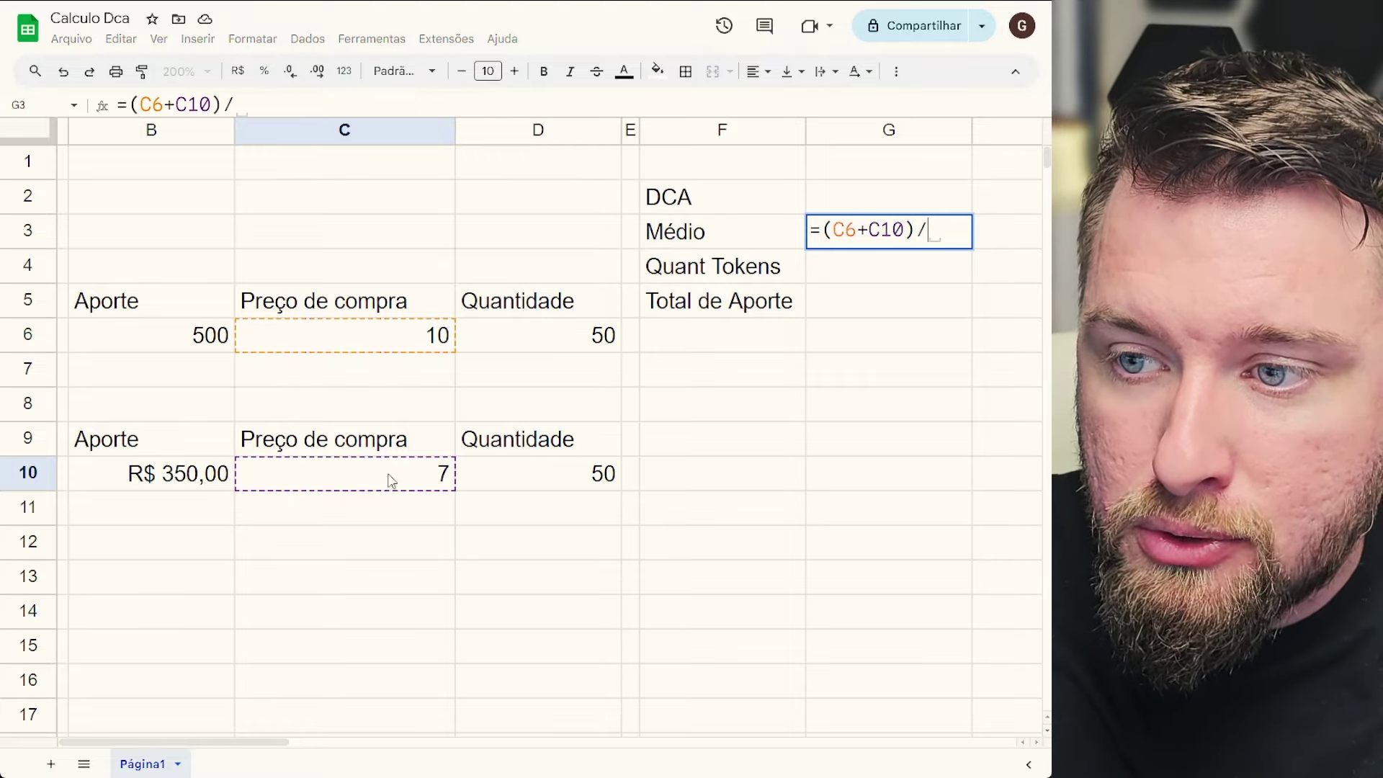
type("2")
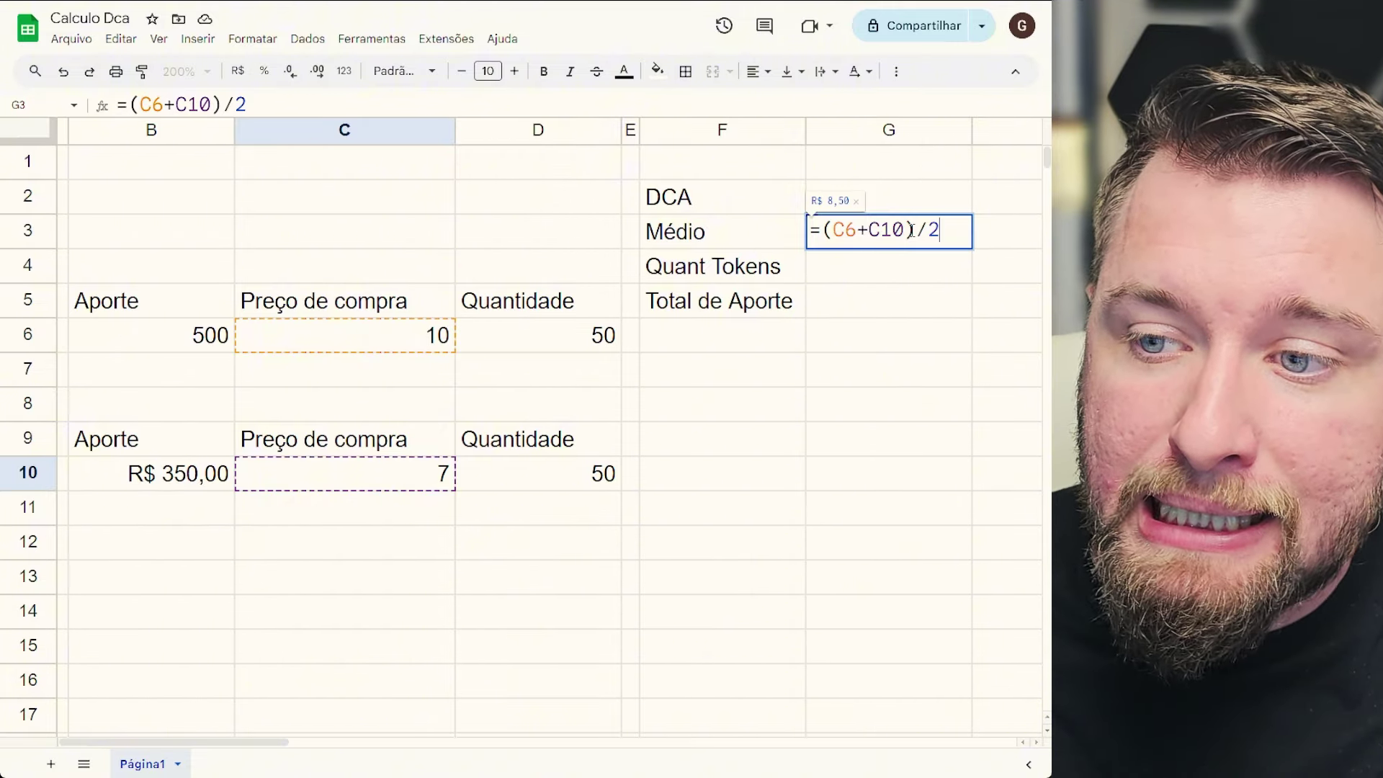
key("Return")
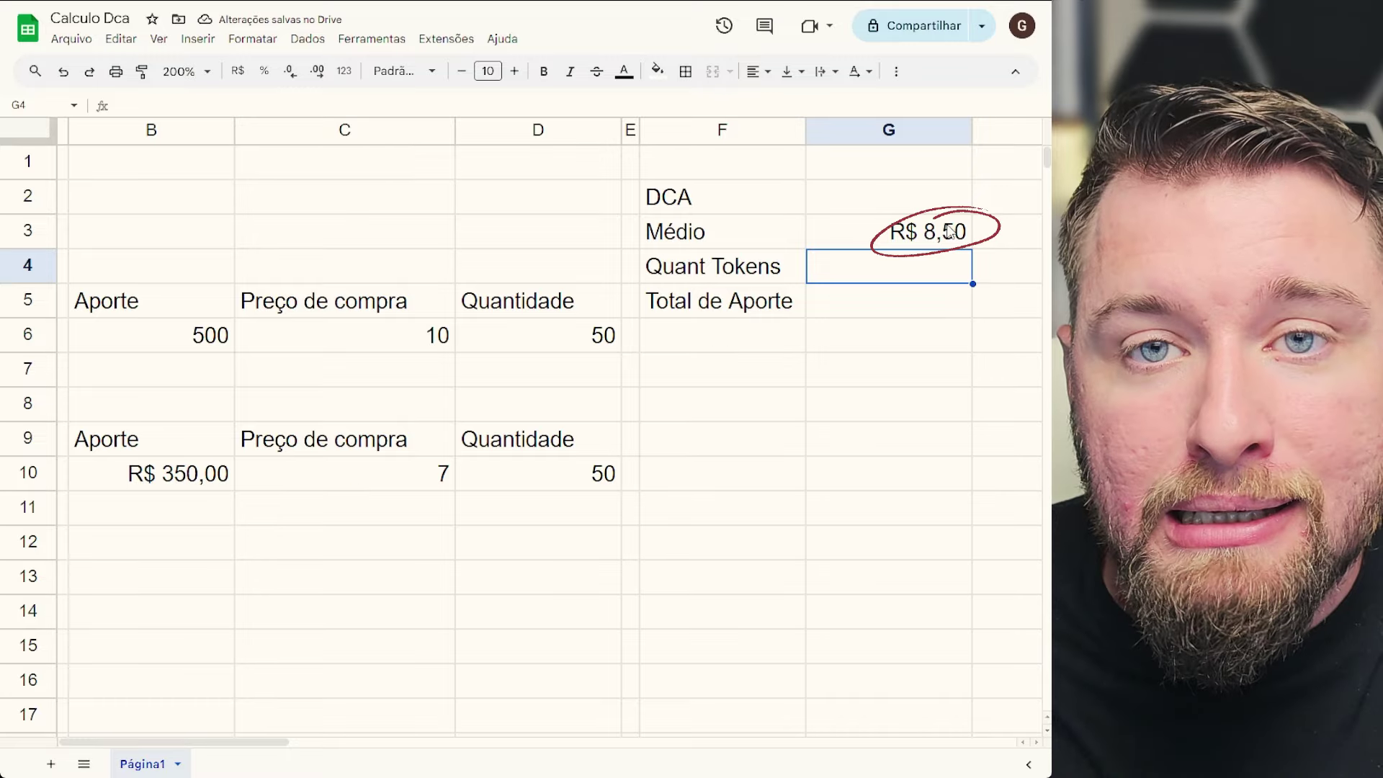
Calculate Quant Tokens in G4 by adding both purchases' quantities with =D6+D10.
type("=")
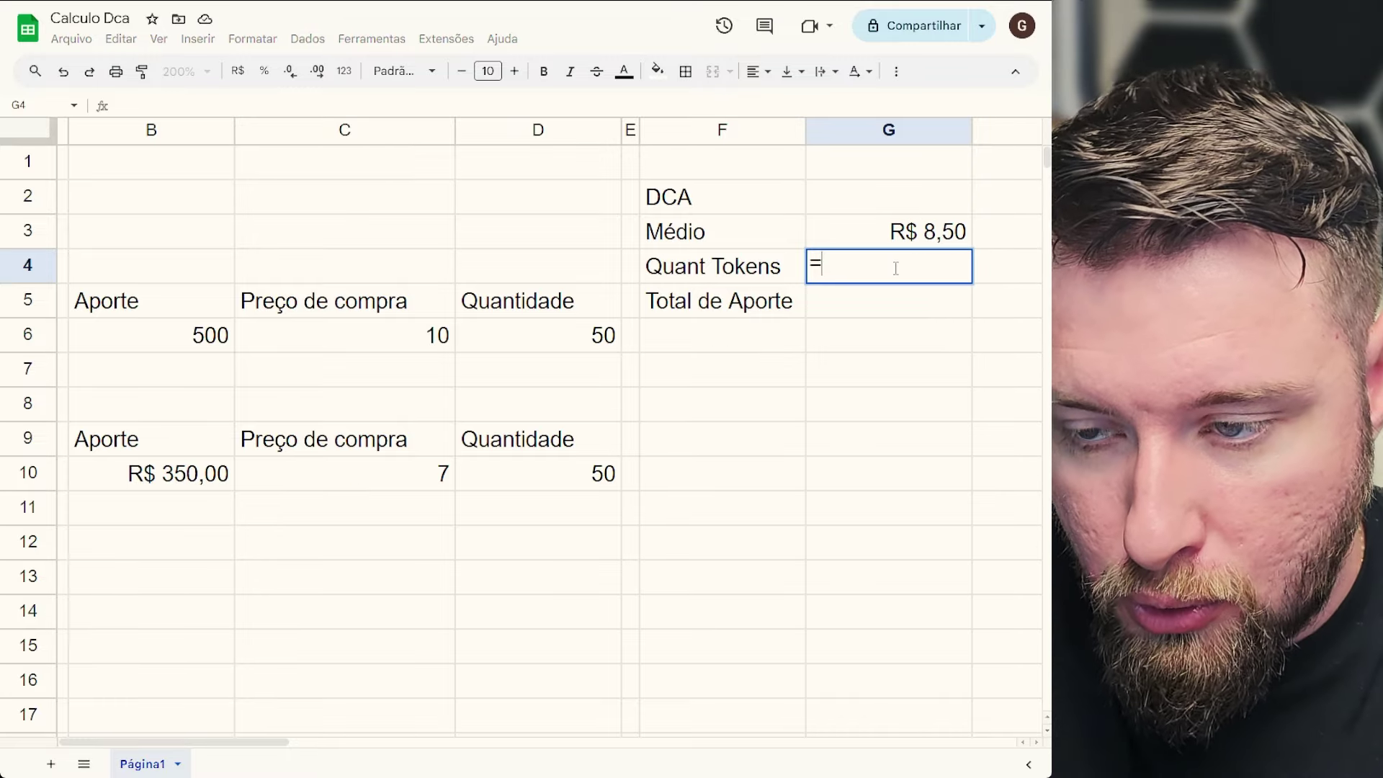
left_click(544, 346)
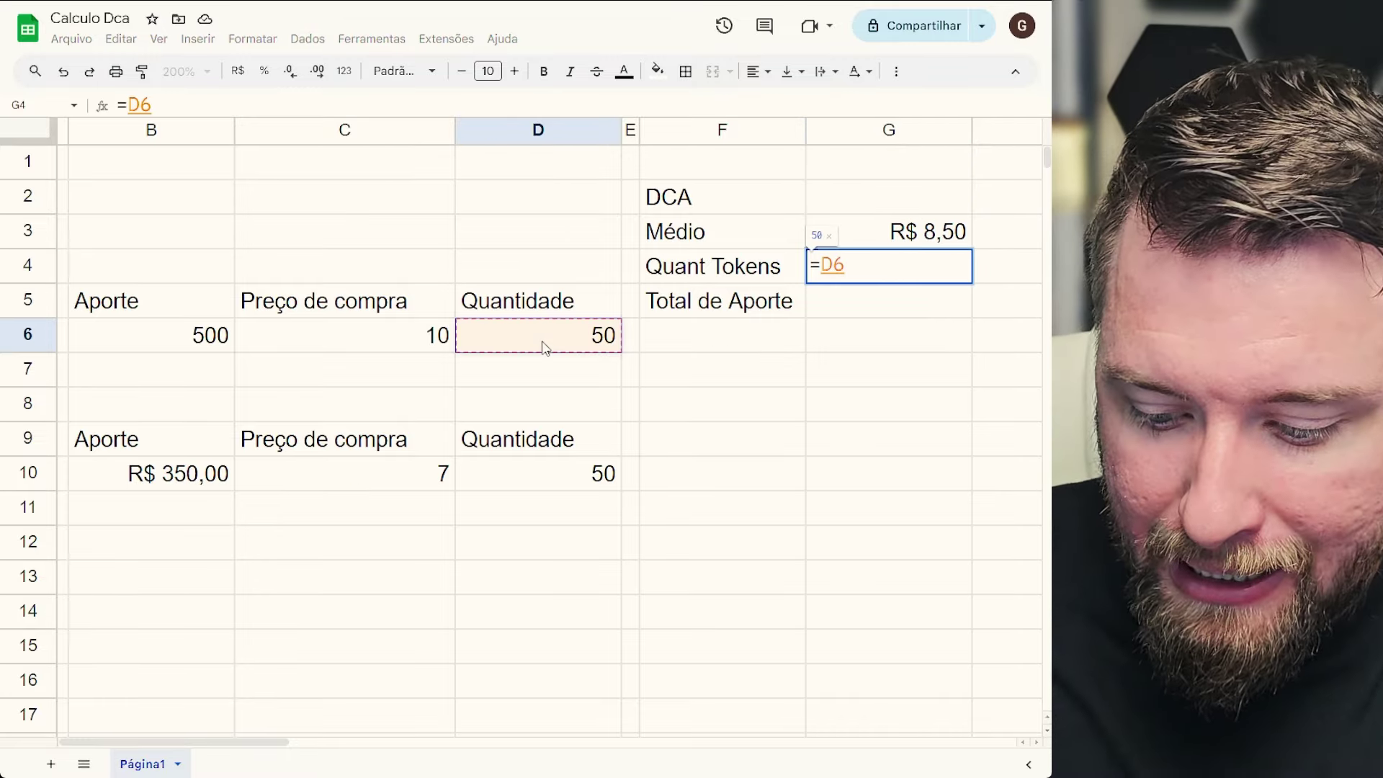
type("+")
left_click(543, 484)
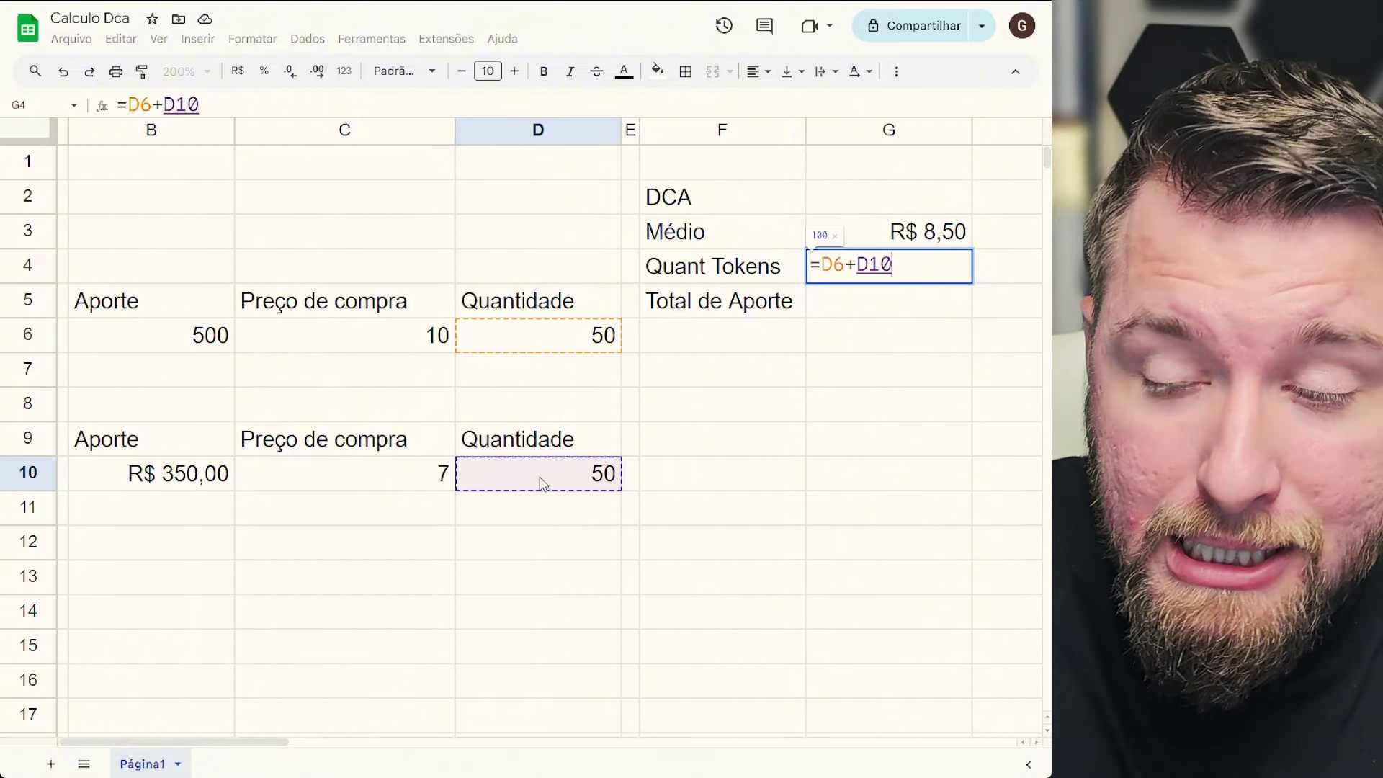
key("Return")
Calculate Total de Aporte in G5 by adding both purchases' contributions with =B6+B10.
left_click(891, 308)
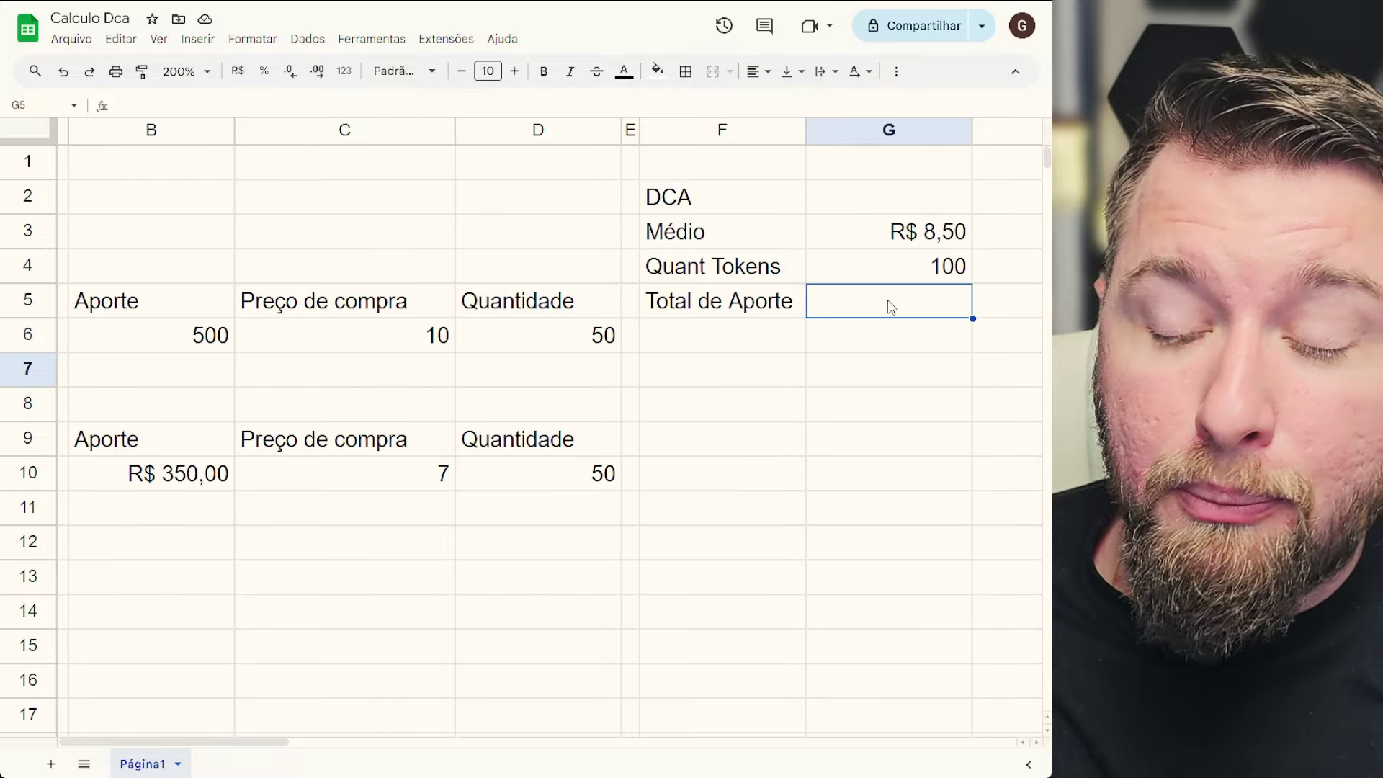
type("=")
left_click(167, 350)
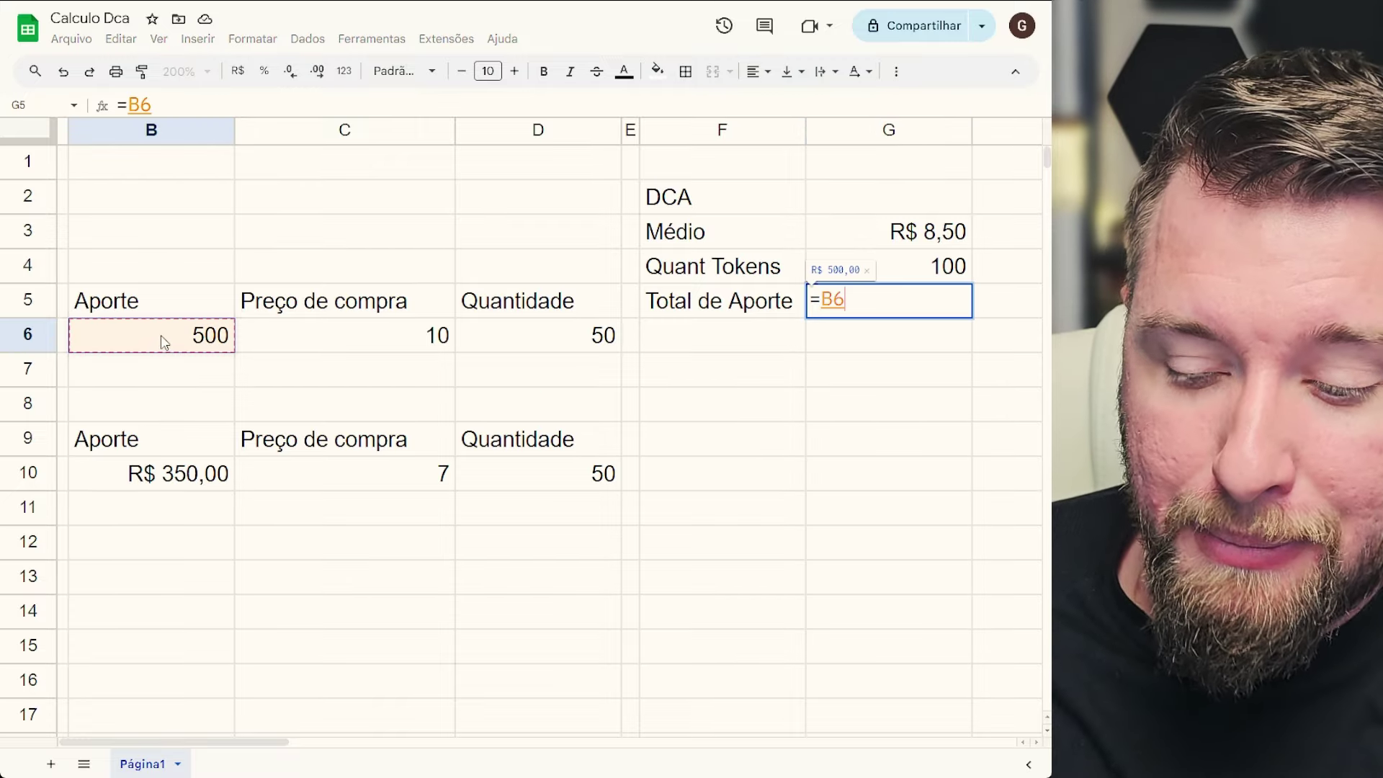
type("+")
left_click(167, 474)
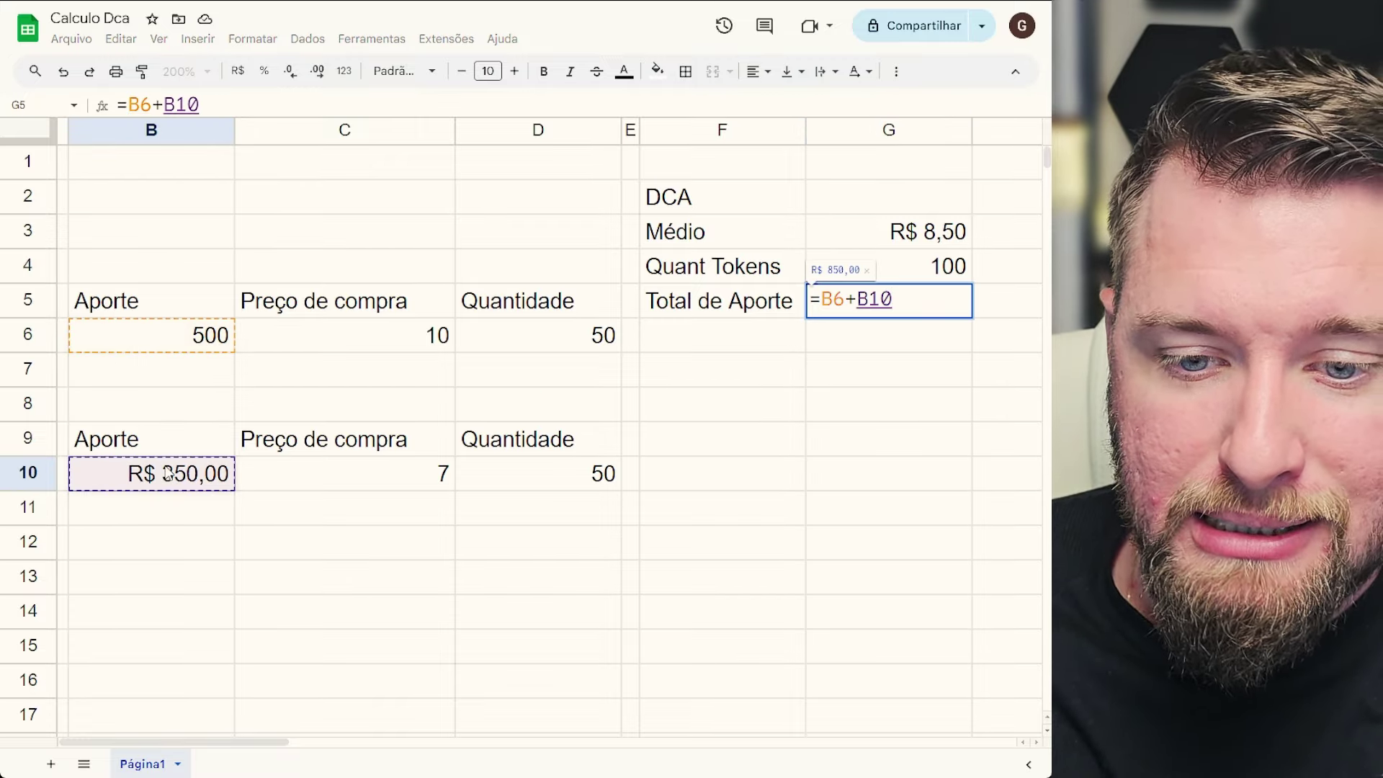
key("Return")
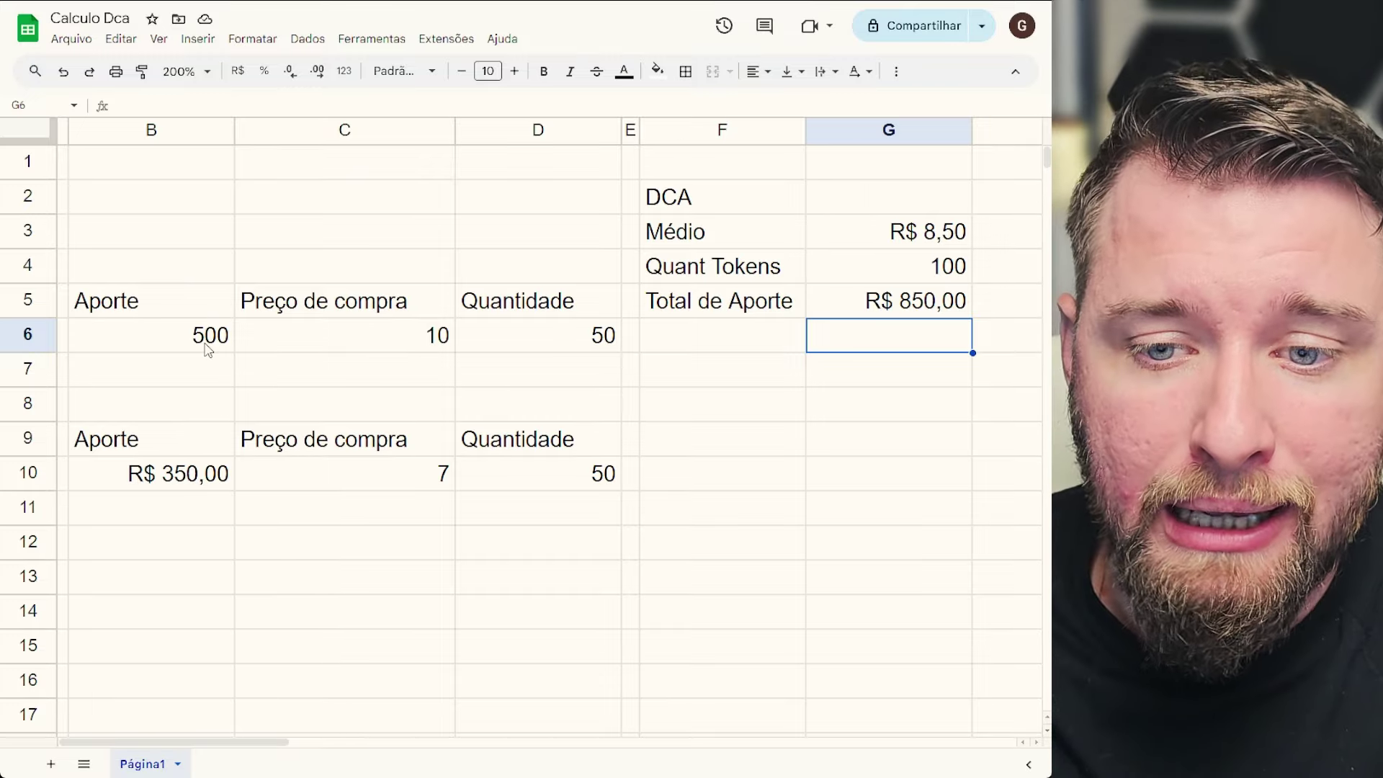
Try 550 and 590 as the first purchase's Aporte in B6.
left_click(207, 350)
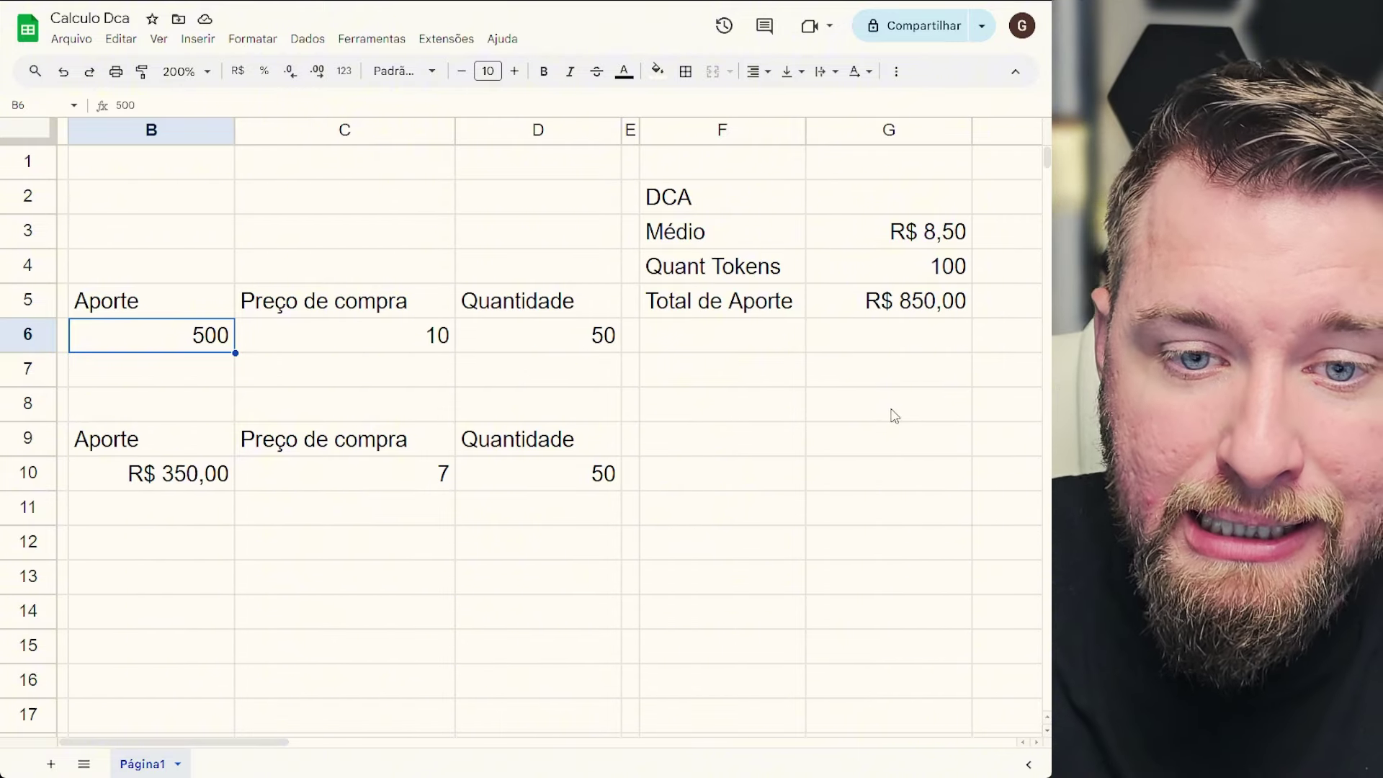
type("55")
left_click(731, 561)
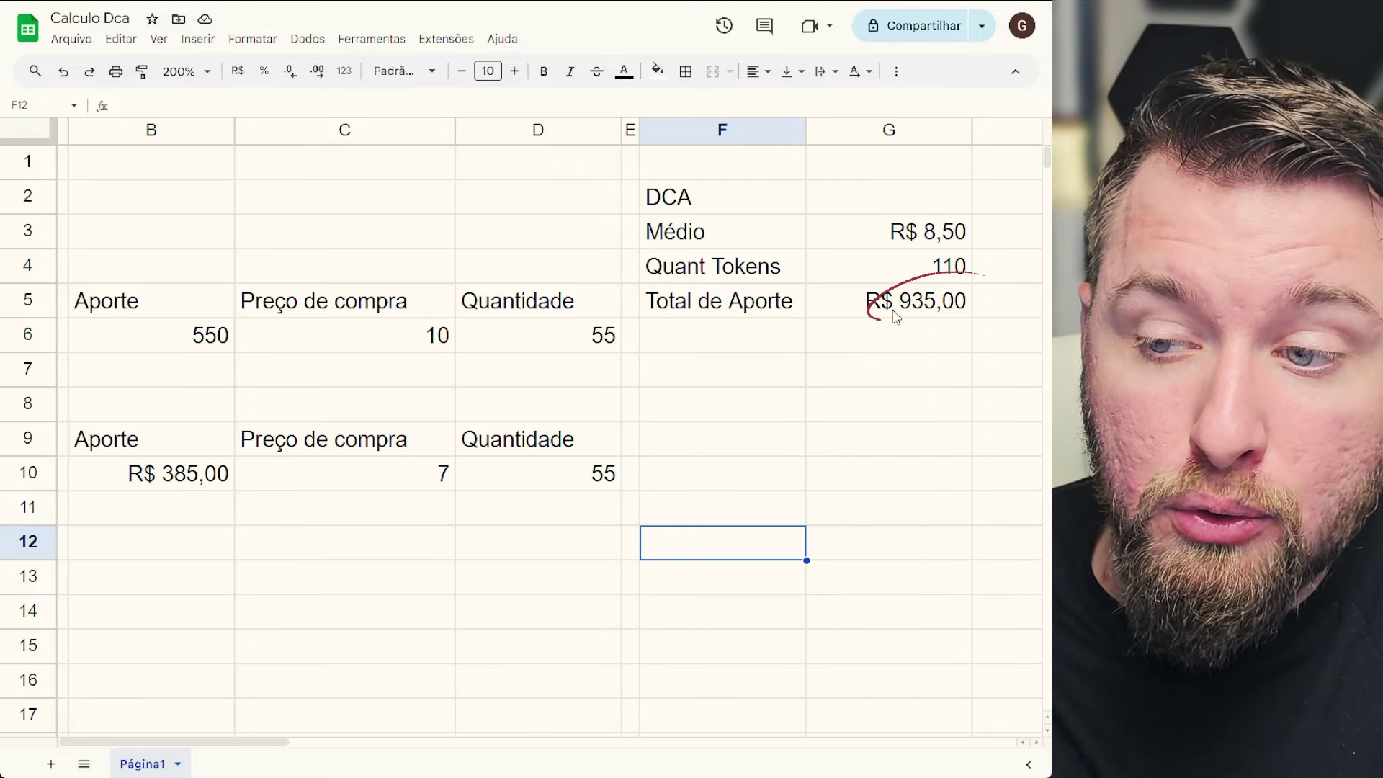
left_click(209, 352)
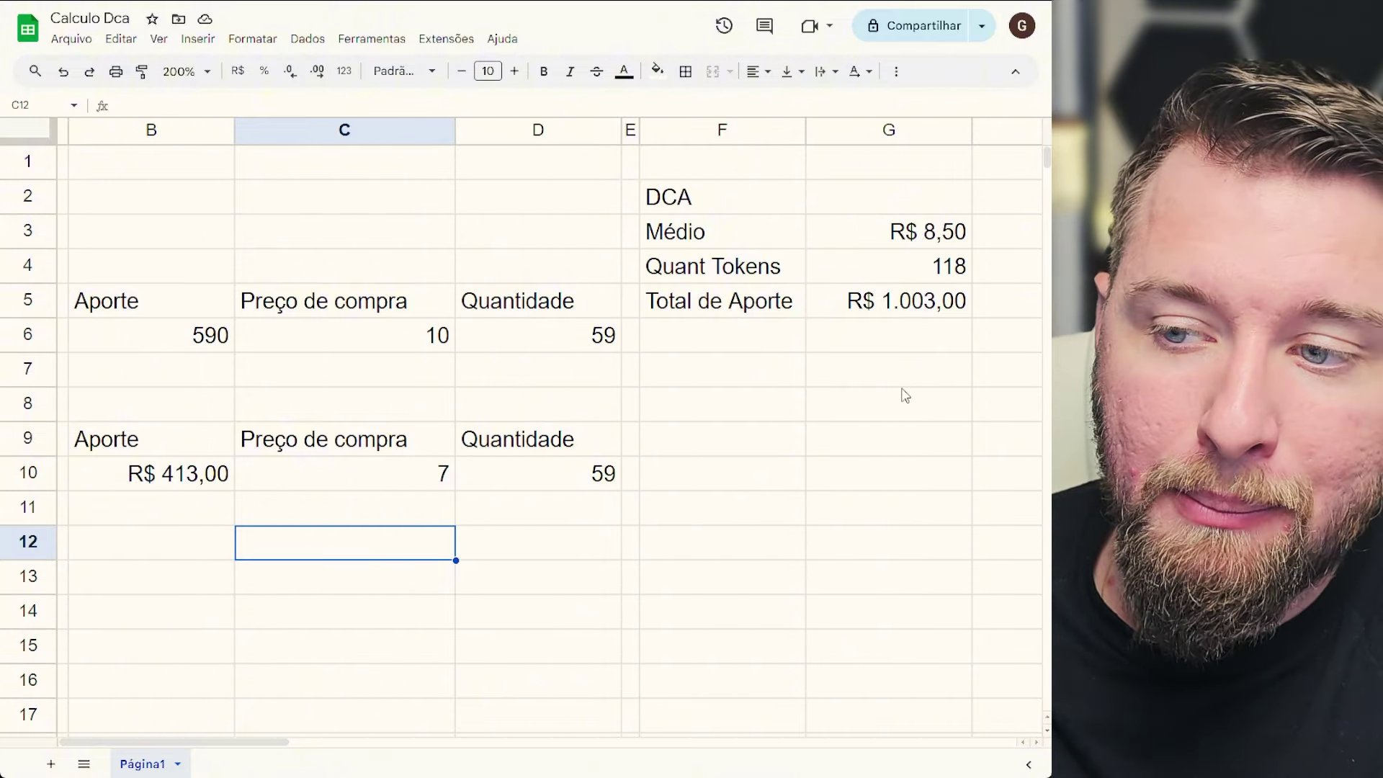
left_click(702, 479)
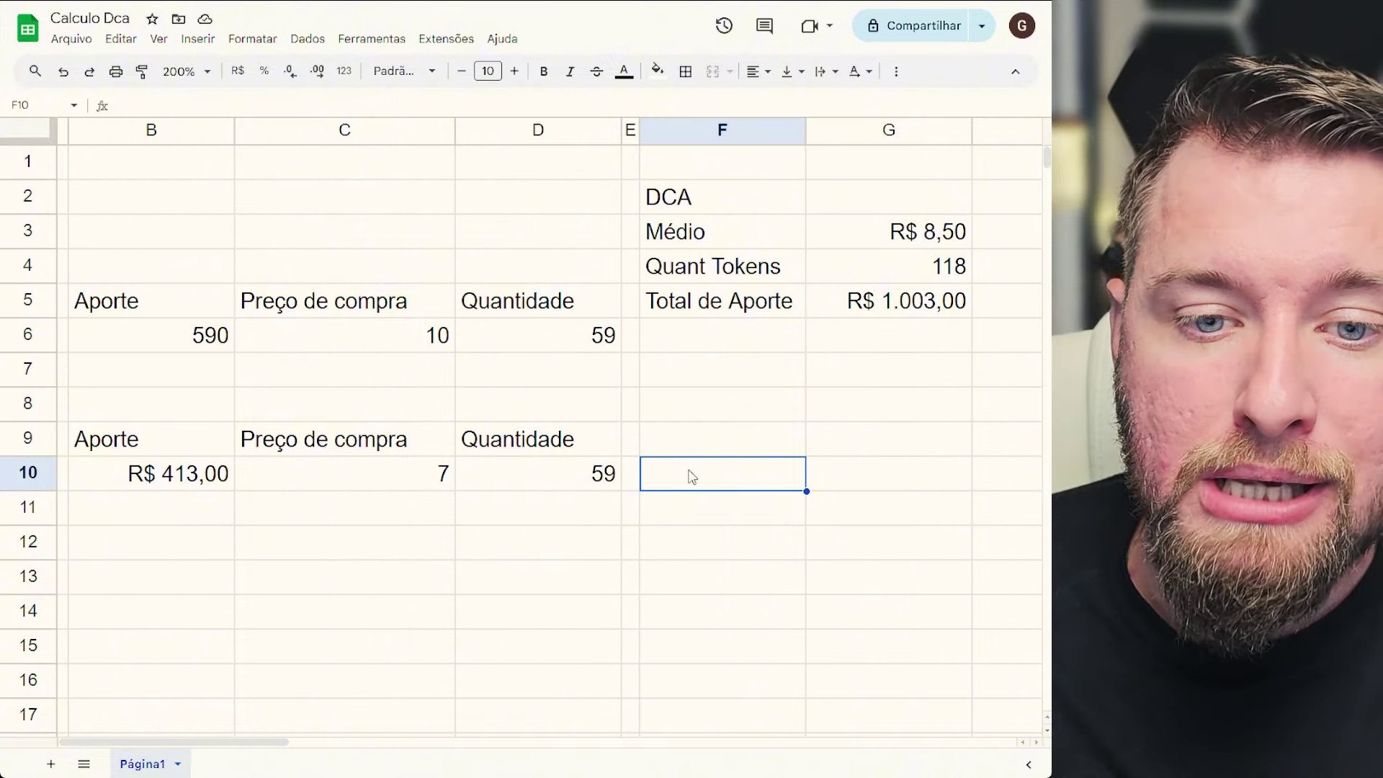
left_click(376, 475)
left_click(405, 344)
left_click(409, 472)
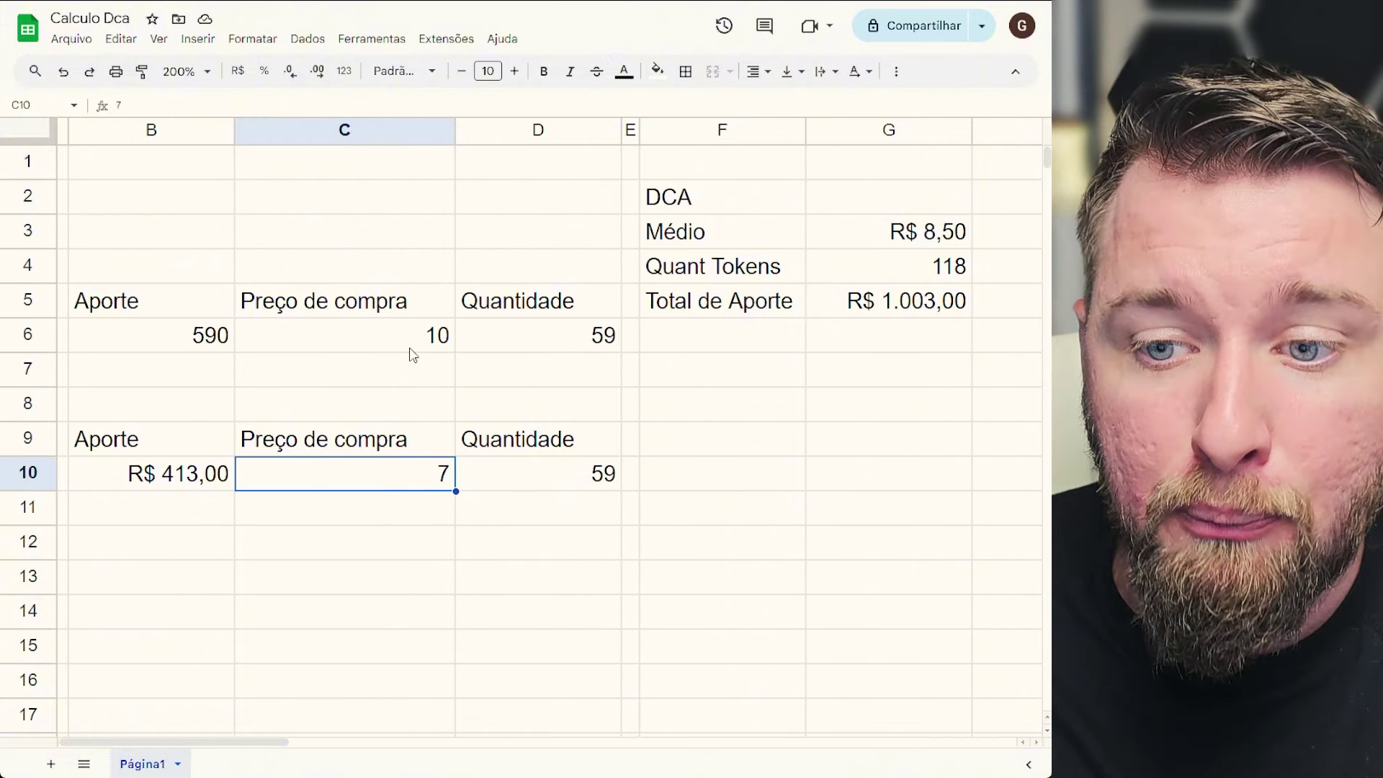
left_click(410, 349)
left_click(389, 482)
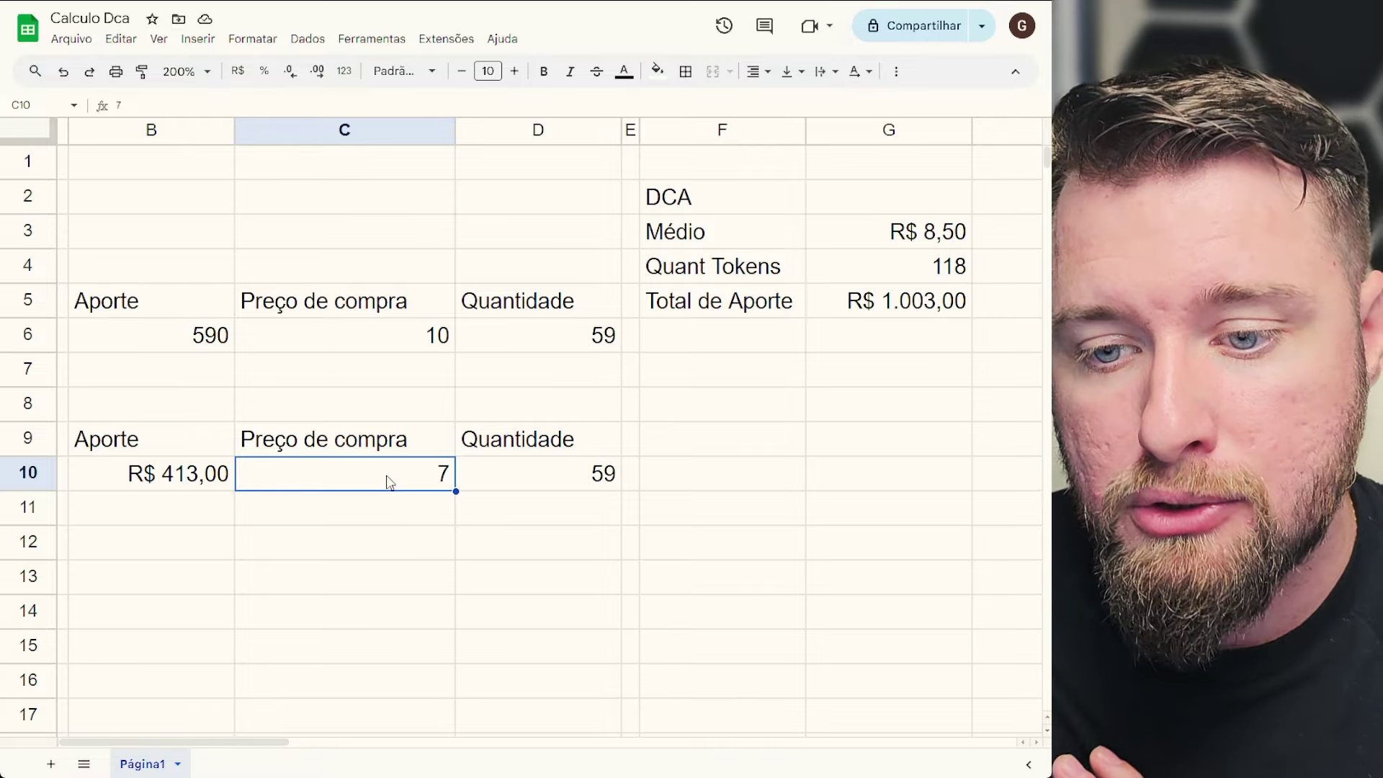
left_click(427, 349)
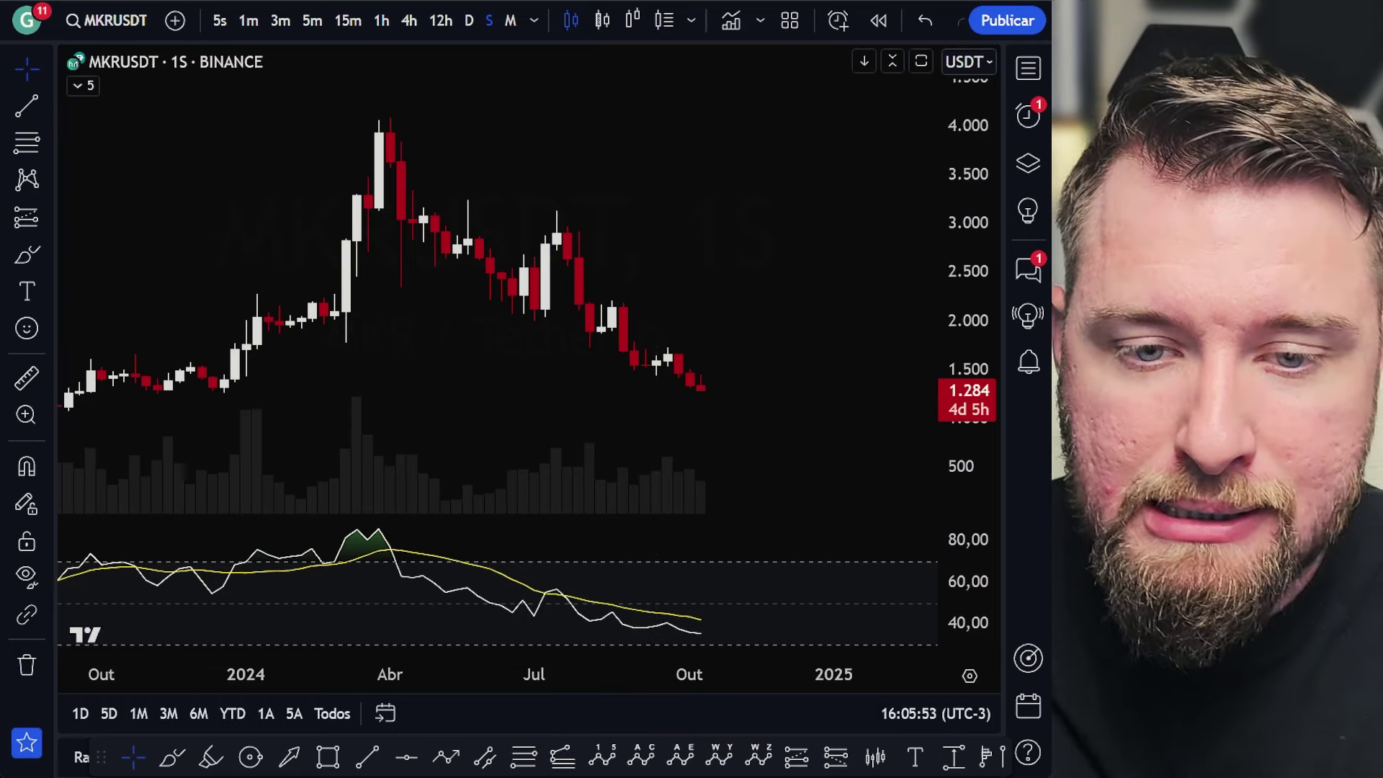
On TradingView's weekly MKRUSDT chart, draw a path arrow from the latest candle up to about 2.501 and down to about 424.
scroll(558, 376, "down", 1)
scroll(558, 375, "down", 2)
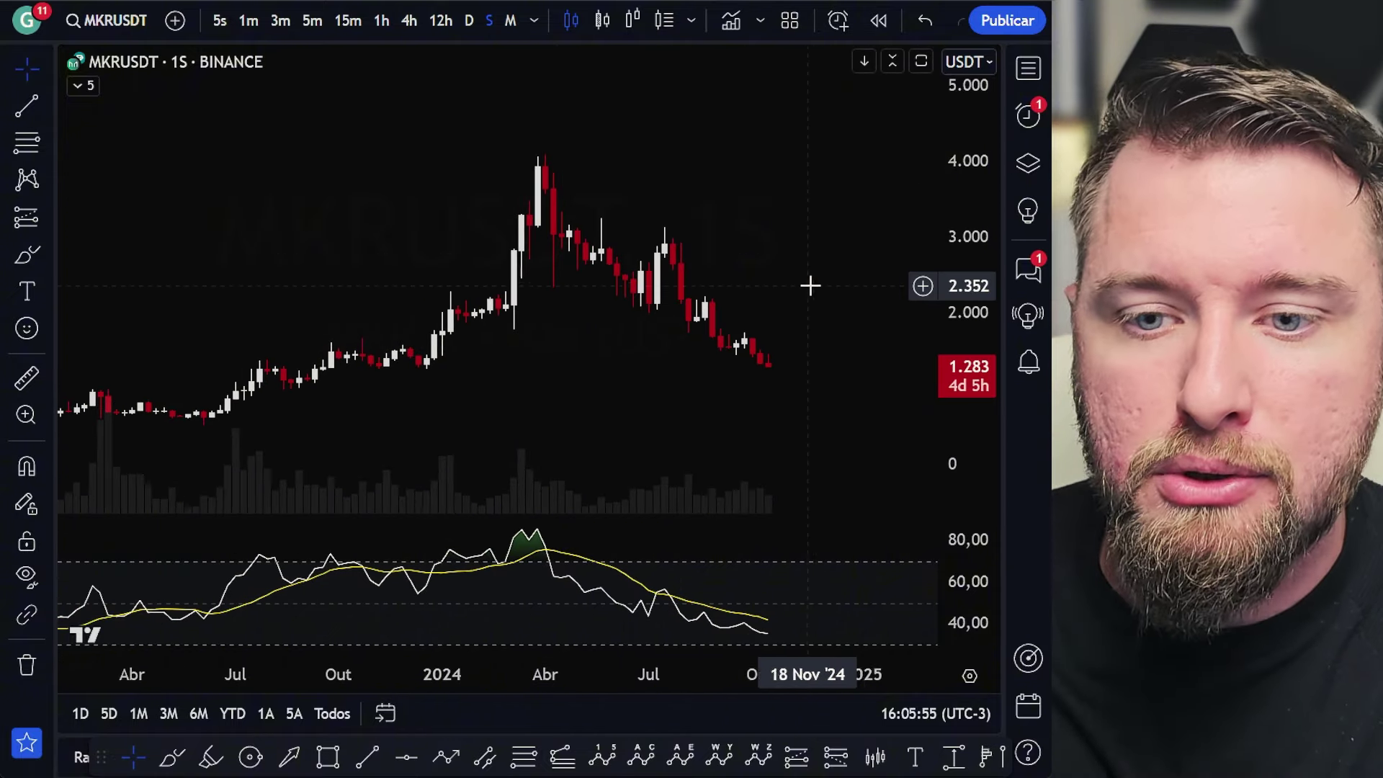
left_click_drag(809, 284, 658, 228)
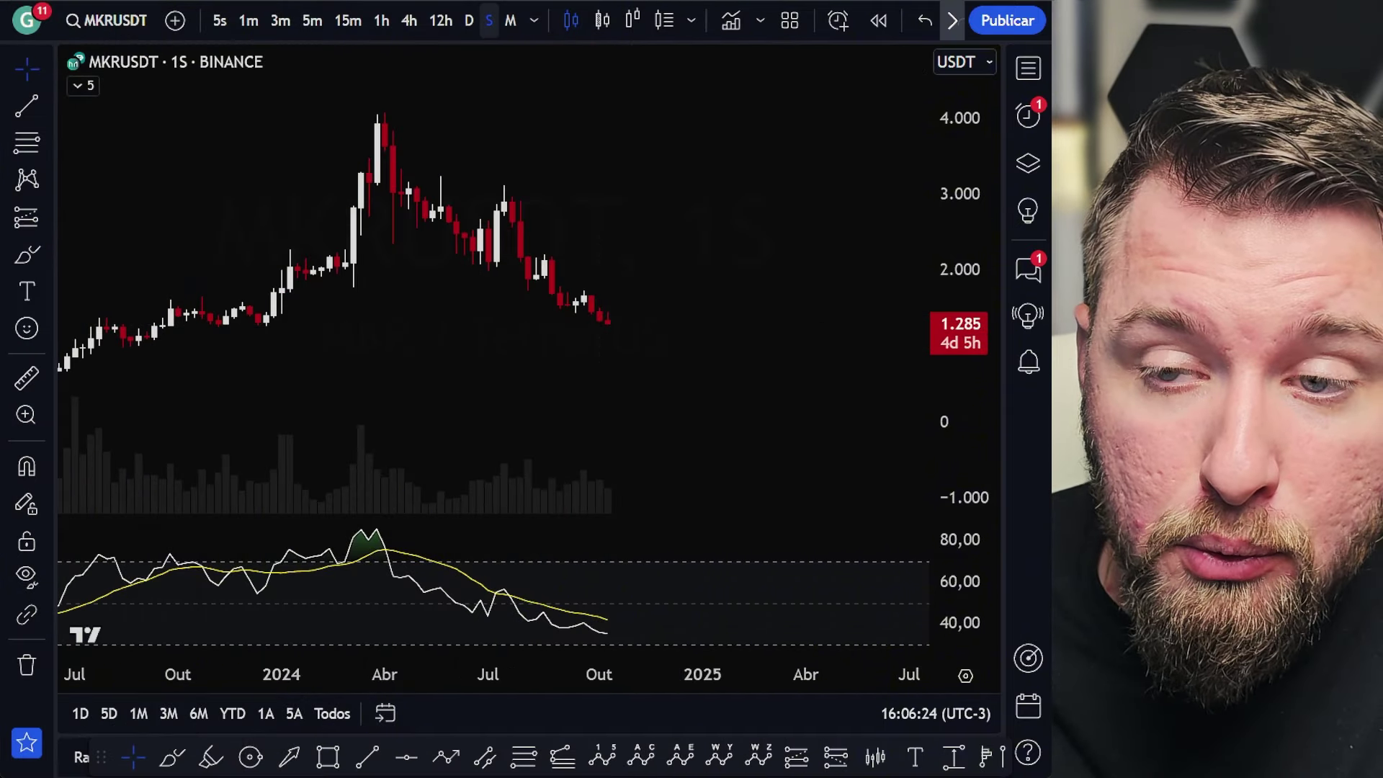
scroll(496, 296, "down", 5)
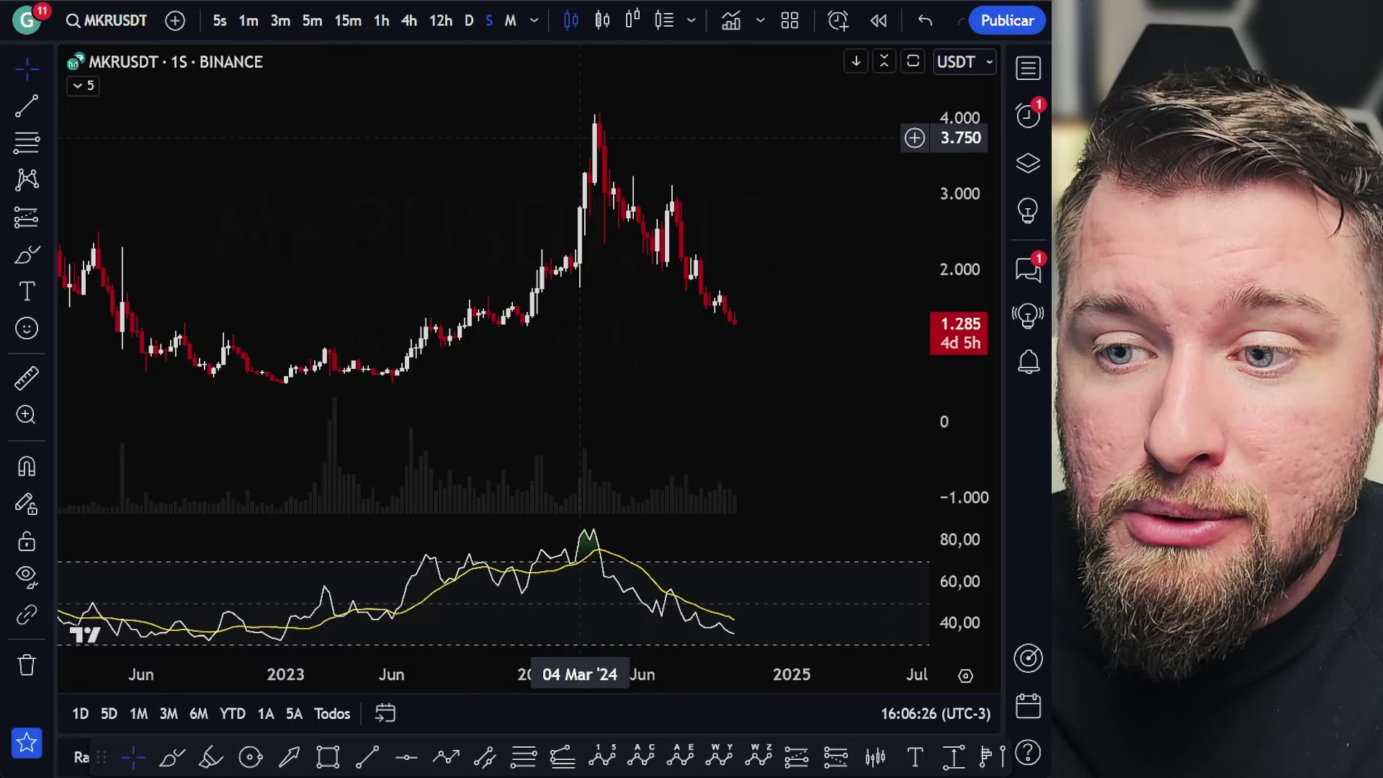
scroll(741, 335, "up", 3)
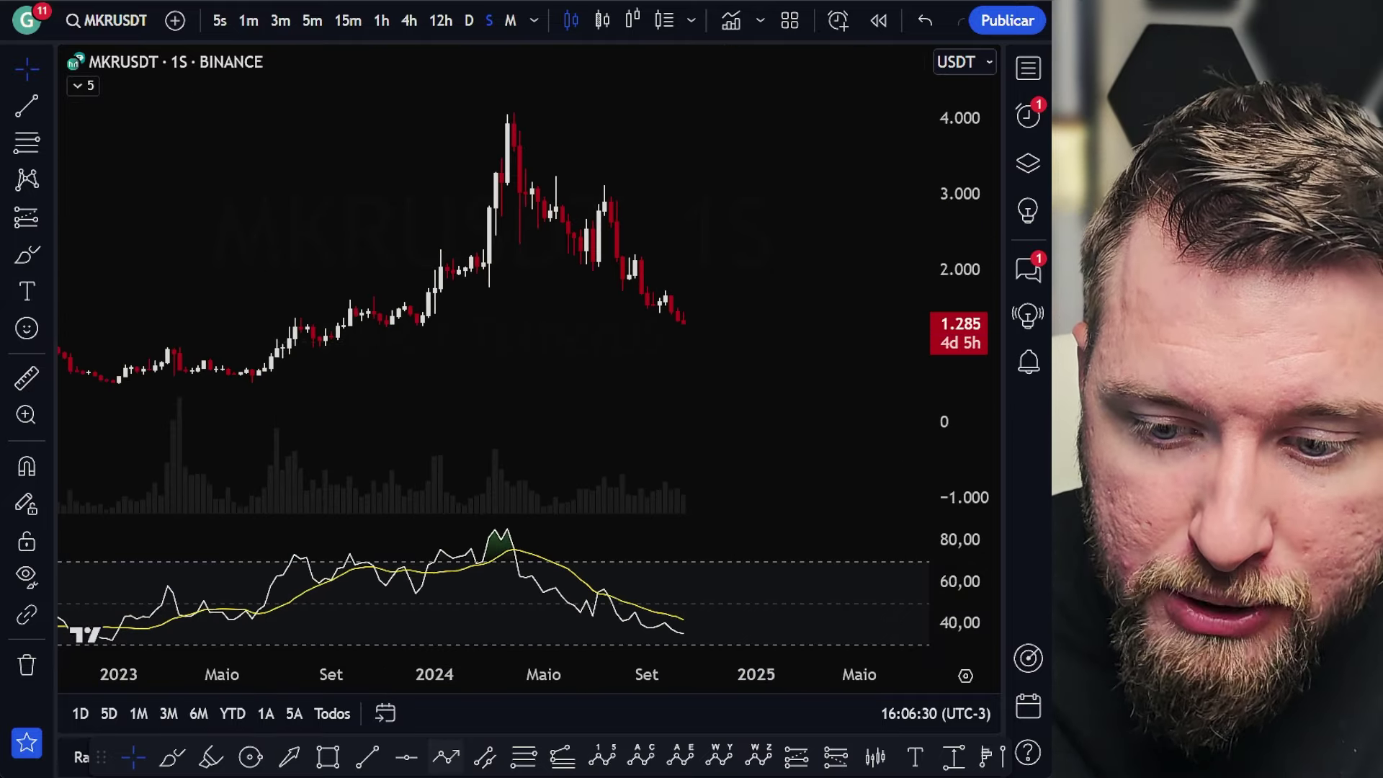
left_click(447, 756)
left_click(690, 324)
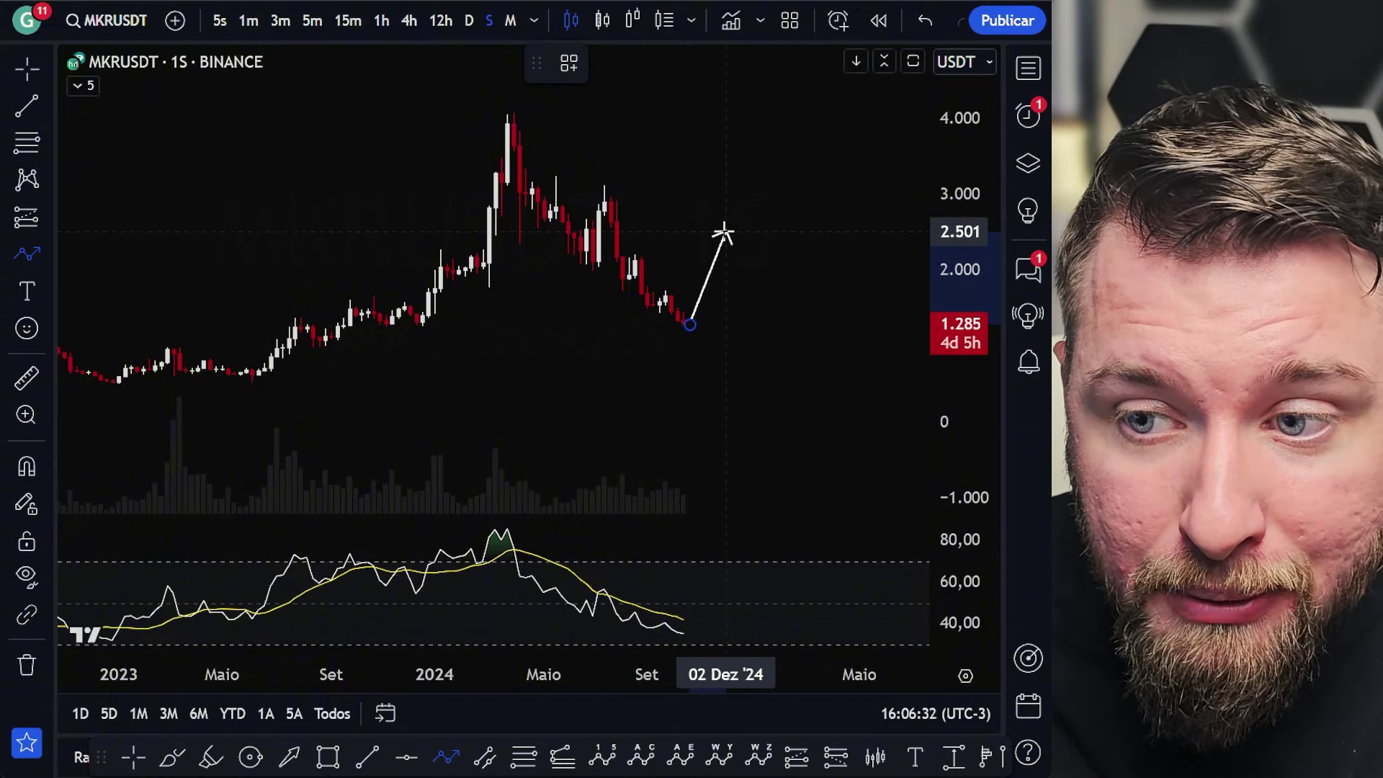
left_click(726, 232)
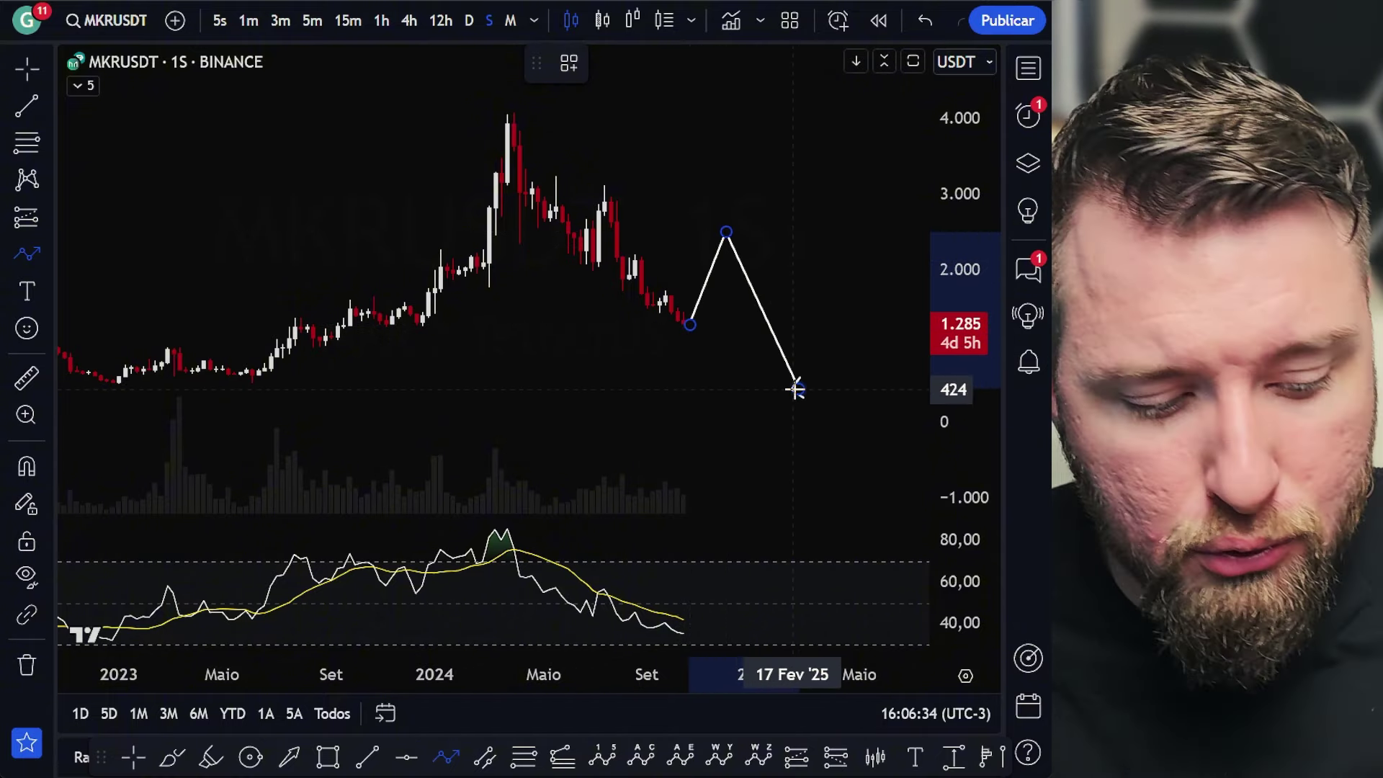
double_click(795, 388)
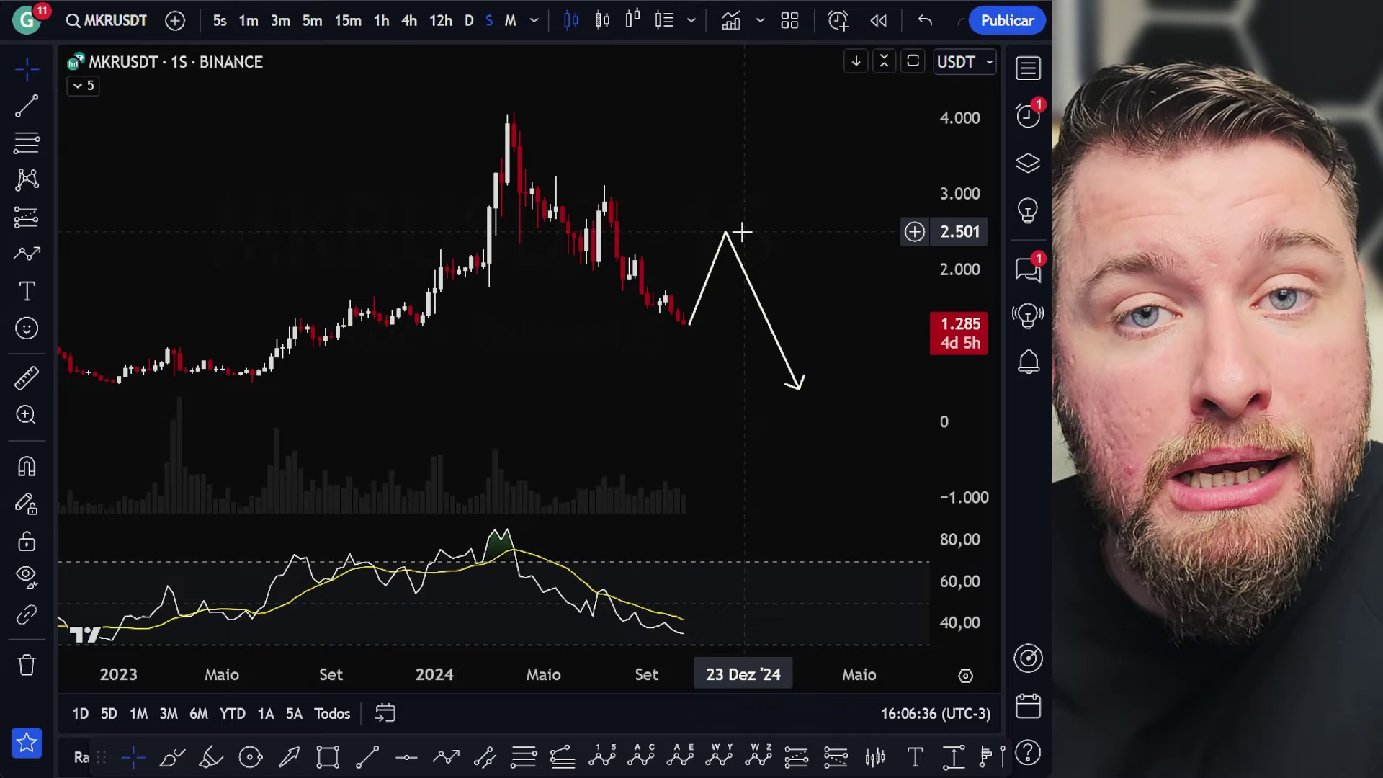
scroll(493, 252, "up", 2)
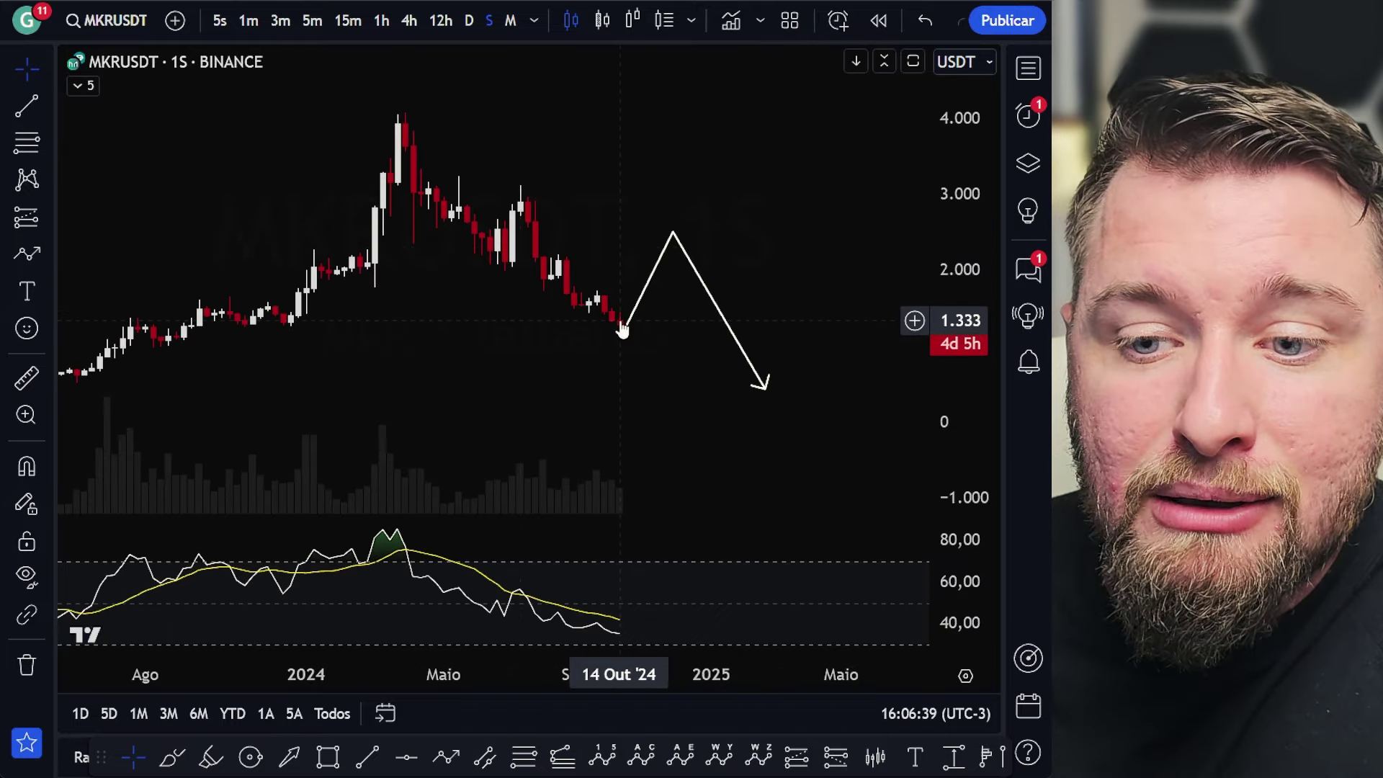
left_click(623, 322)
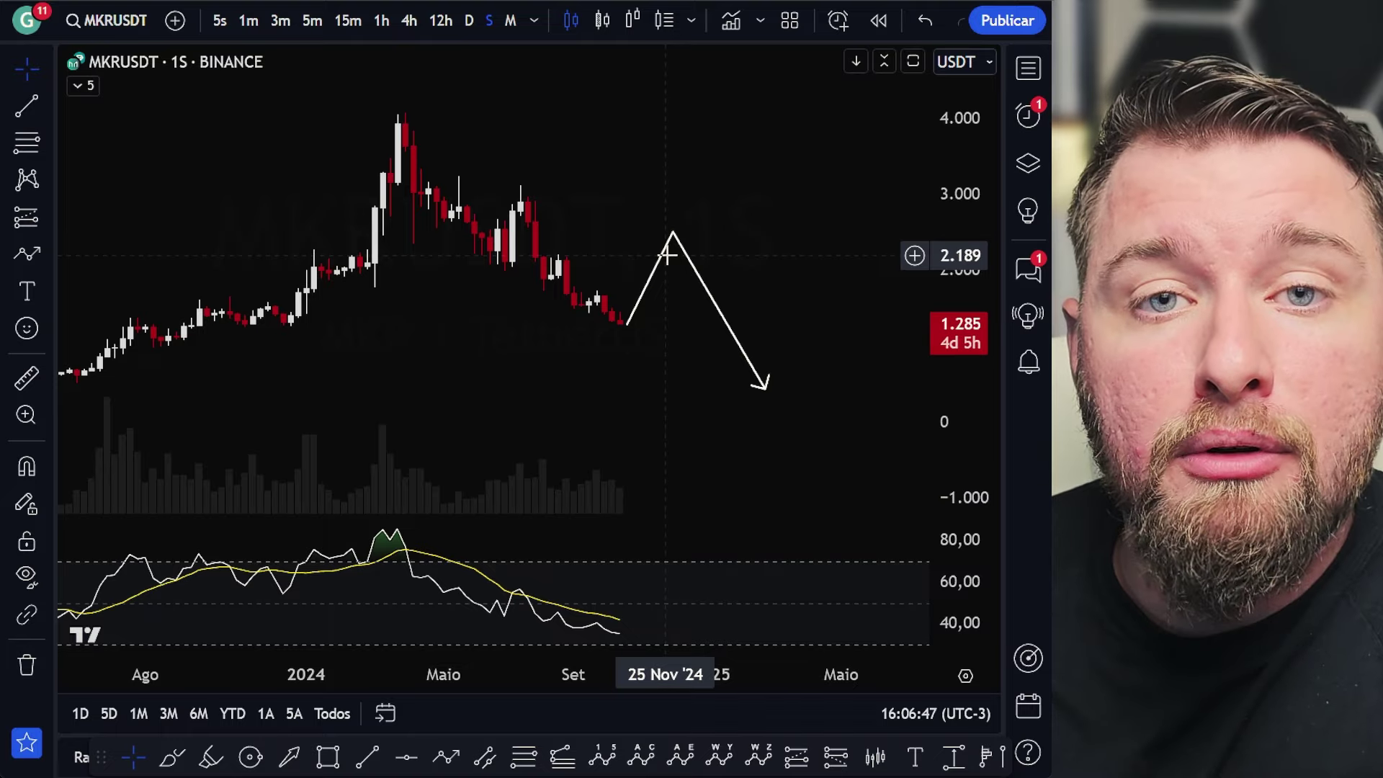
scroll(701, 260, "down", 3)
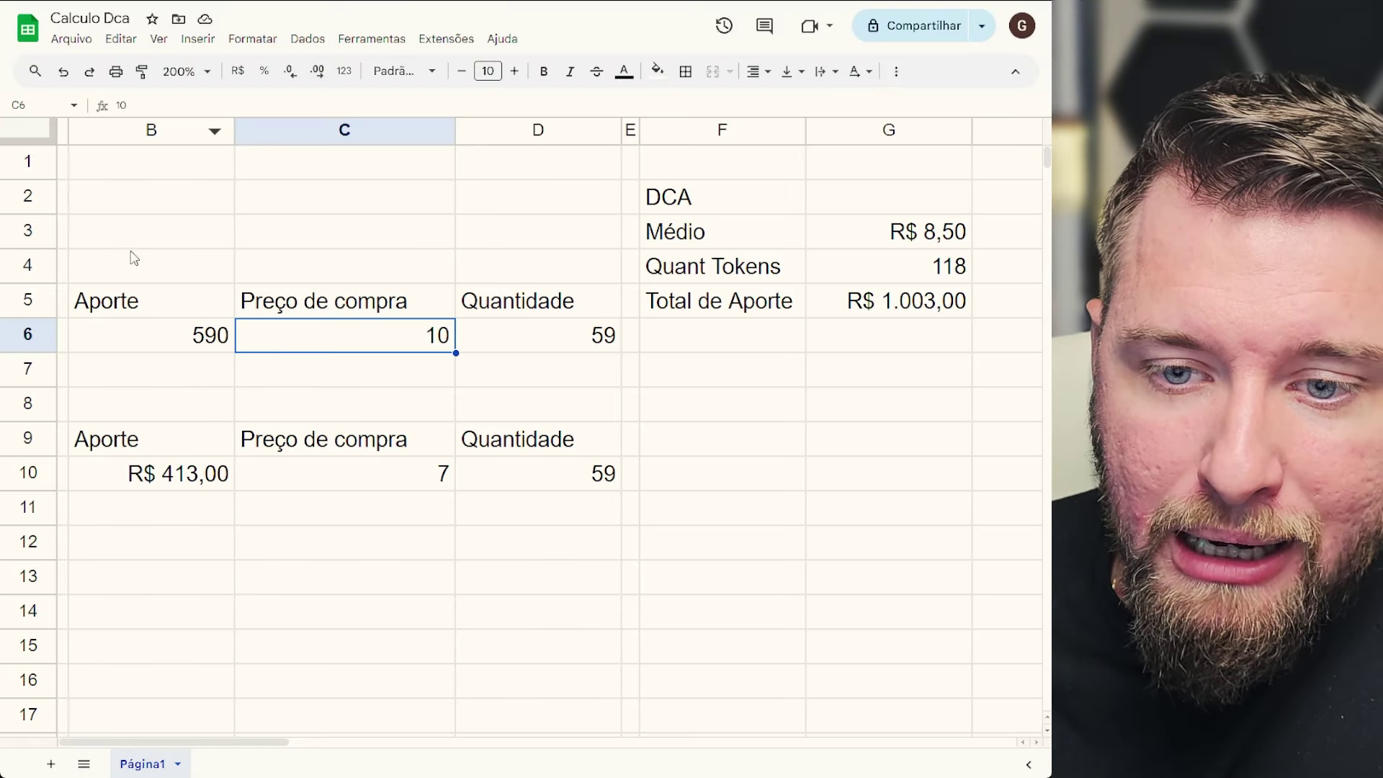
Set the first purchase's Aporte in B6 to 1000 and its Preço de compra in C6 to 1370.
left_click(122, 335)
type("1000")
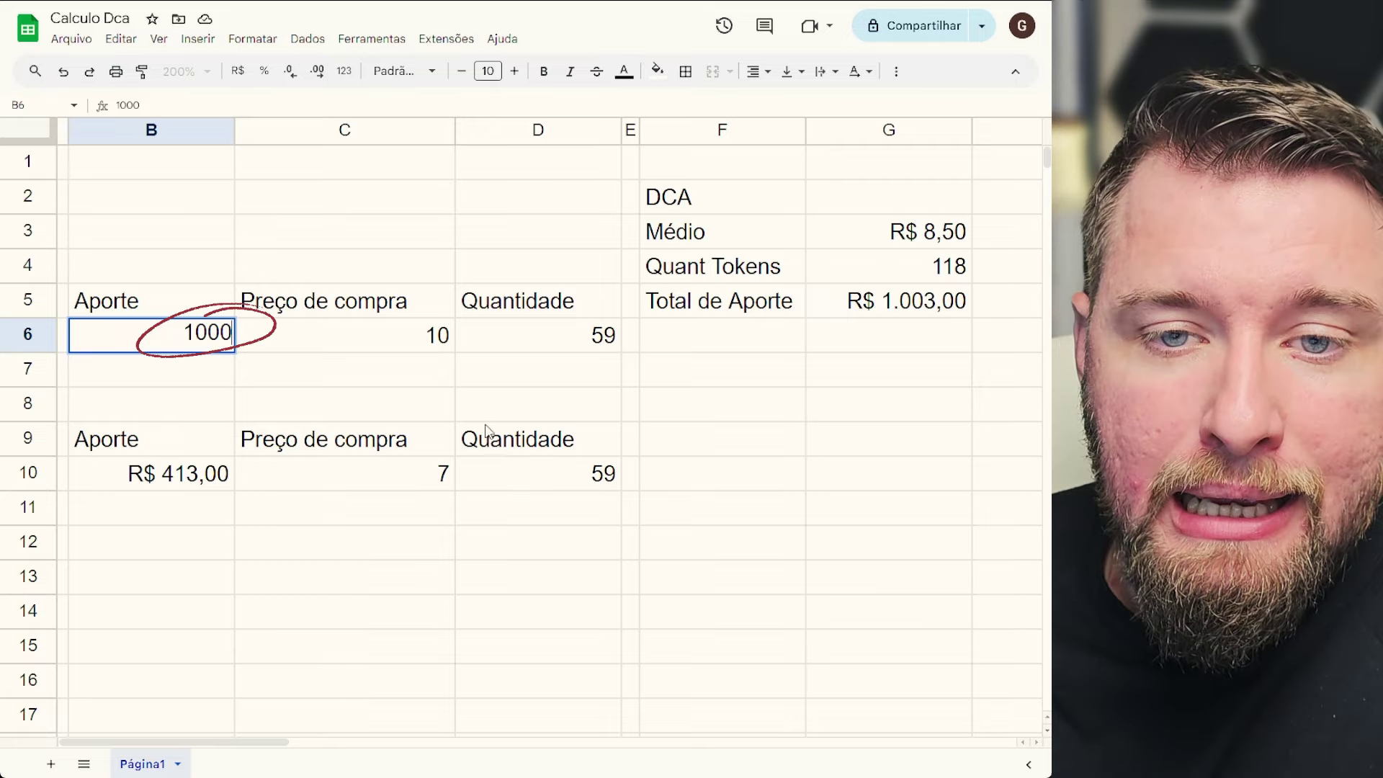
left_click(426, 364)
left_click(425, 343)
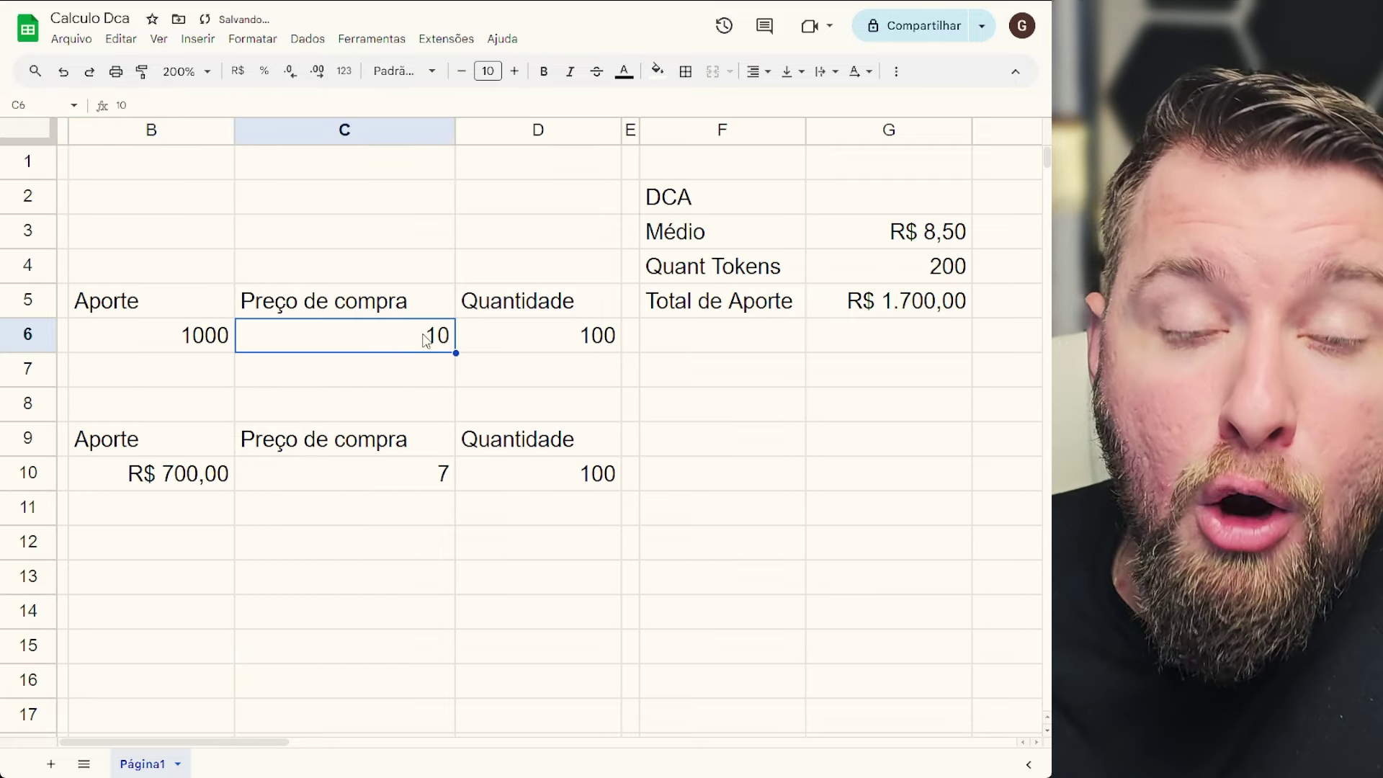
type("13")
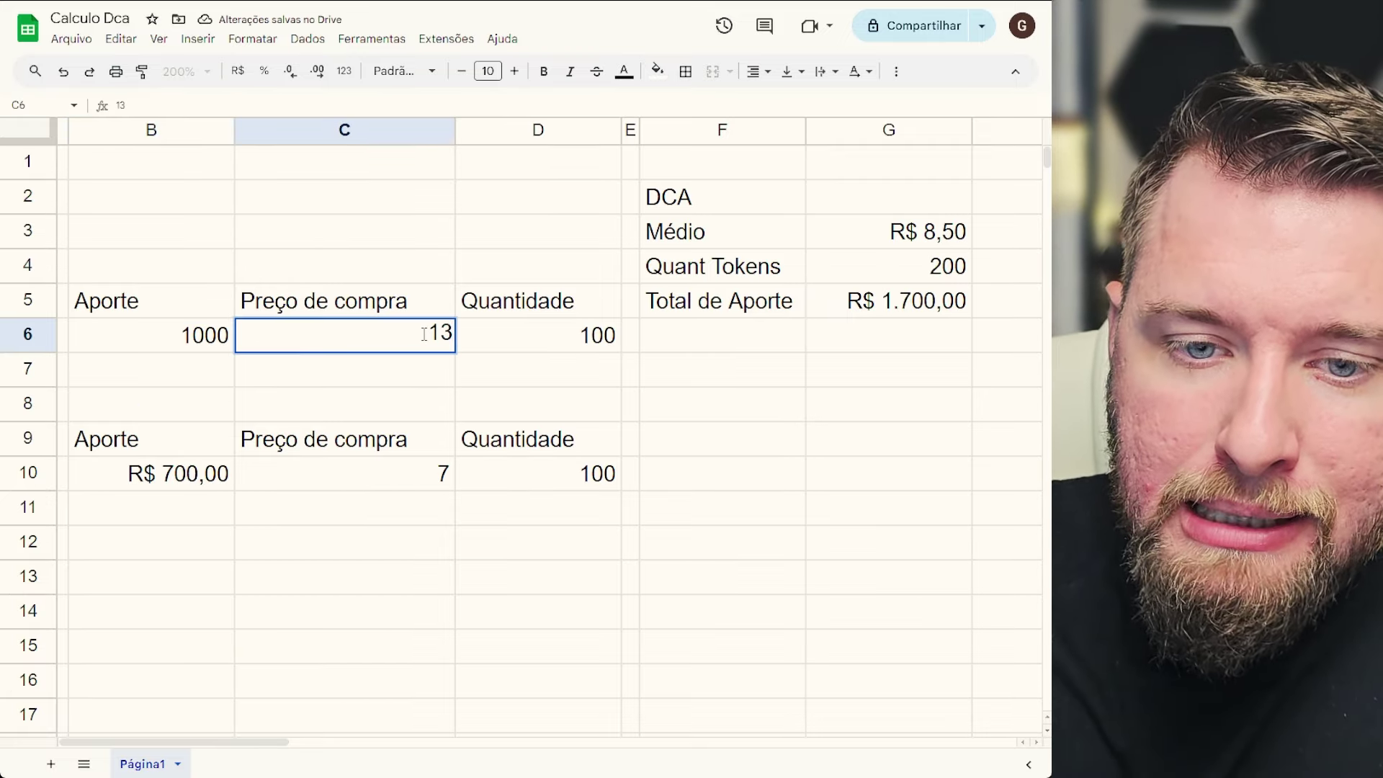
type("70")
left_click(380, 236)
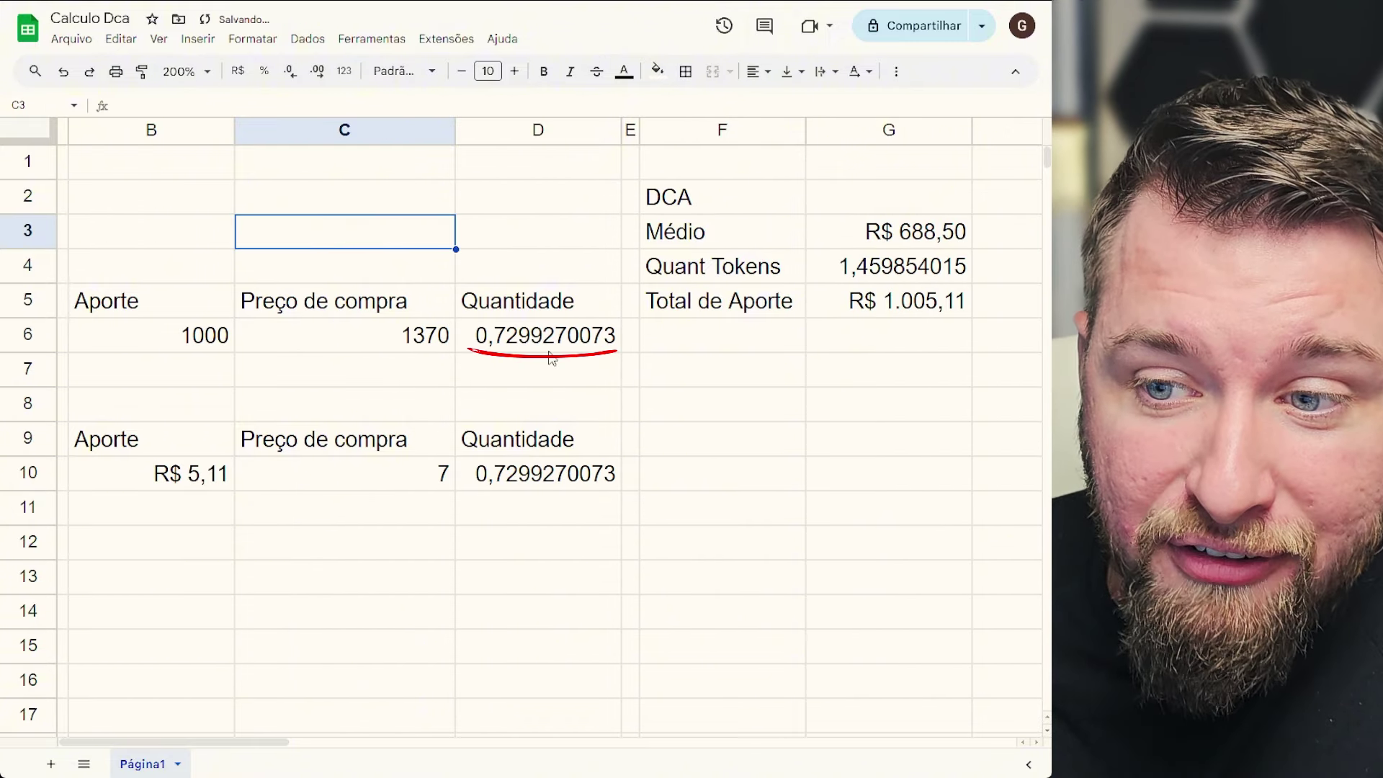
Clear the second purchase's Preço de compra in C10.
left_click(413, 465)
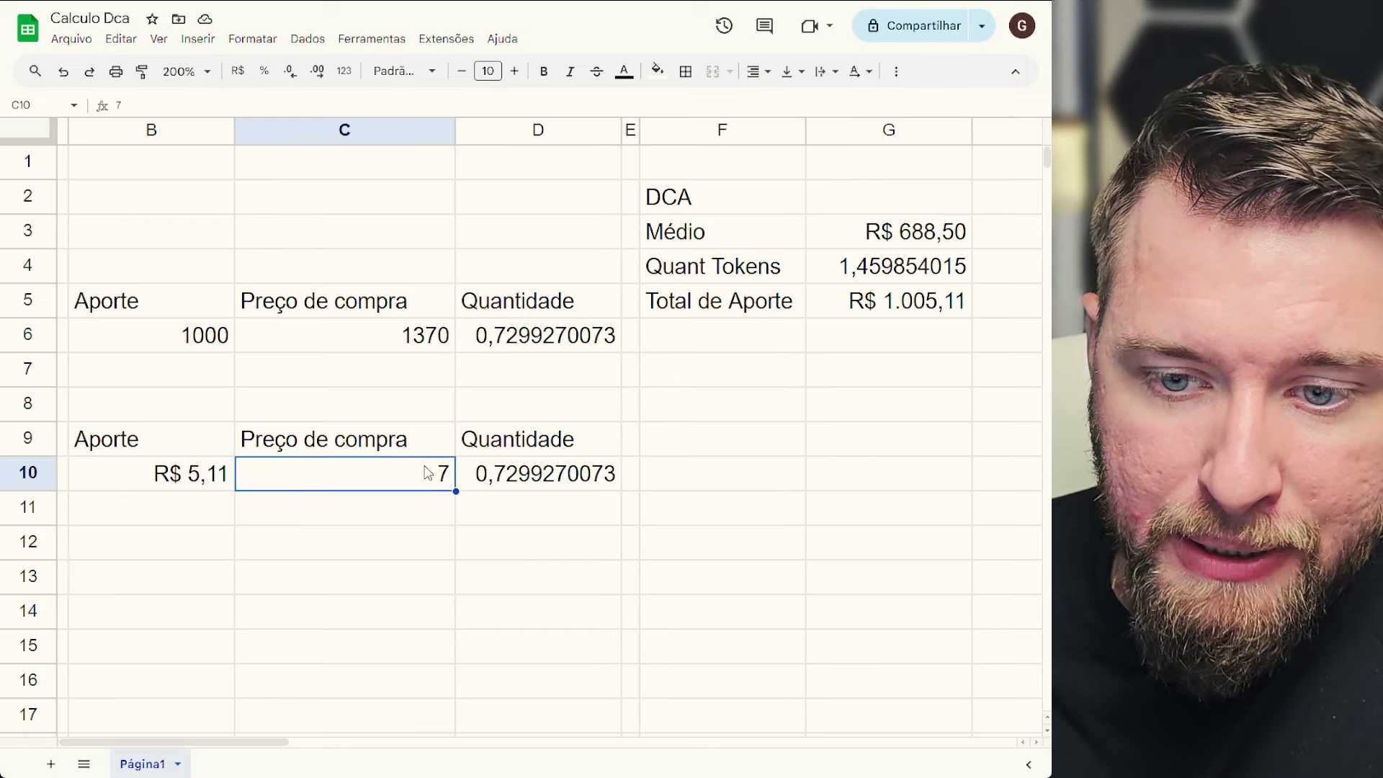
key("Delete")
left_click(408, 554)
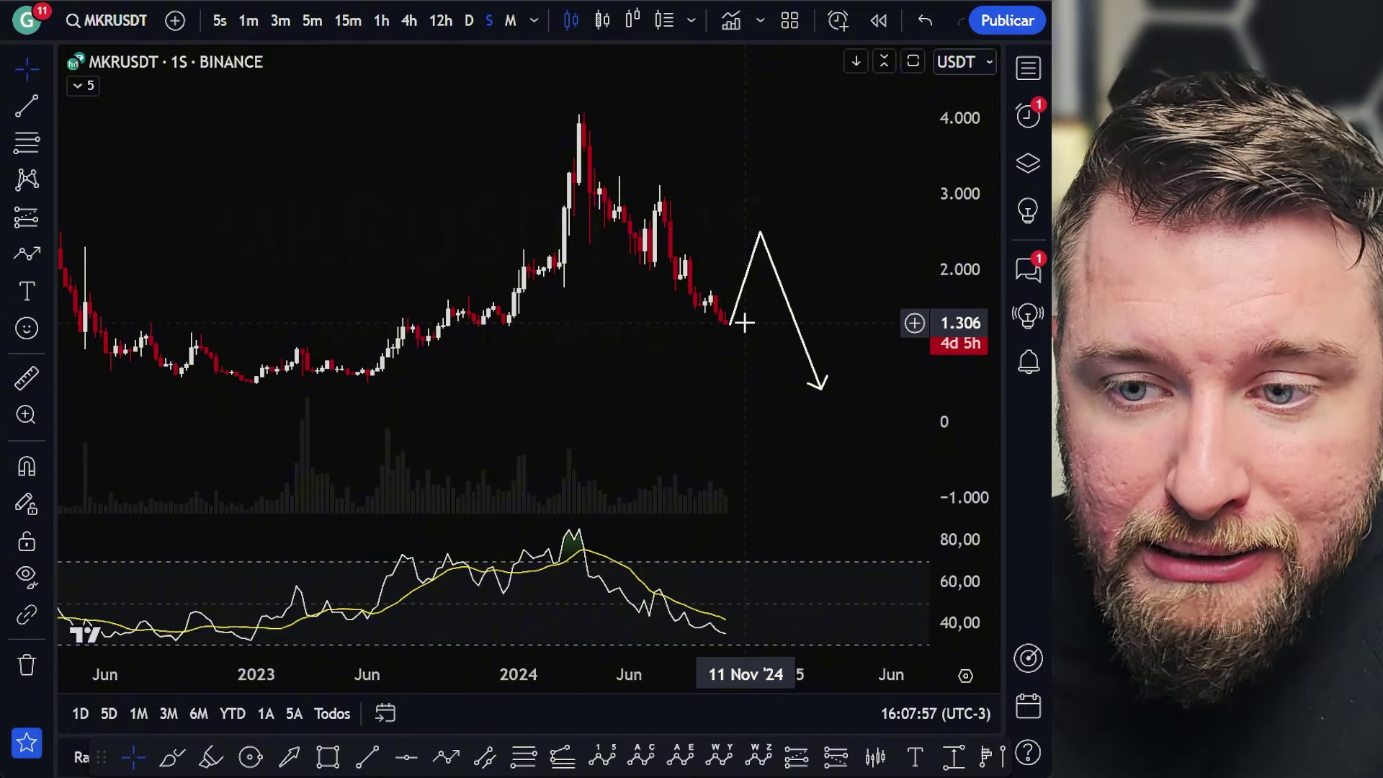
On TradingView's weekly MKRUSDT chart, draw a level trend line at about 1.007 ending around September 2025, and extend its start back to about January 2022.
left_click_drag(772, 364, 672, 348)
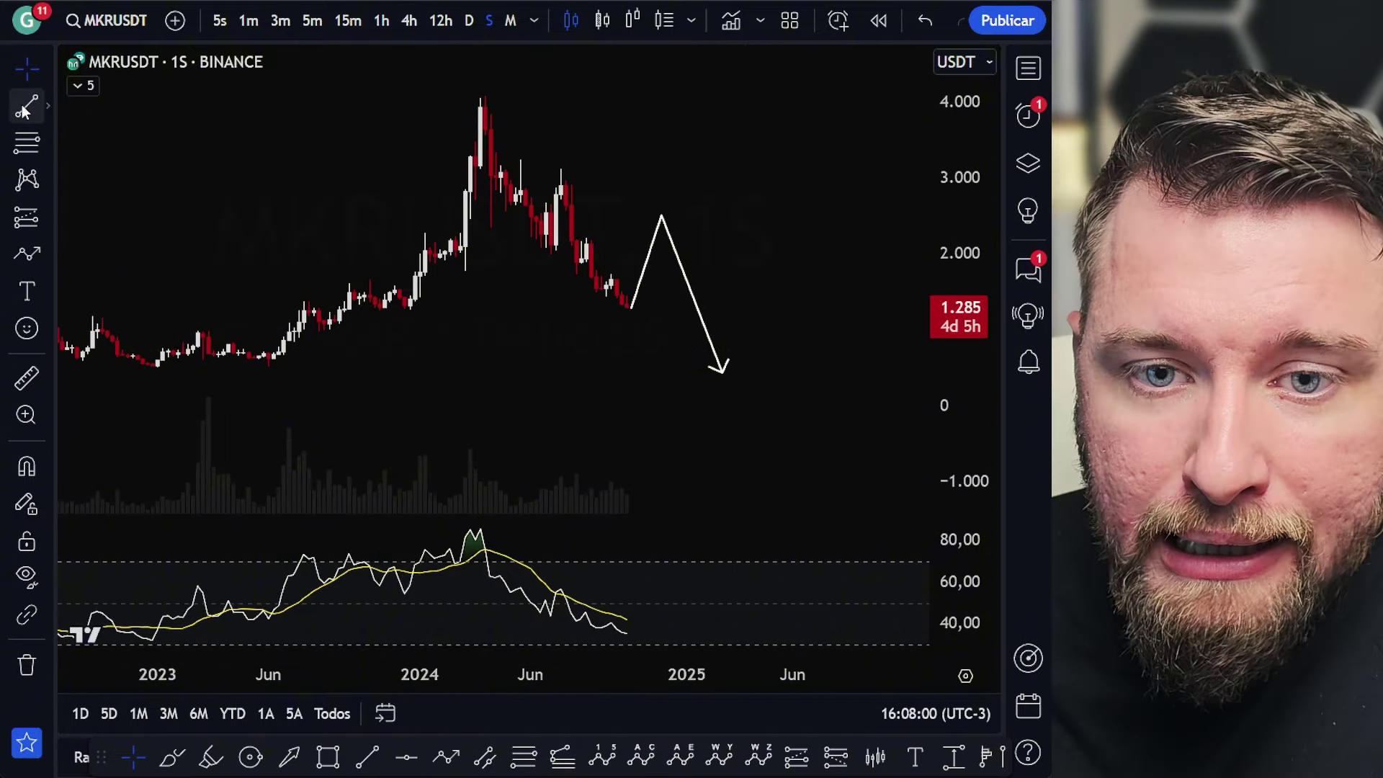
left_click(23, 108)
left_click(304, 328)
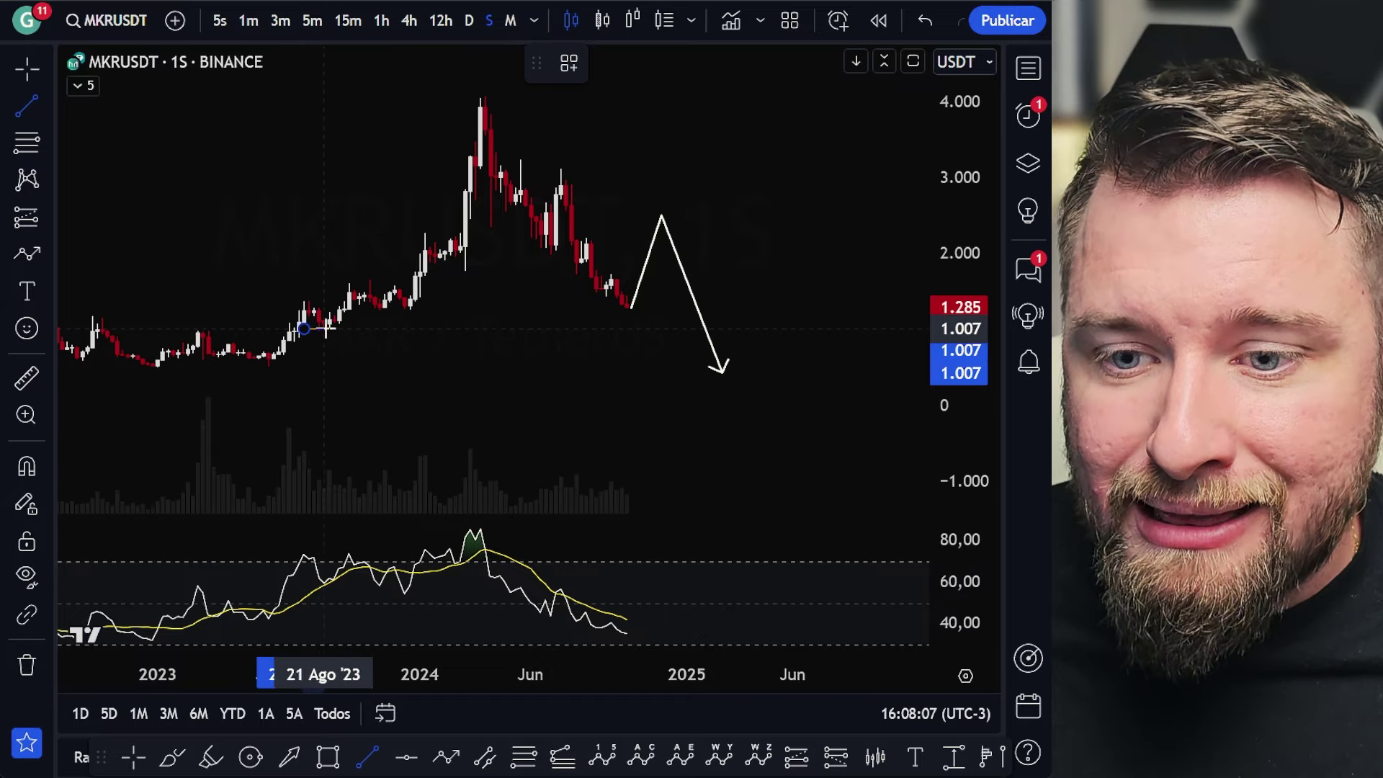
left_click(873, 329)
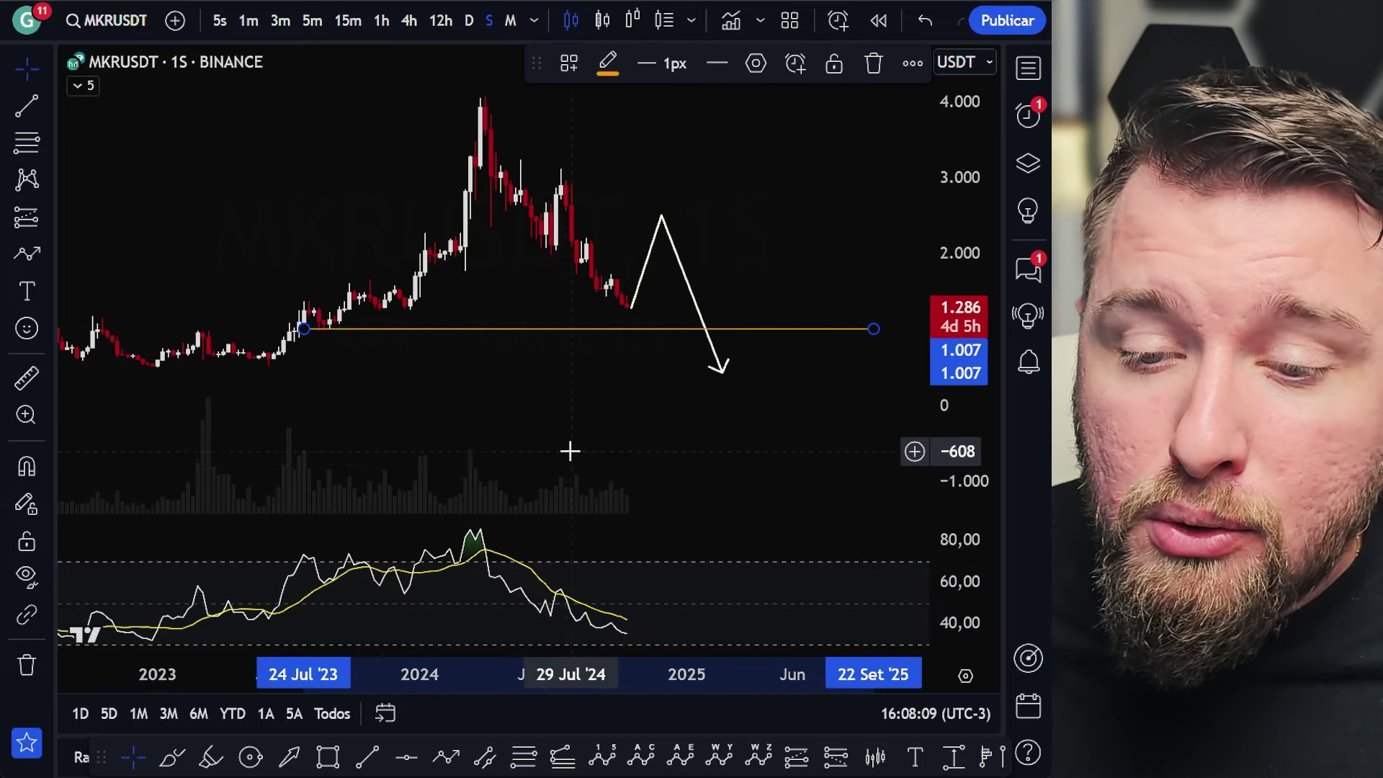
scroll(570, 451, "down", 3)
left_click_drag(481, 330, 190, 328)
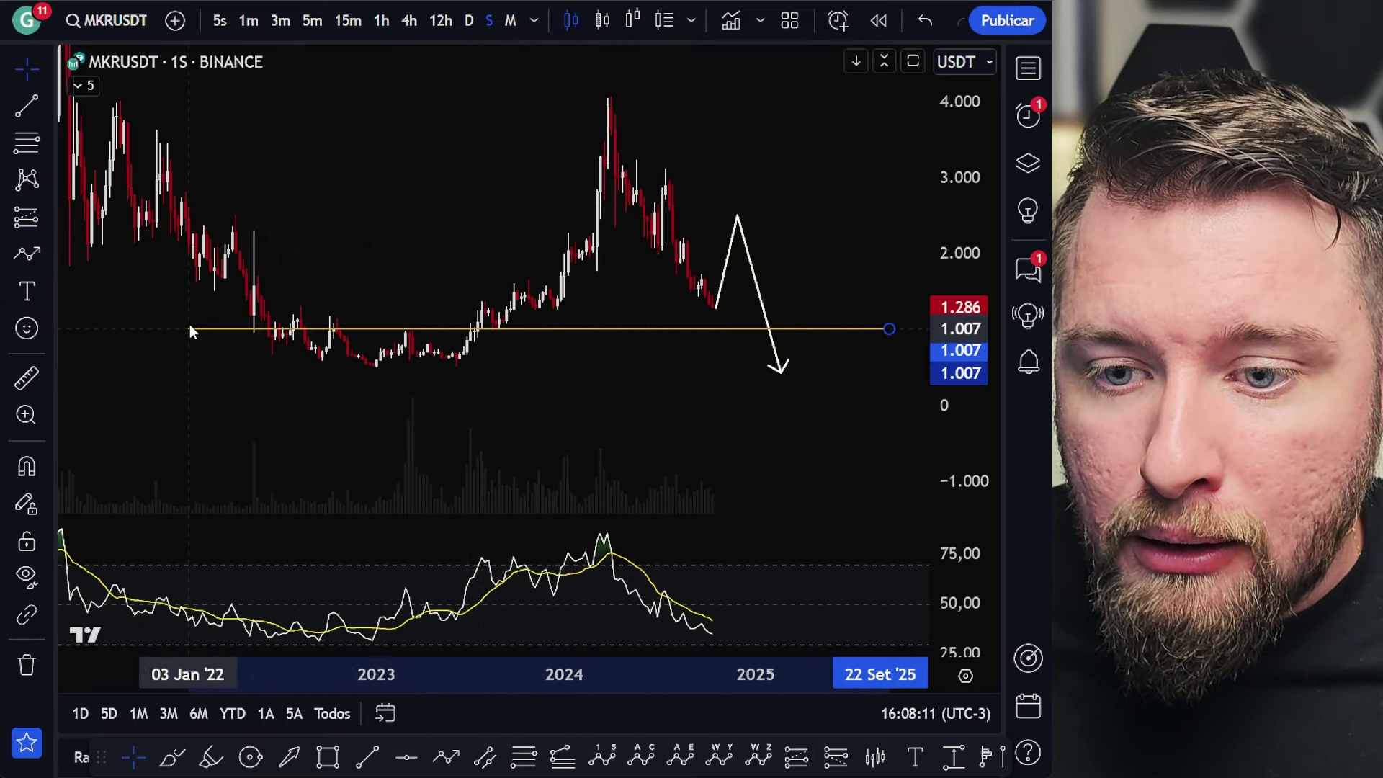
left_click(436, 390)
scroll(433, 392, "up", 2)
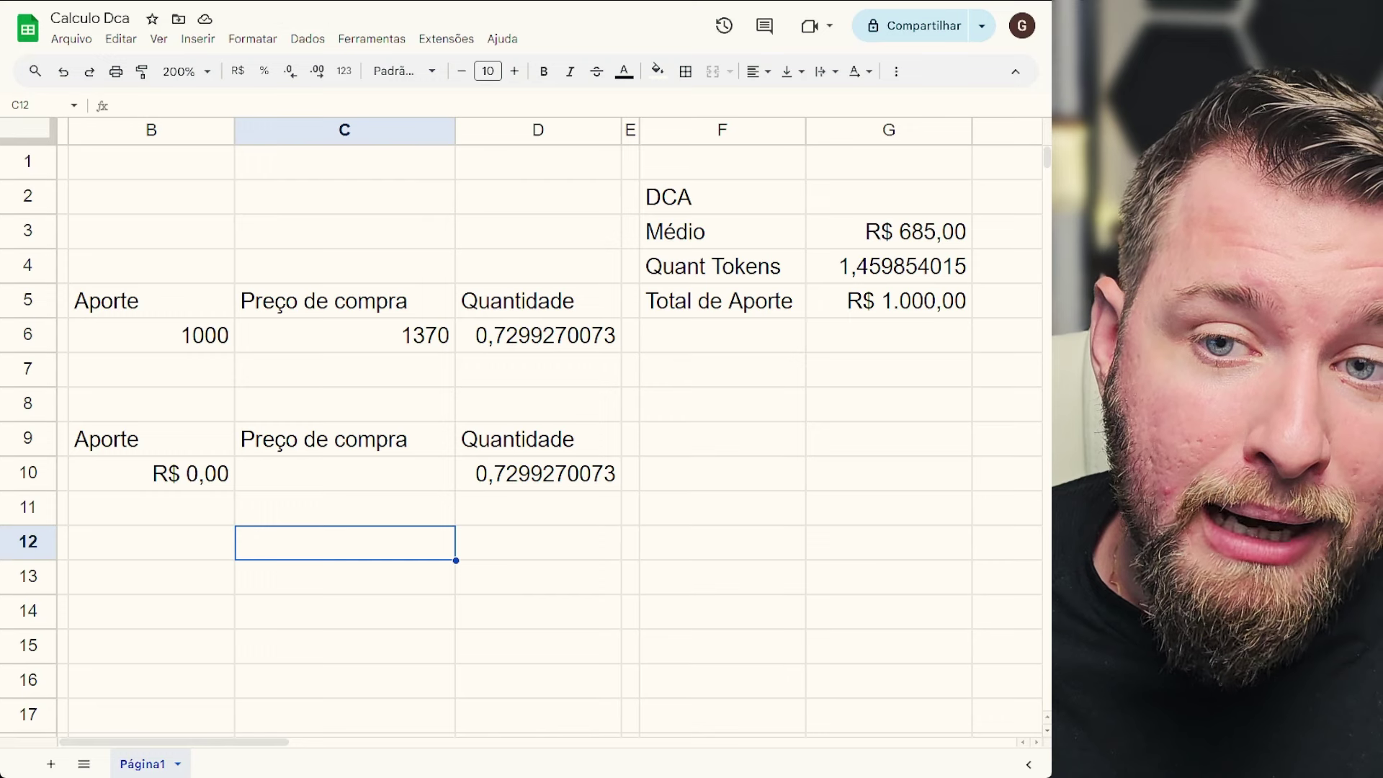
In the DCA spreadsheet, set the second purchase's Preço de compra in C10 to 1000 and check the resulting Aporte and Médio cells.
left_click(364, 484)
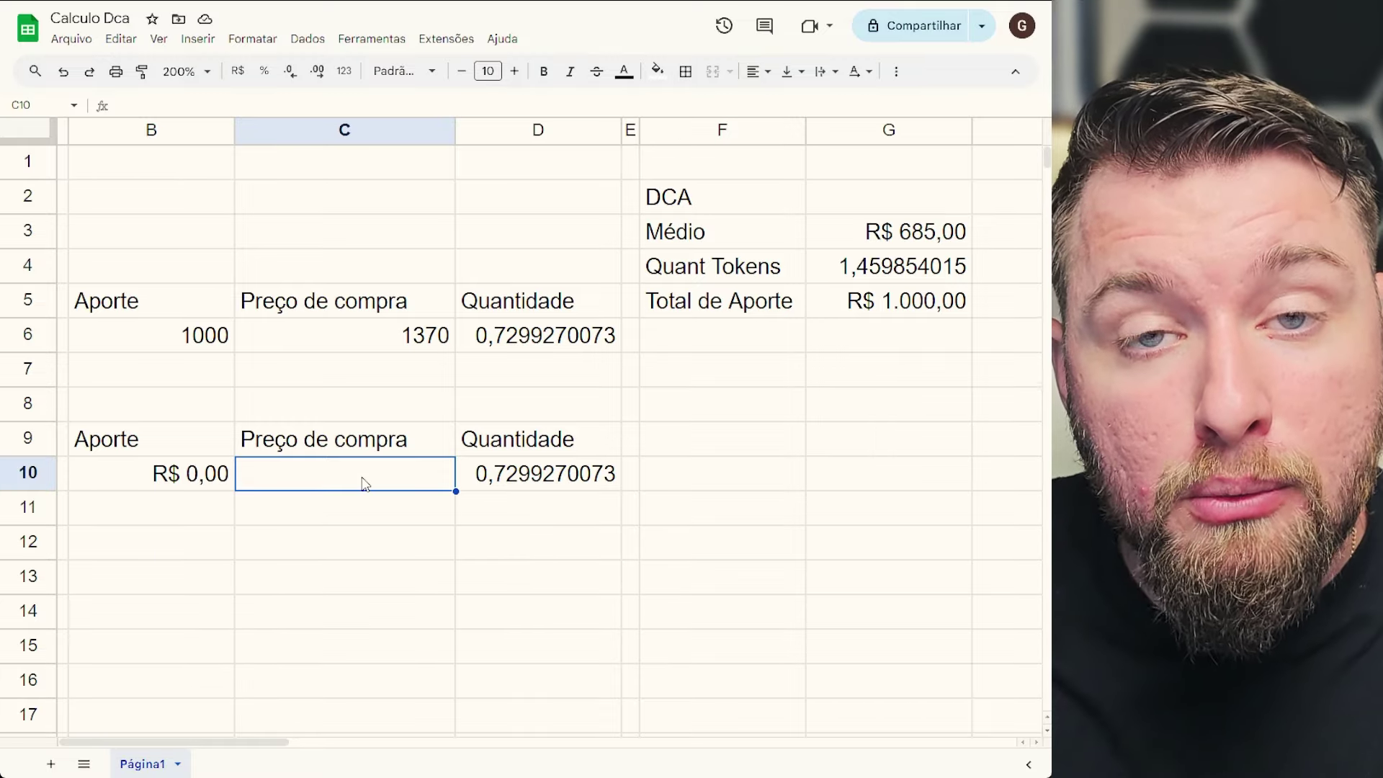
type("1000")
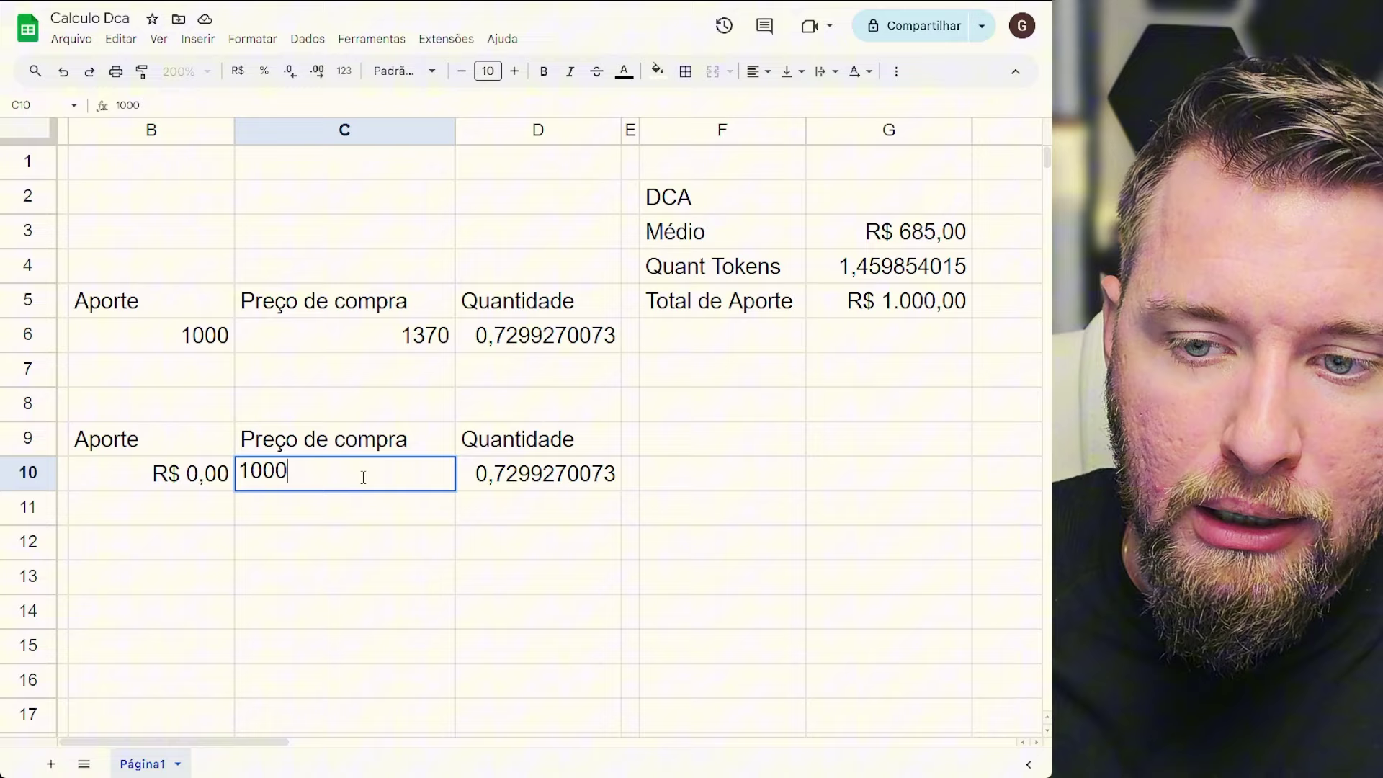
left_click(360, 542)
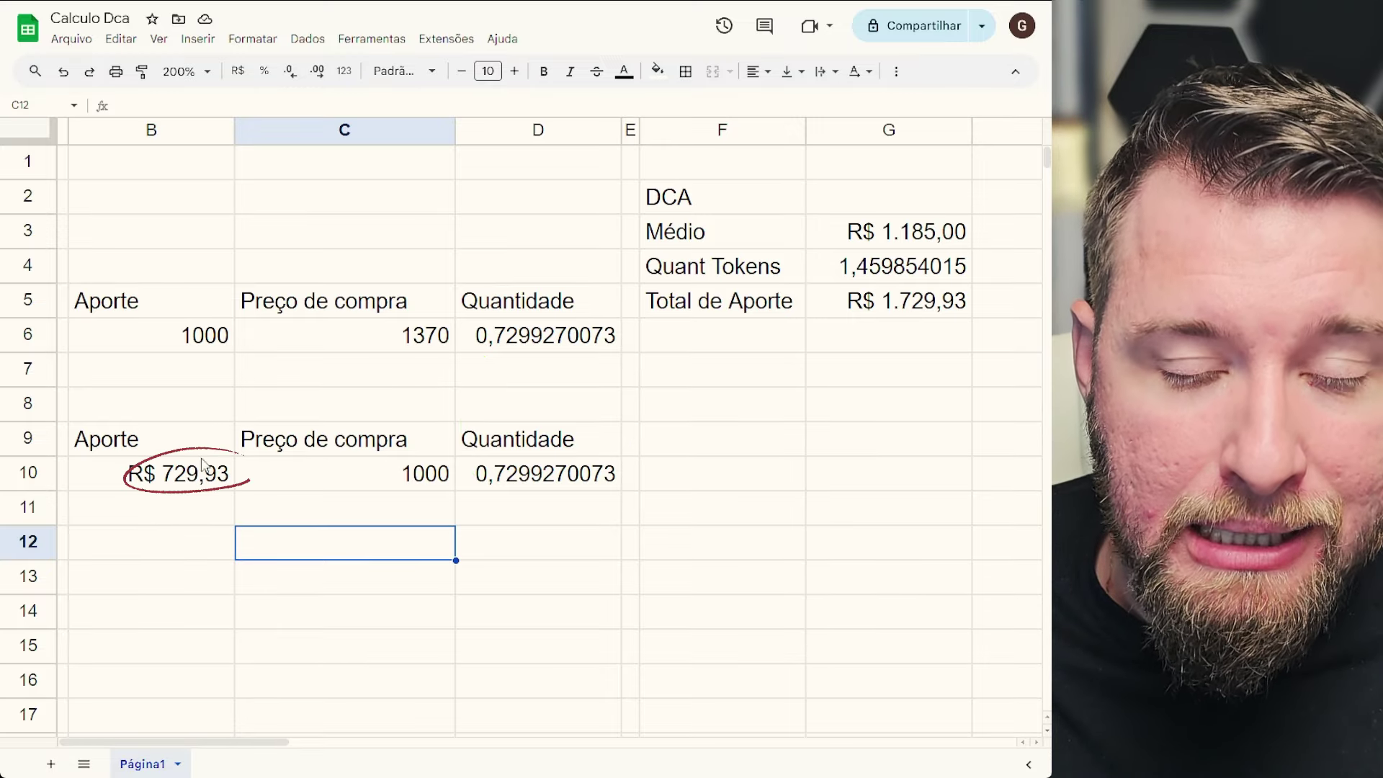
left_click(135, 481)
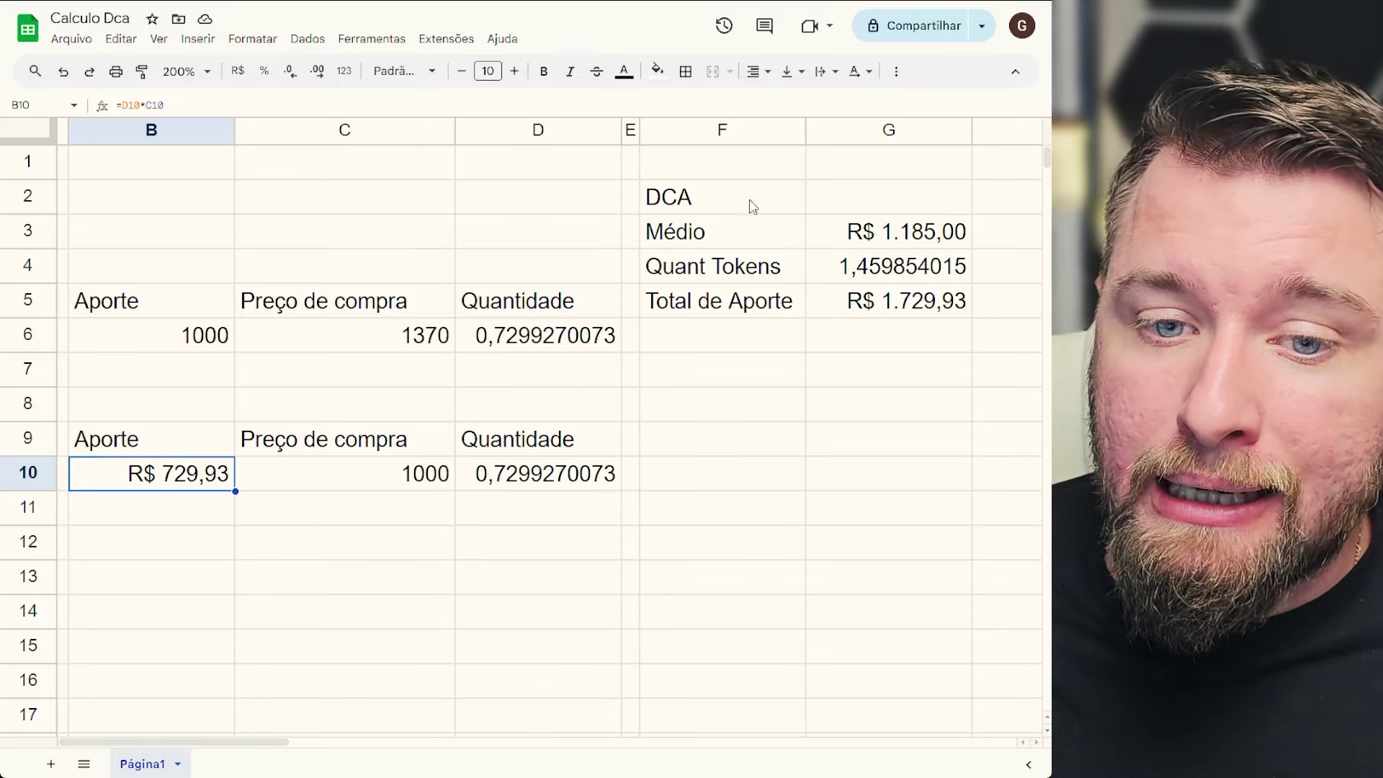
left_click(882, 235)
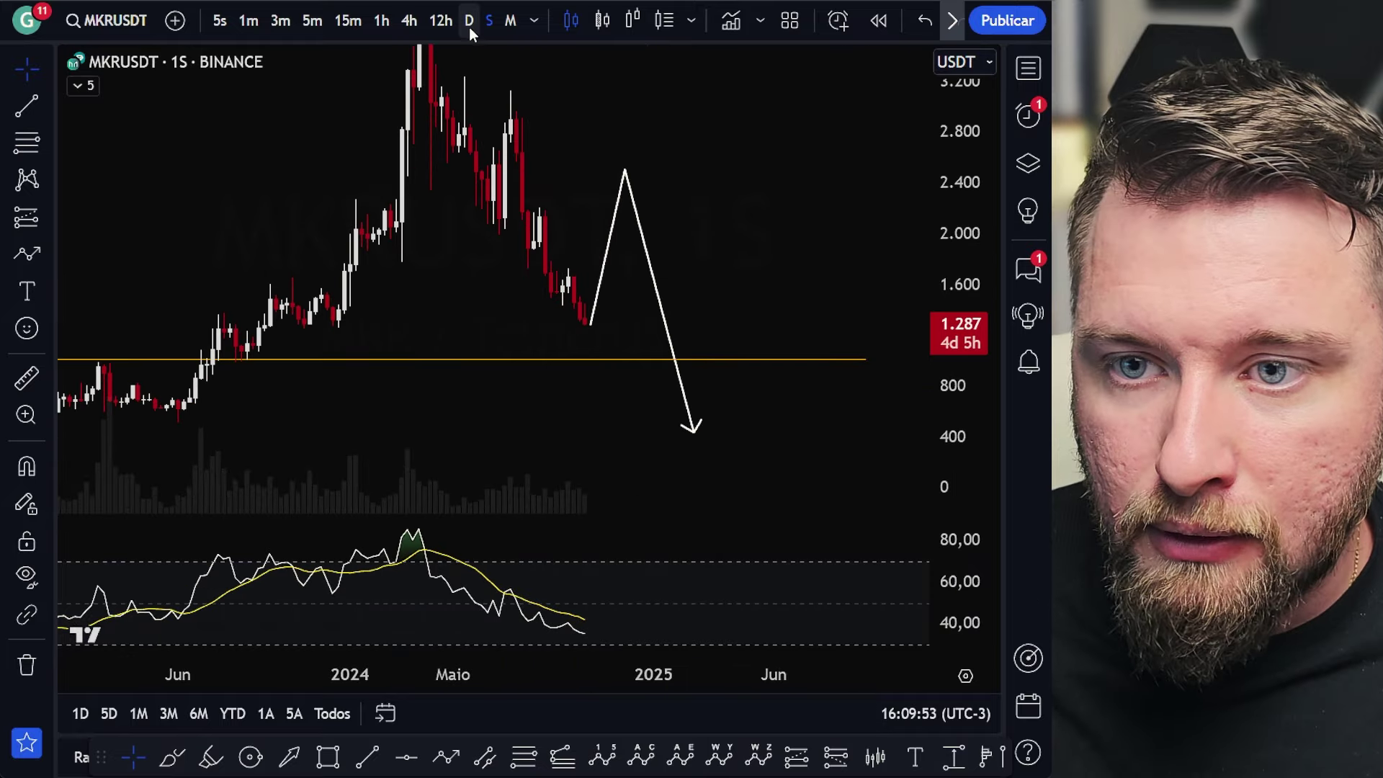
Switch the TradingView MKRUSDT chart to daily and place a green 3px horizontal line at about 1.367.
left_click(469, 22)
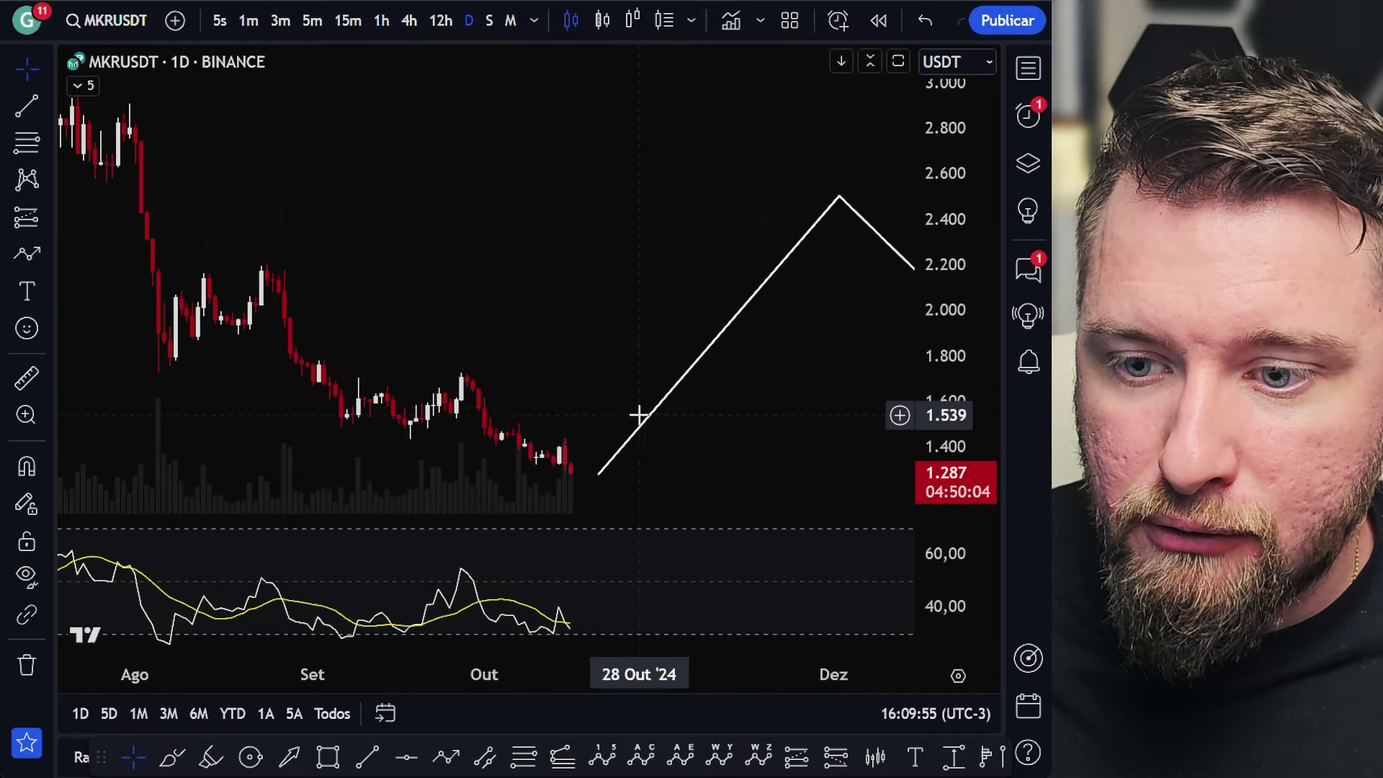
scroll(638, 413, "down", 2)
left_click_drag(619, 418, 457, 193)
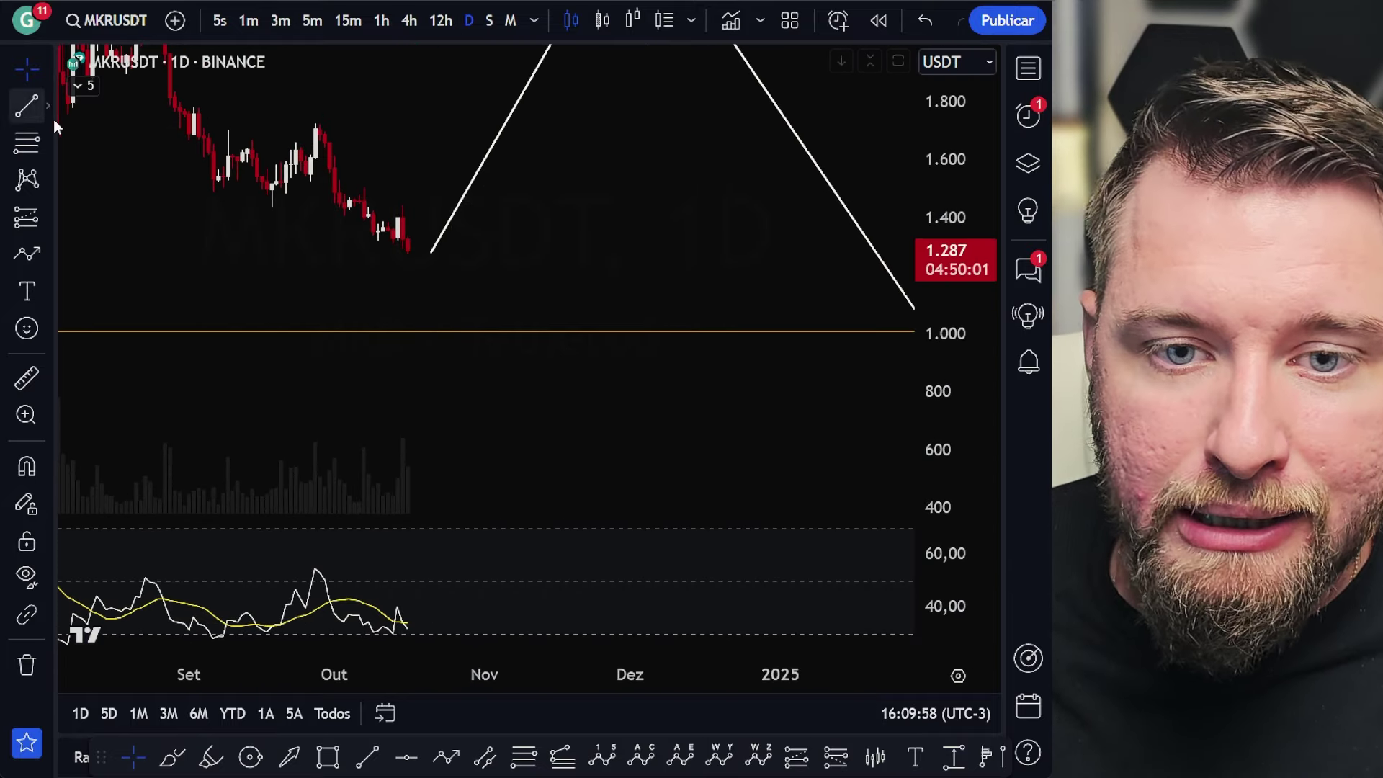
left_click(49, 109)
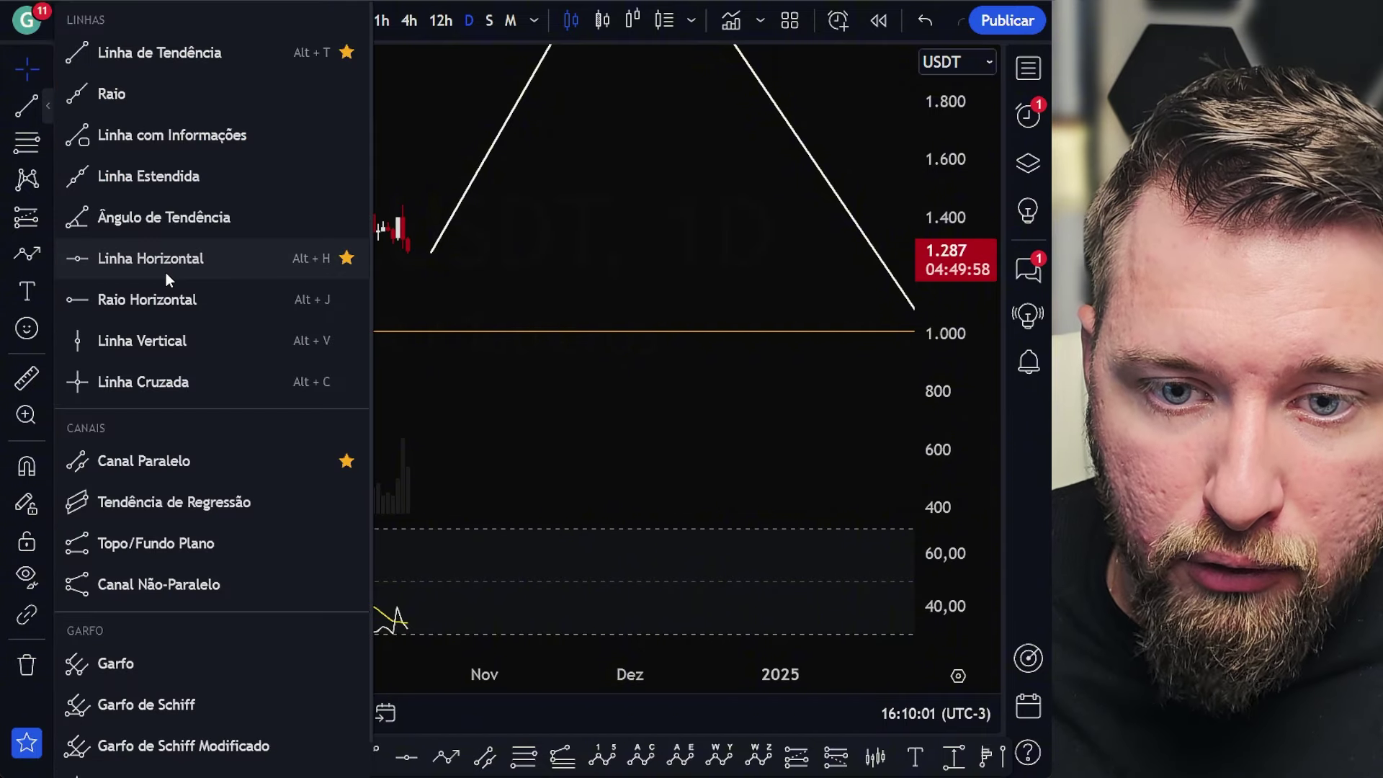
left_click(165, 260)
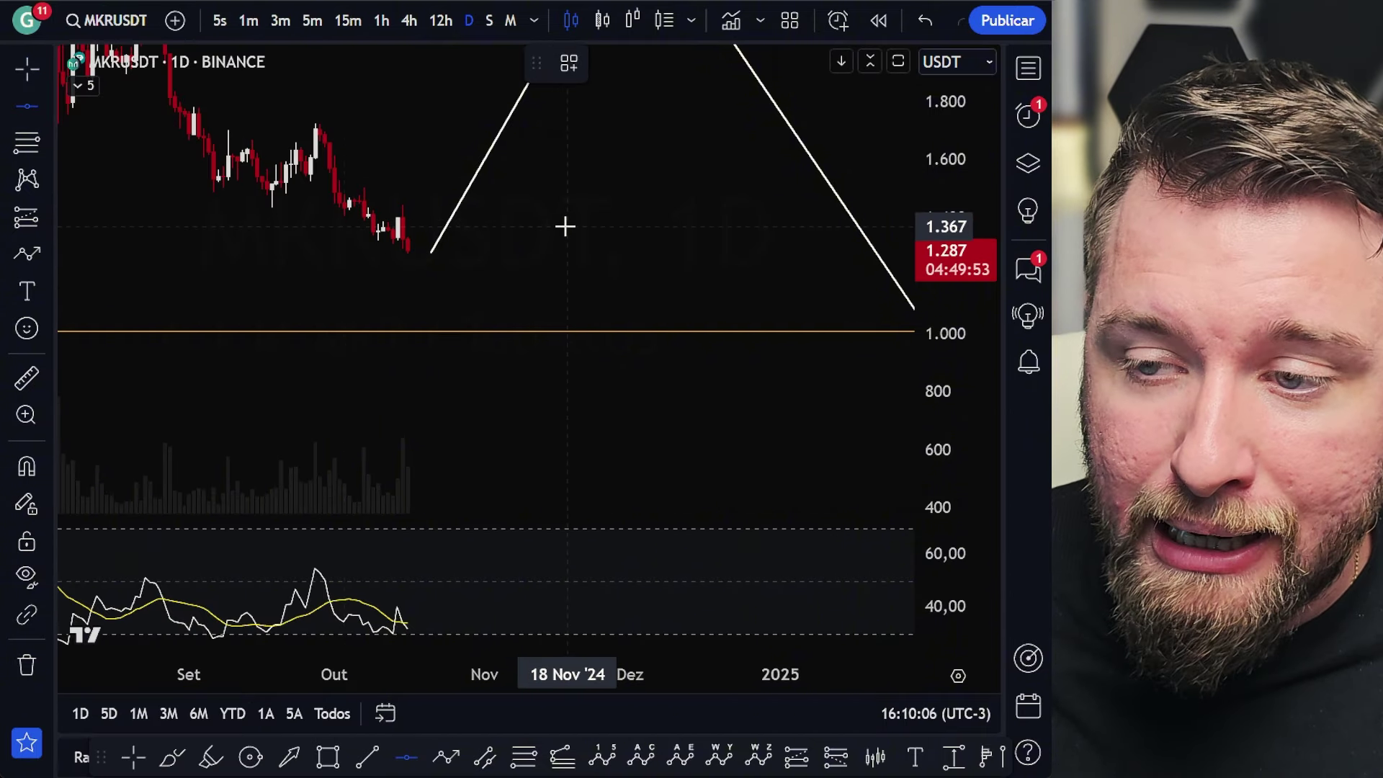
left_click(565, 226)
left_click(611, 64)
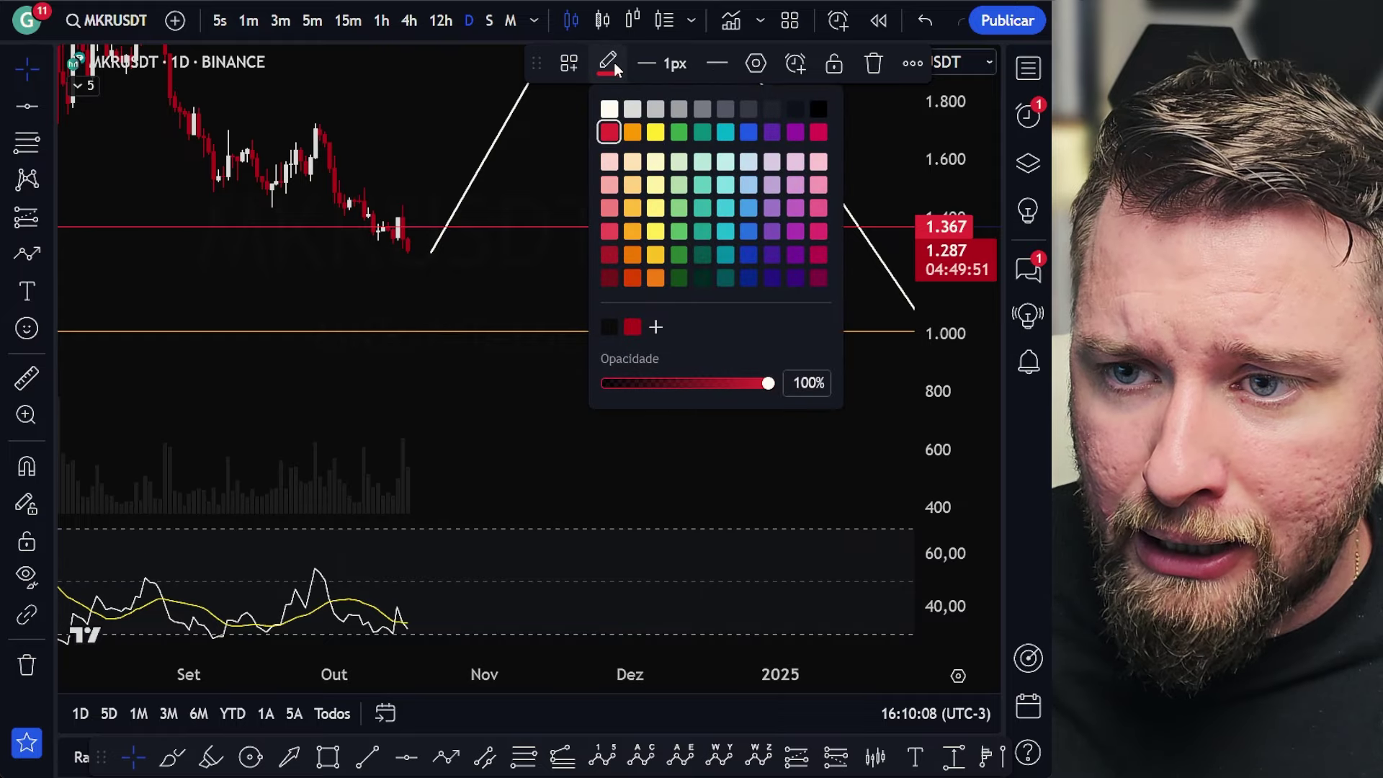
left_click(678, 134)
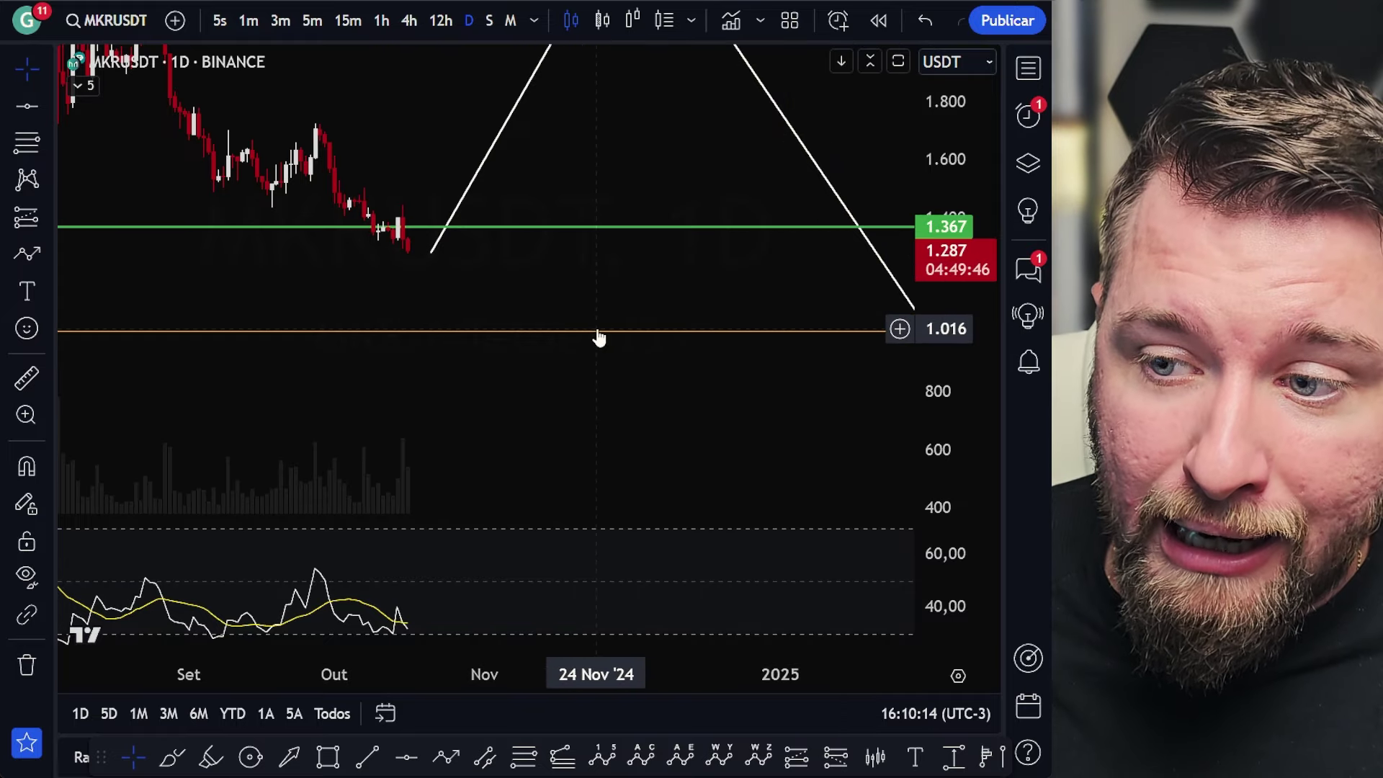
Move the orange support line to about 990, recolour it green and make it thicker.
left_click_drag(597, 337, 591, 336)
left_click(607, 63)
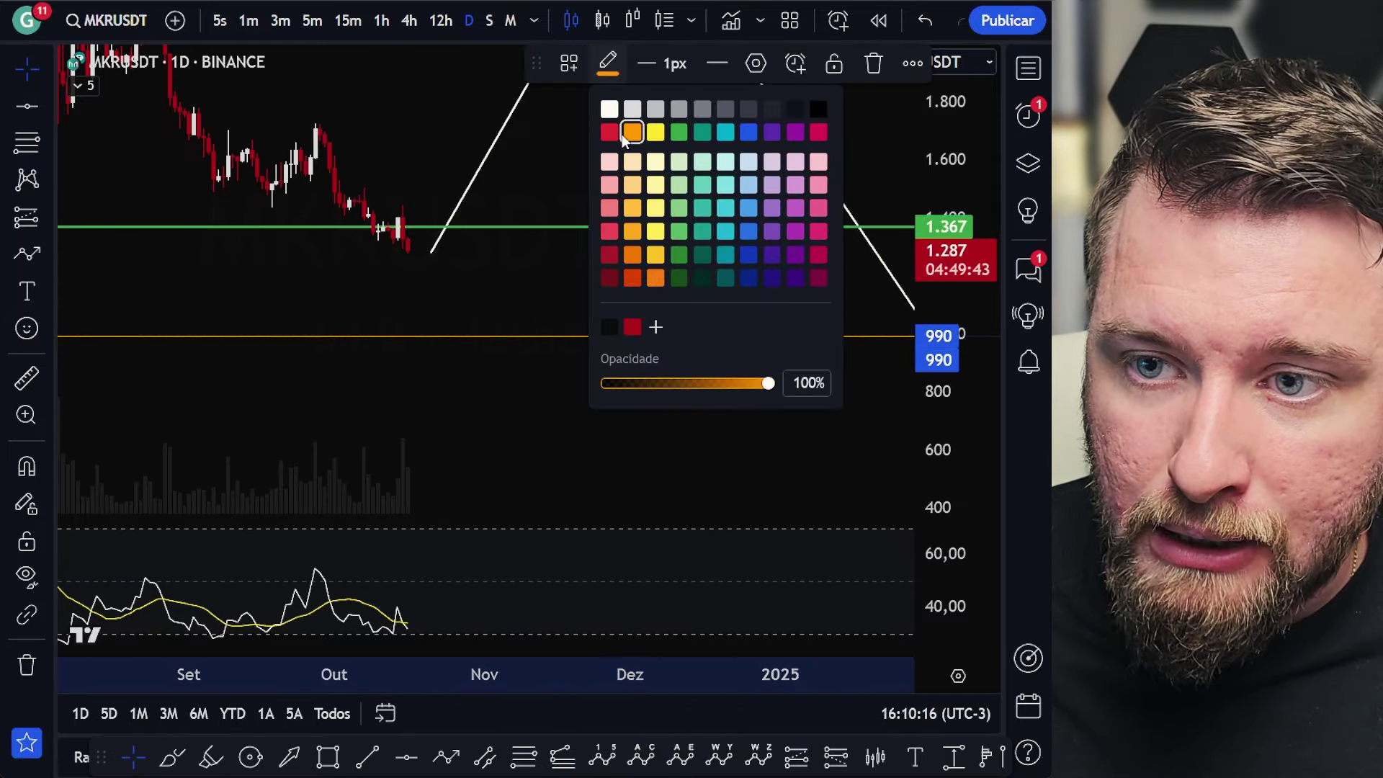
left_click(678, 132)
left_click(624, 278)
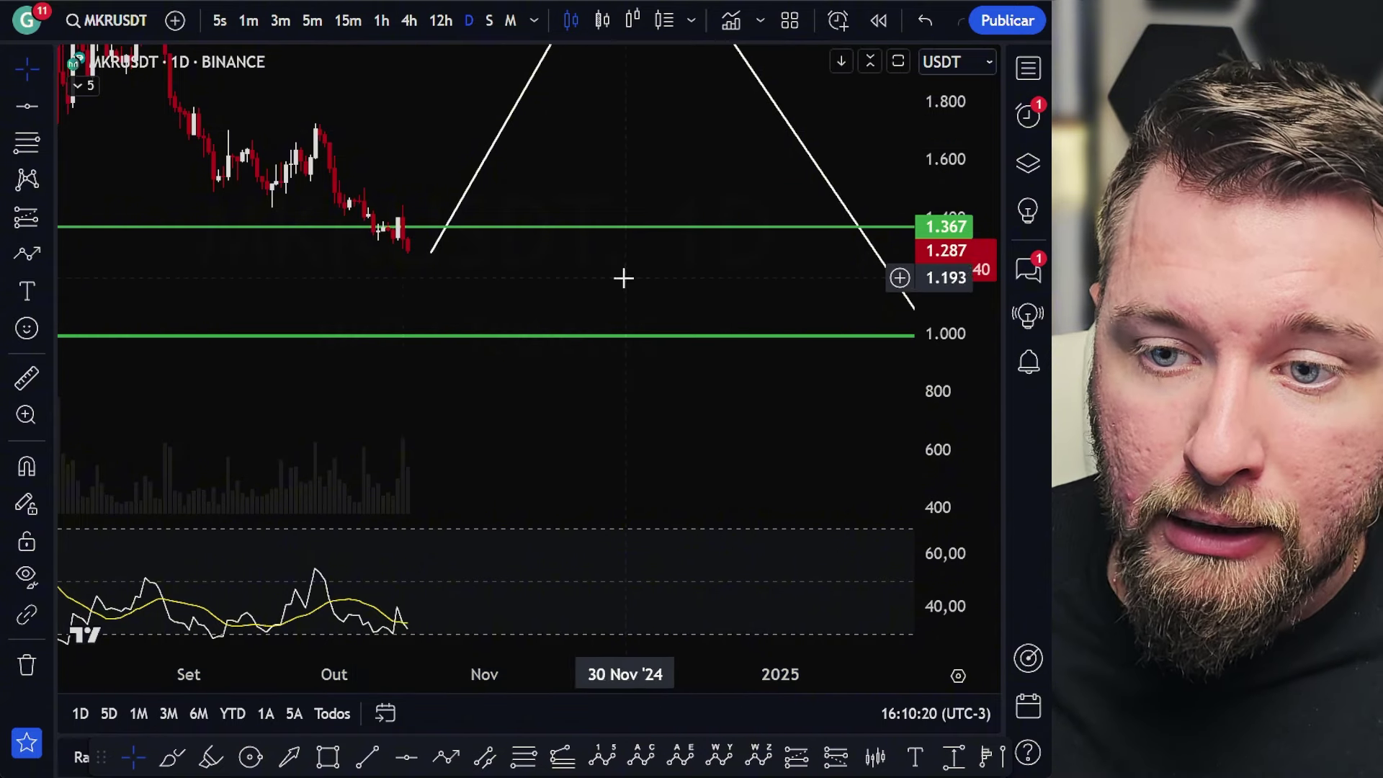
Draw two arrow markers, one pointing down at the upper green line and one at the lower green line.
left_click(26, 254)
left_click_drag(664, 115, 597, 213)
left_click_drag(785, 248, 722, 327)
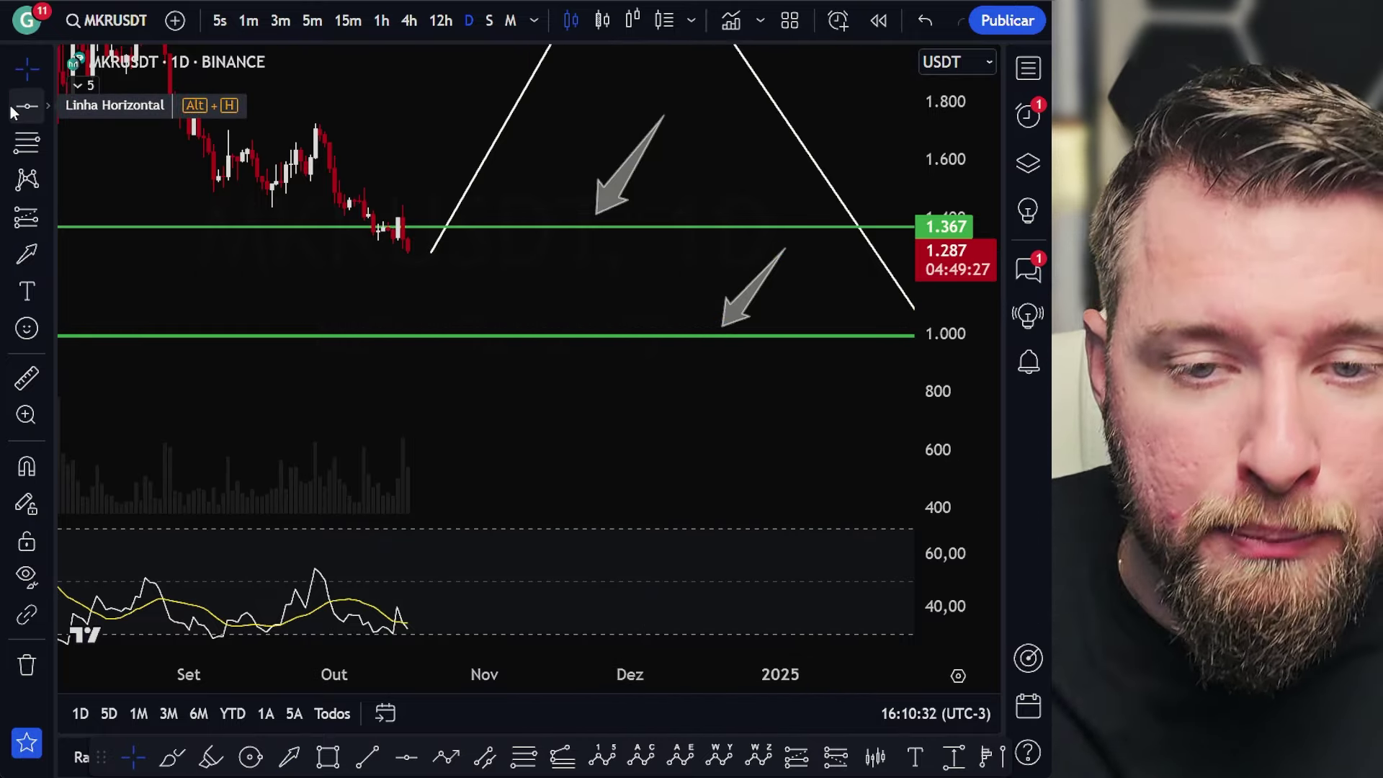
Place a horizontal line at about 1.183, midway between the two green lines, and colour it white.
left_click(14, 106)
left_click(594, 280)
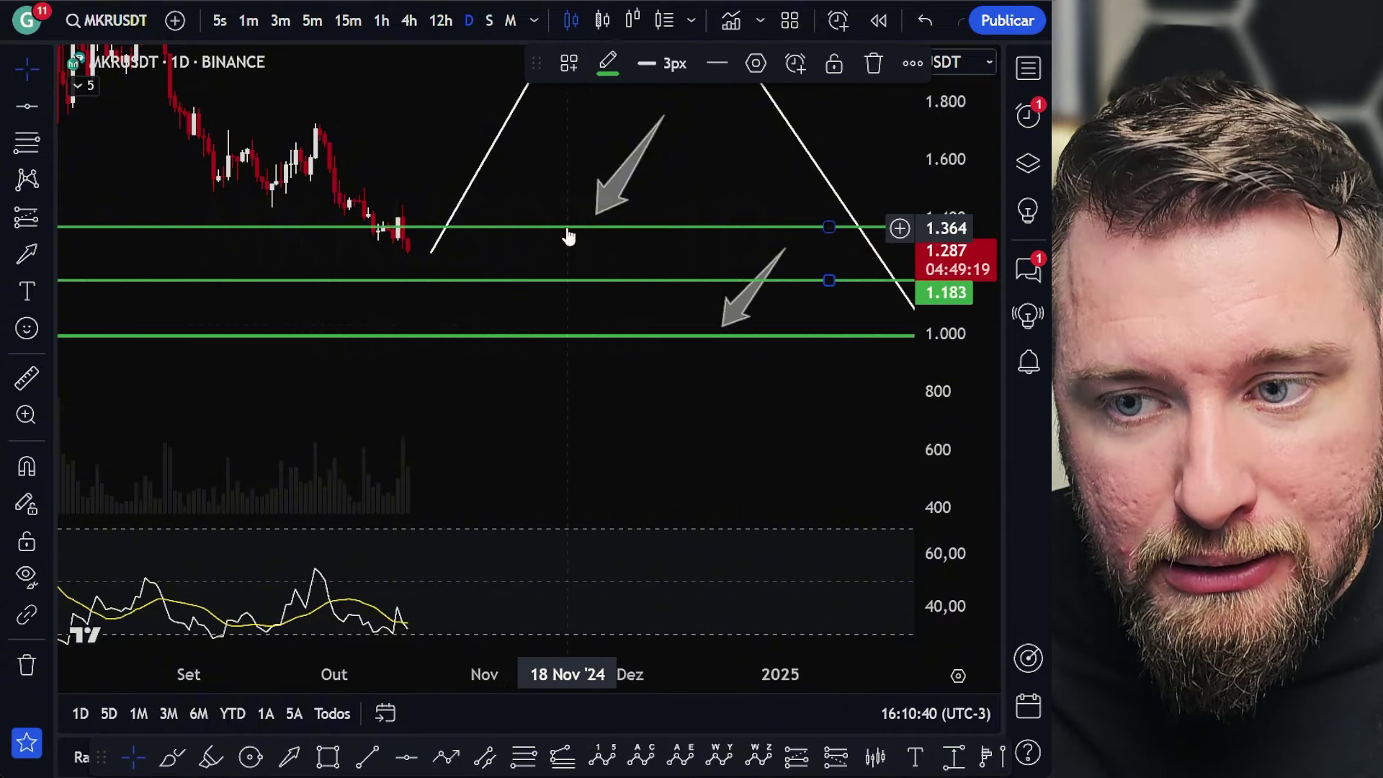
left_click(608, 63)
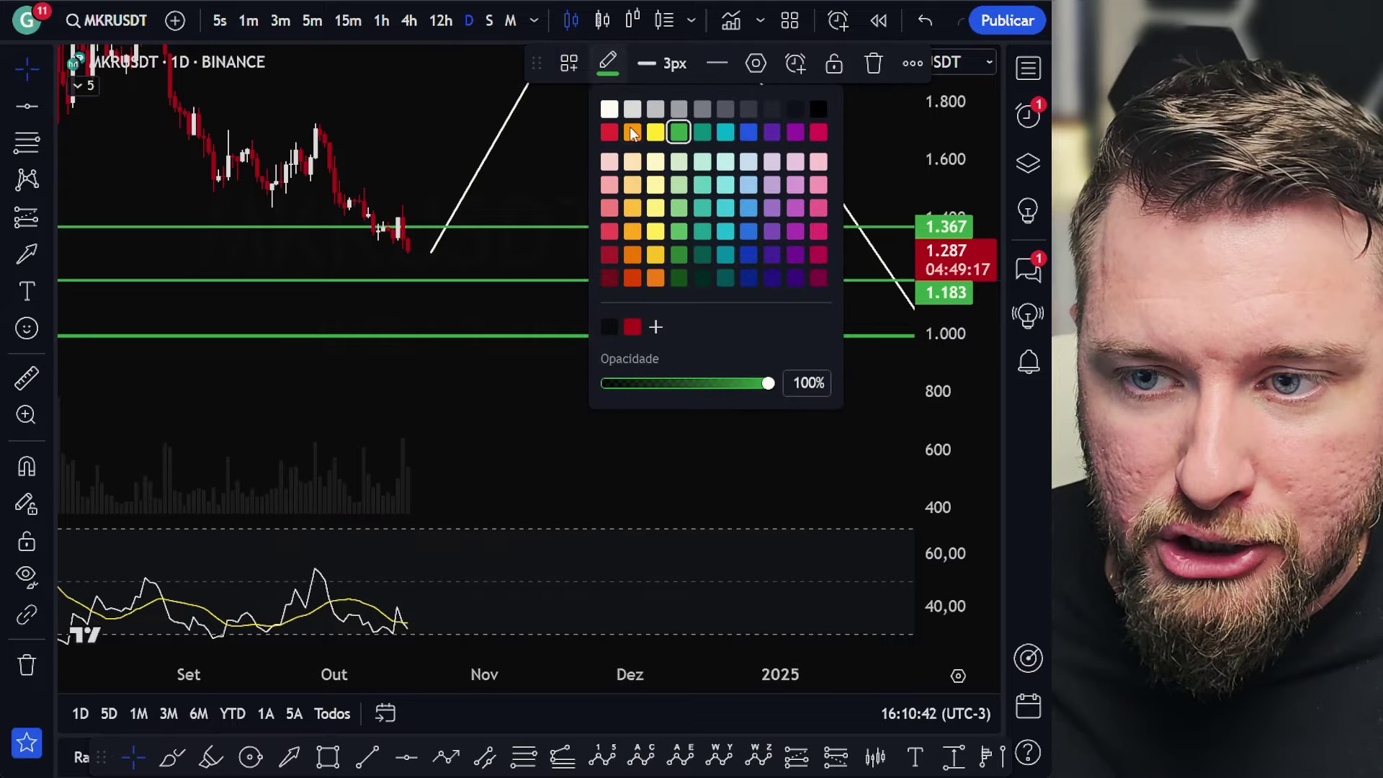
left_click(614, 106)
left_click(589, 413)
scroll(597, 415, "down", 5)
scroll(605, 410, "up", 5)
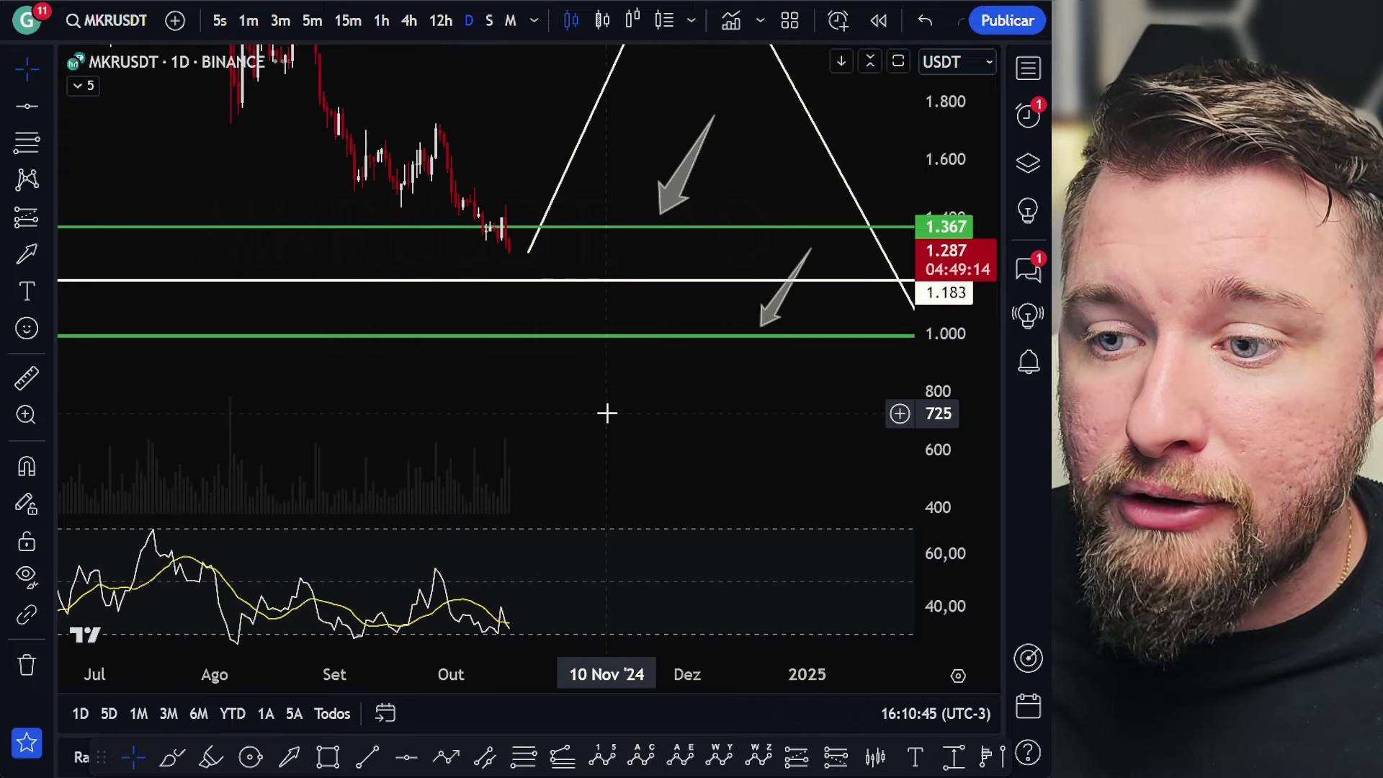
left_click(528, 229)
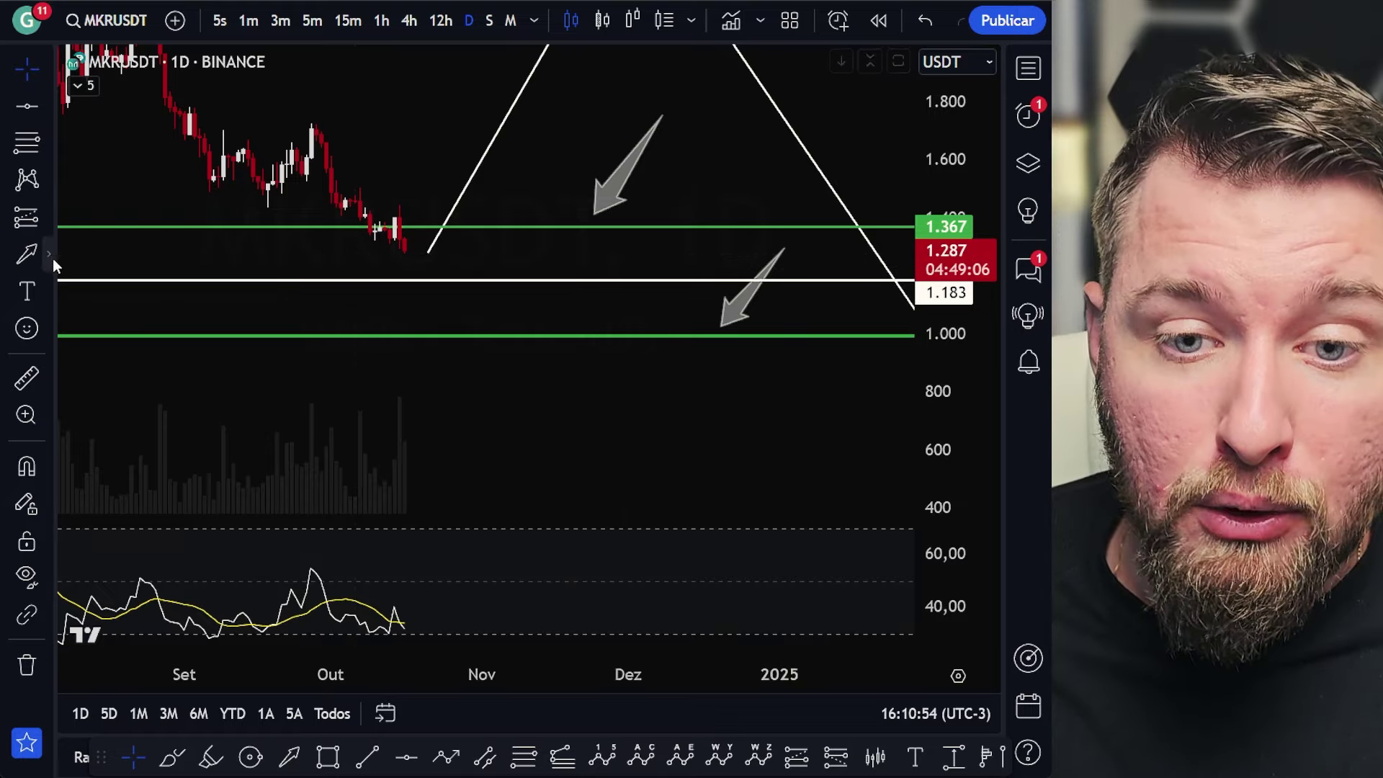
Draw a path arrow from the latest candles at the upper green line down to the lower green line and back up to the white line.
left_click(446, 756)
left_click(398, 223)
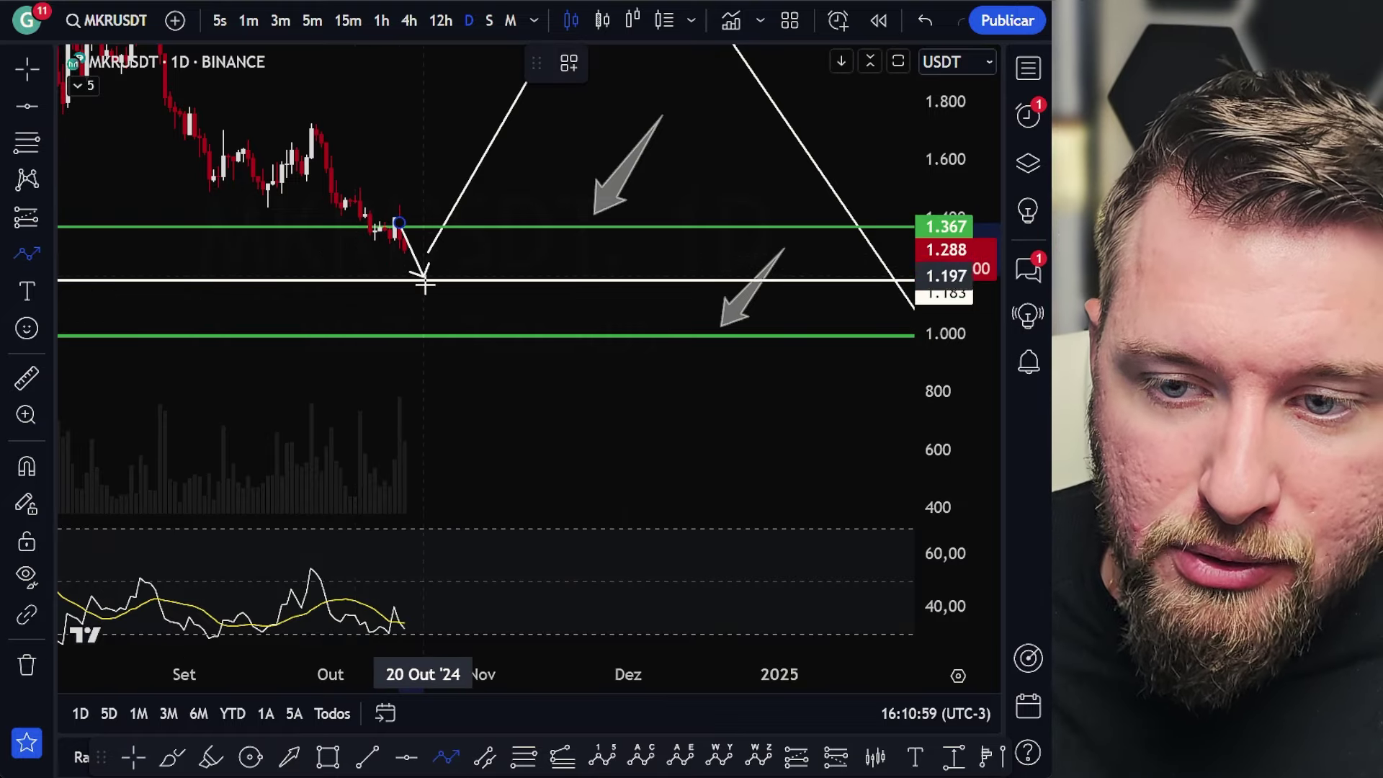
left_click(442, 334)
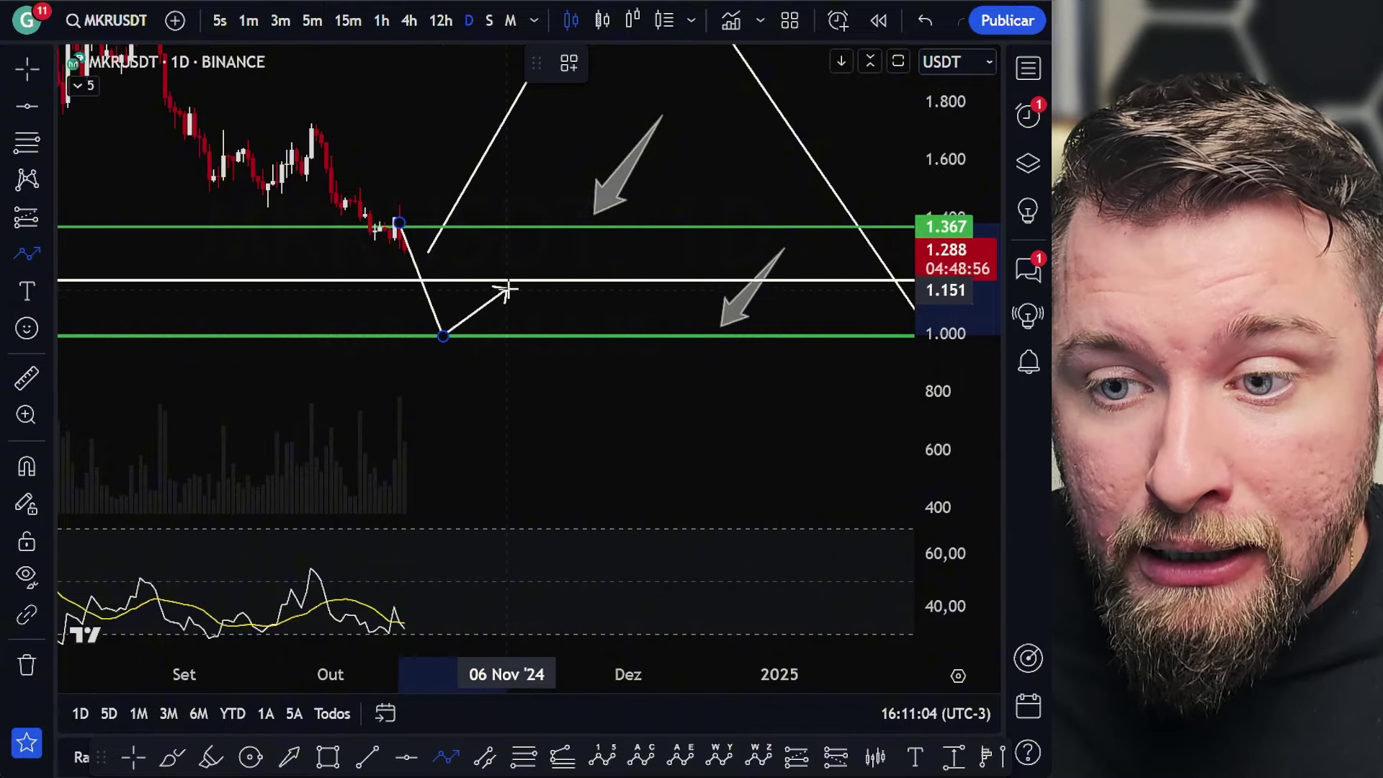
left_click(496, 273)
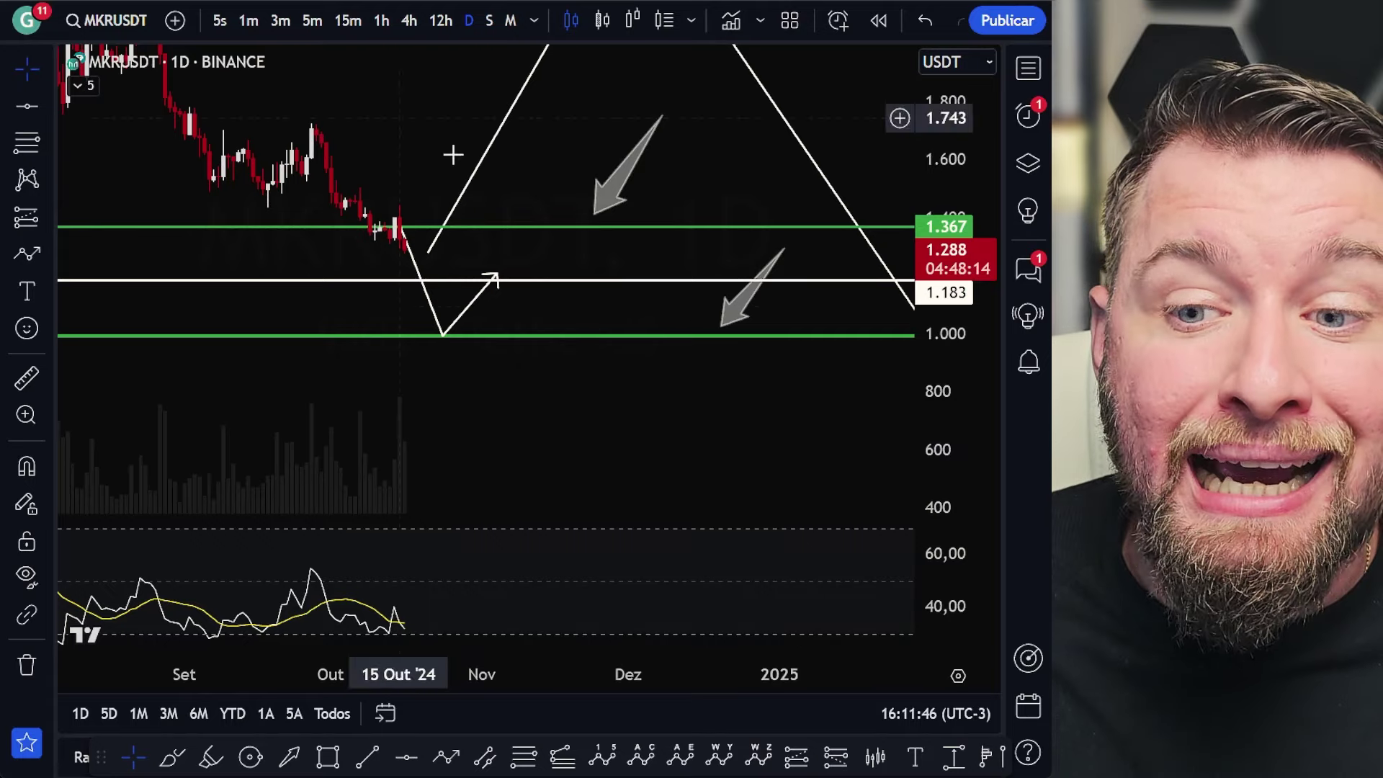
Draw a path arrow from the white line down to about 771 and add a green horizontal line at that level.
left_click(502, 279)
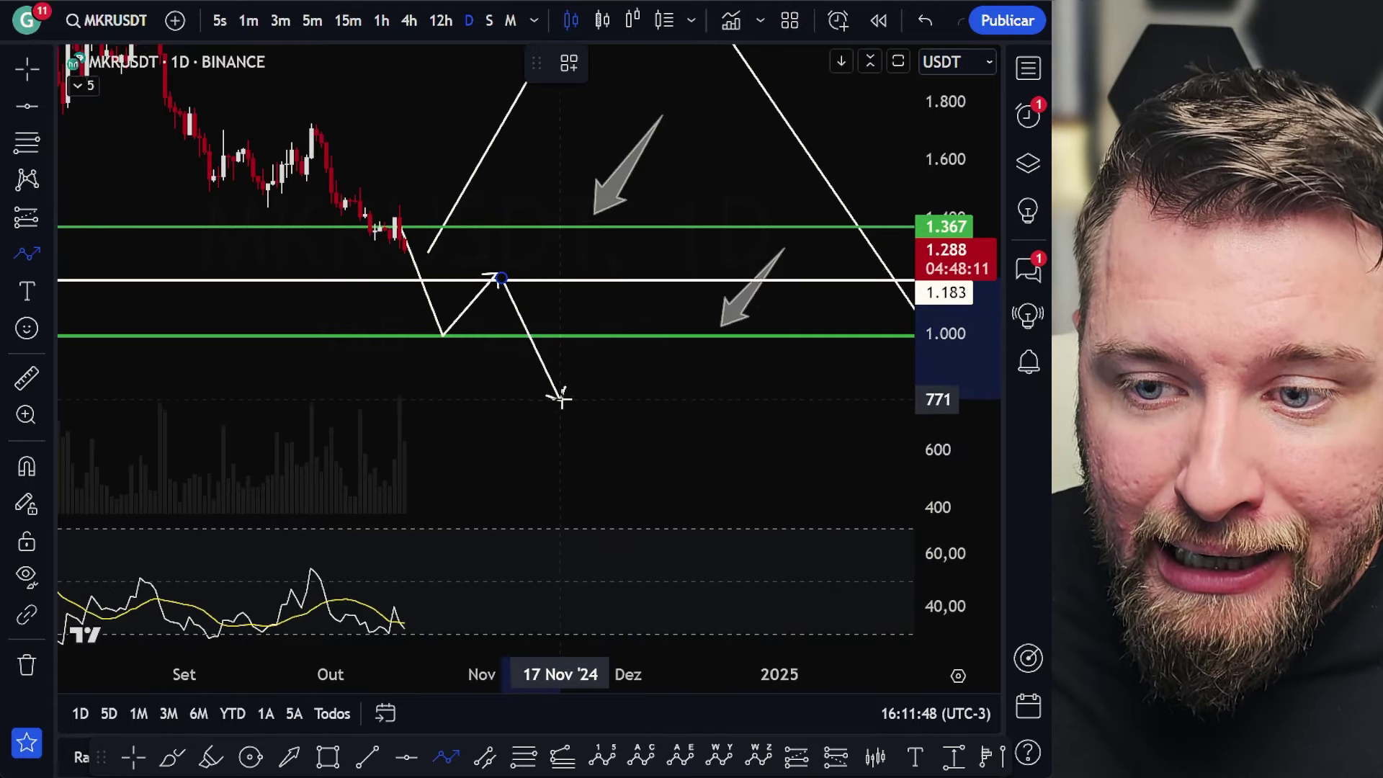
double_click(560, 396)
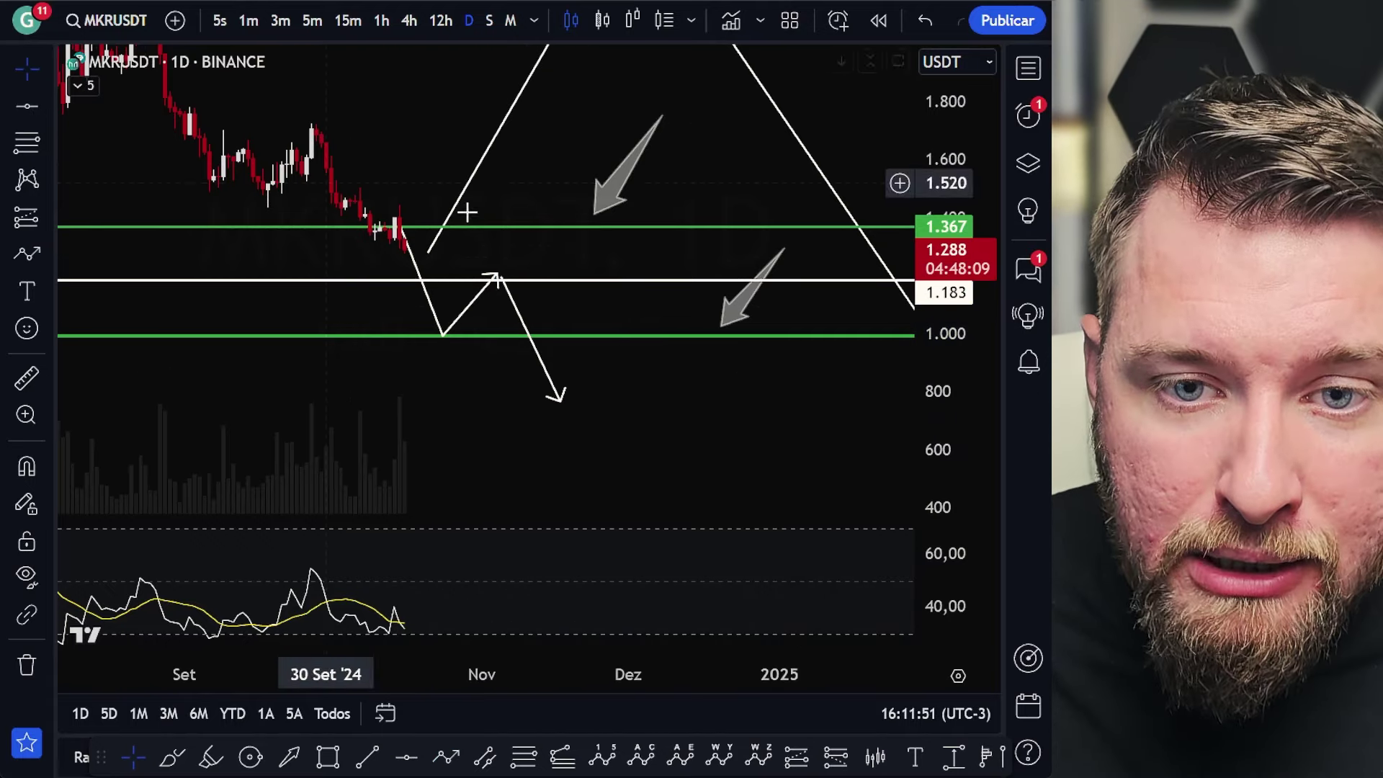
key("alt+h")
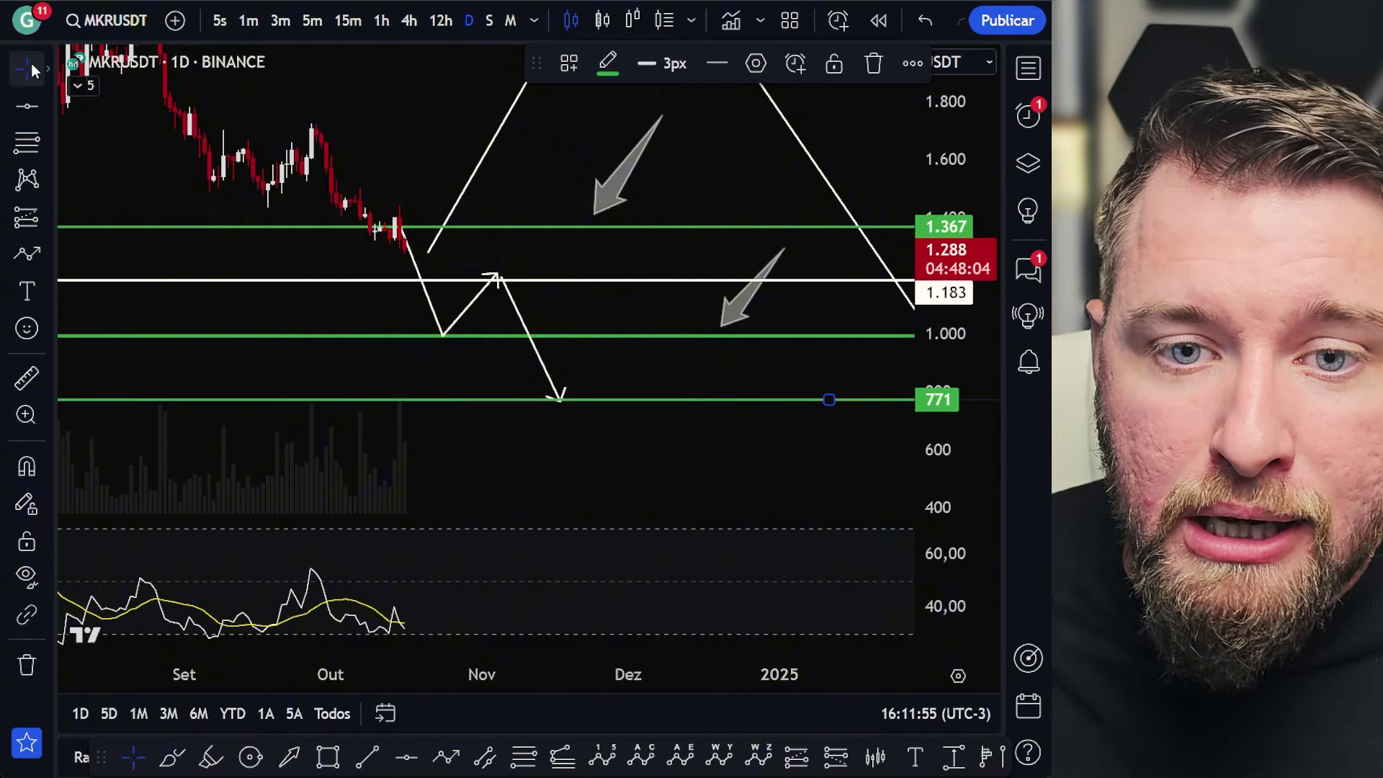
Move the white horizontal line to 1.201 and extend the path's rebound arrow upward past the upper green line.
left_click_drag(648, 281, 651, 337)
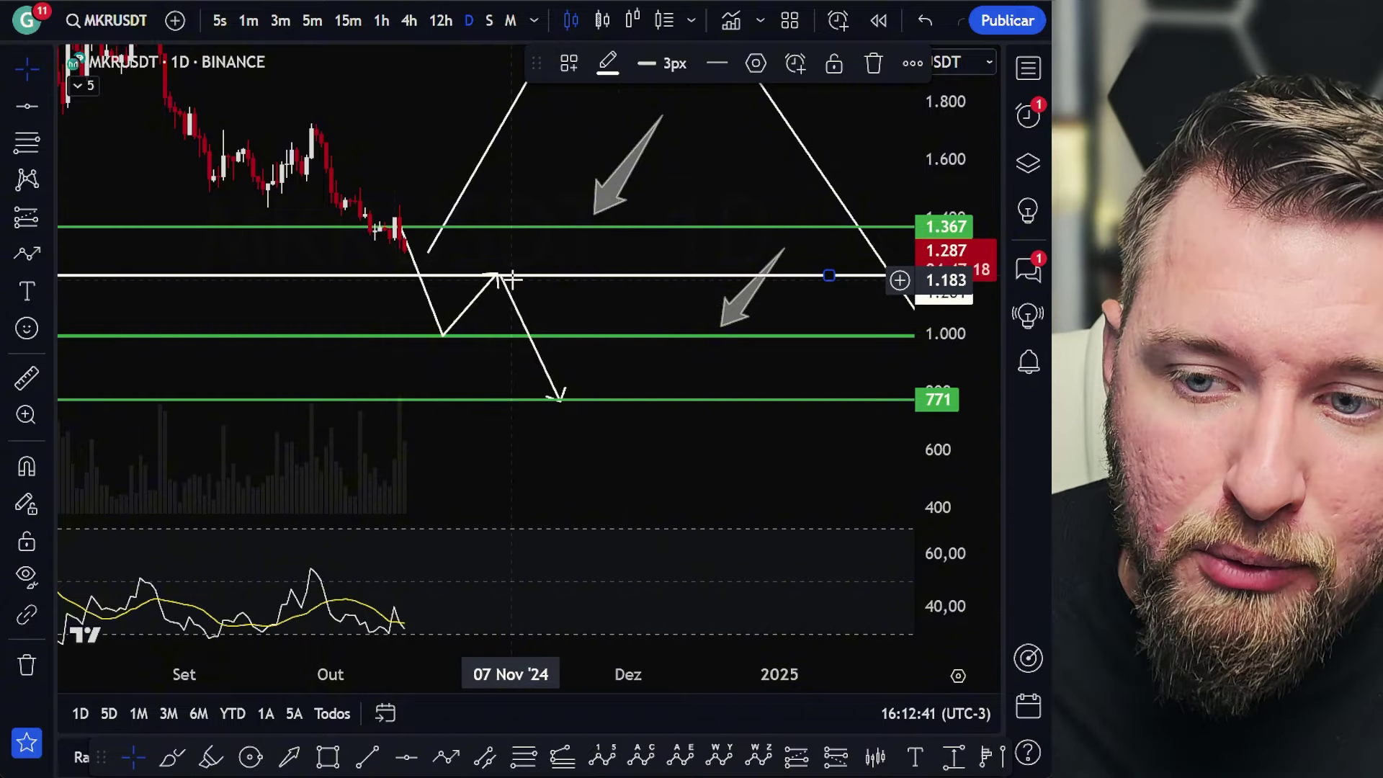
left_click_drag(496, 277, 560, 142)
left_click(759, 179)
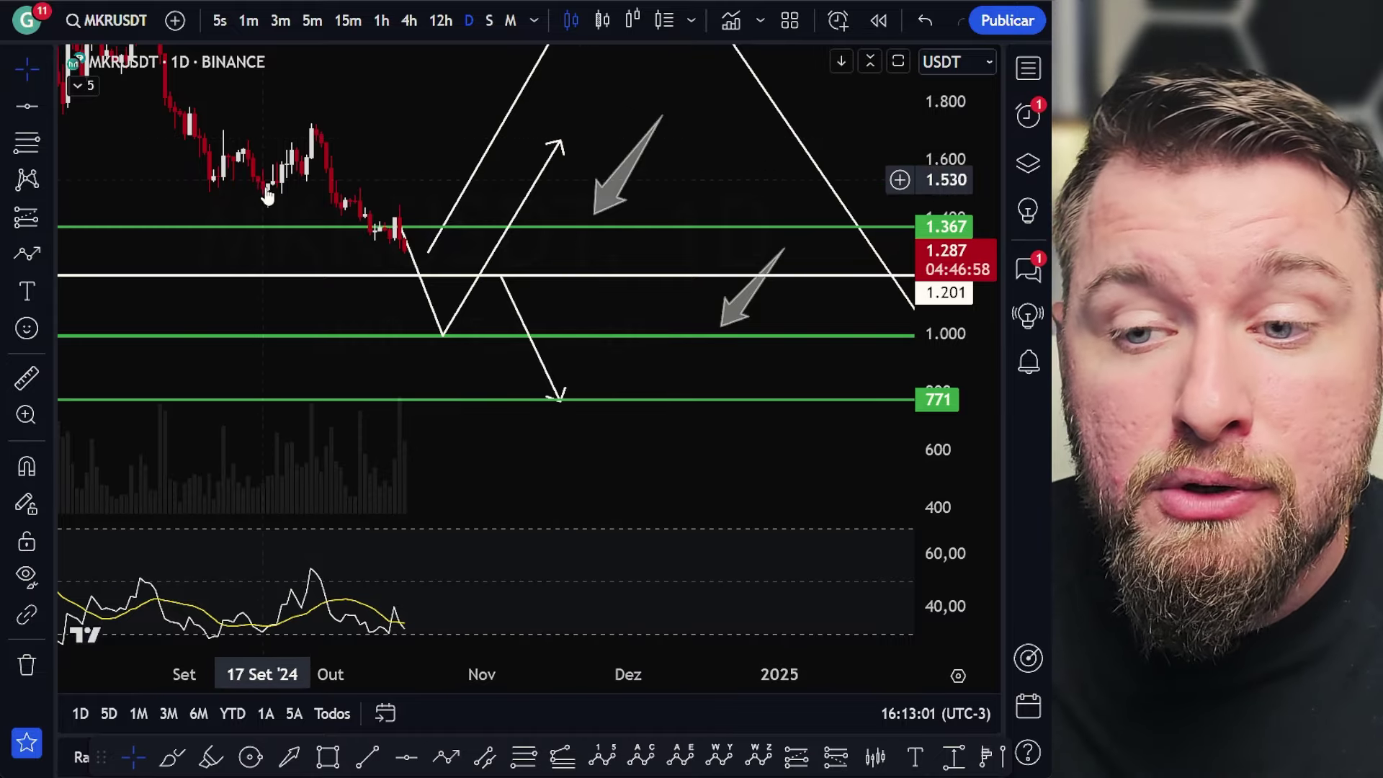
left_click_drag(518, 321, 487, 306)
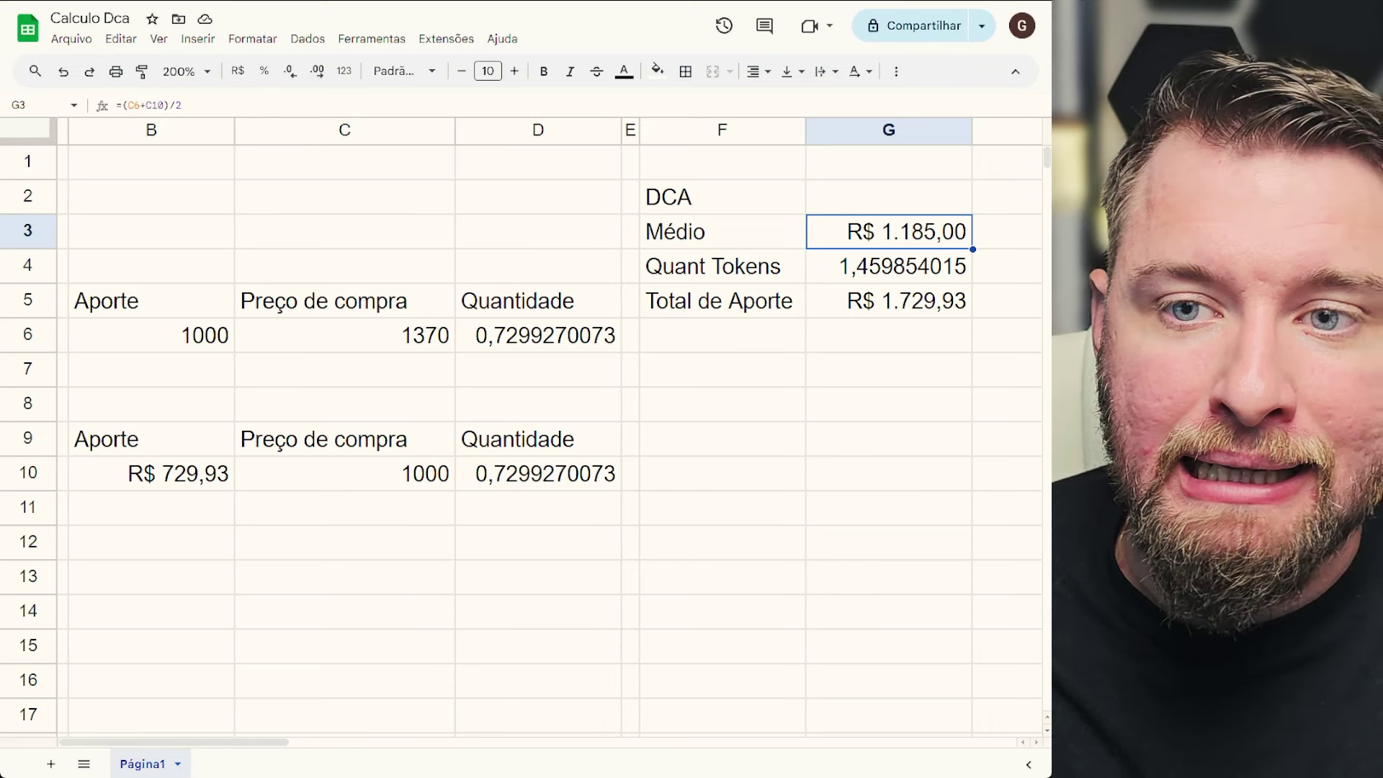
In the Calculo Dca spreadsheet, copy the average price from G3 into F10 as the plain value R$ 1.185,00.
key("ctrl+c")
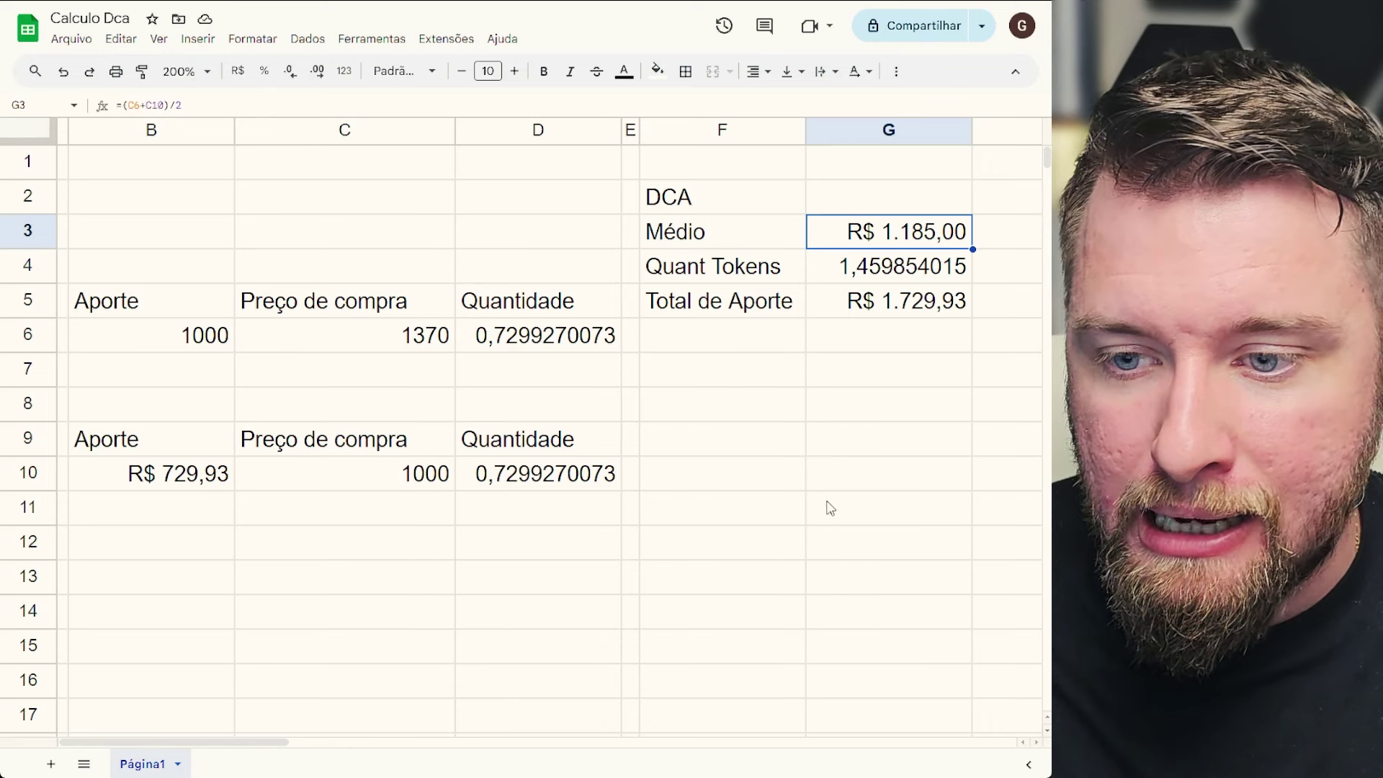
left_click(768, 482)
key("ctrl+v")
key("Down")
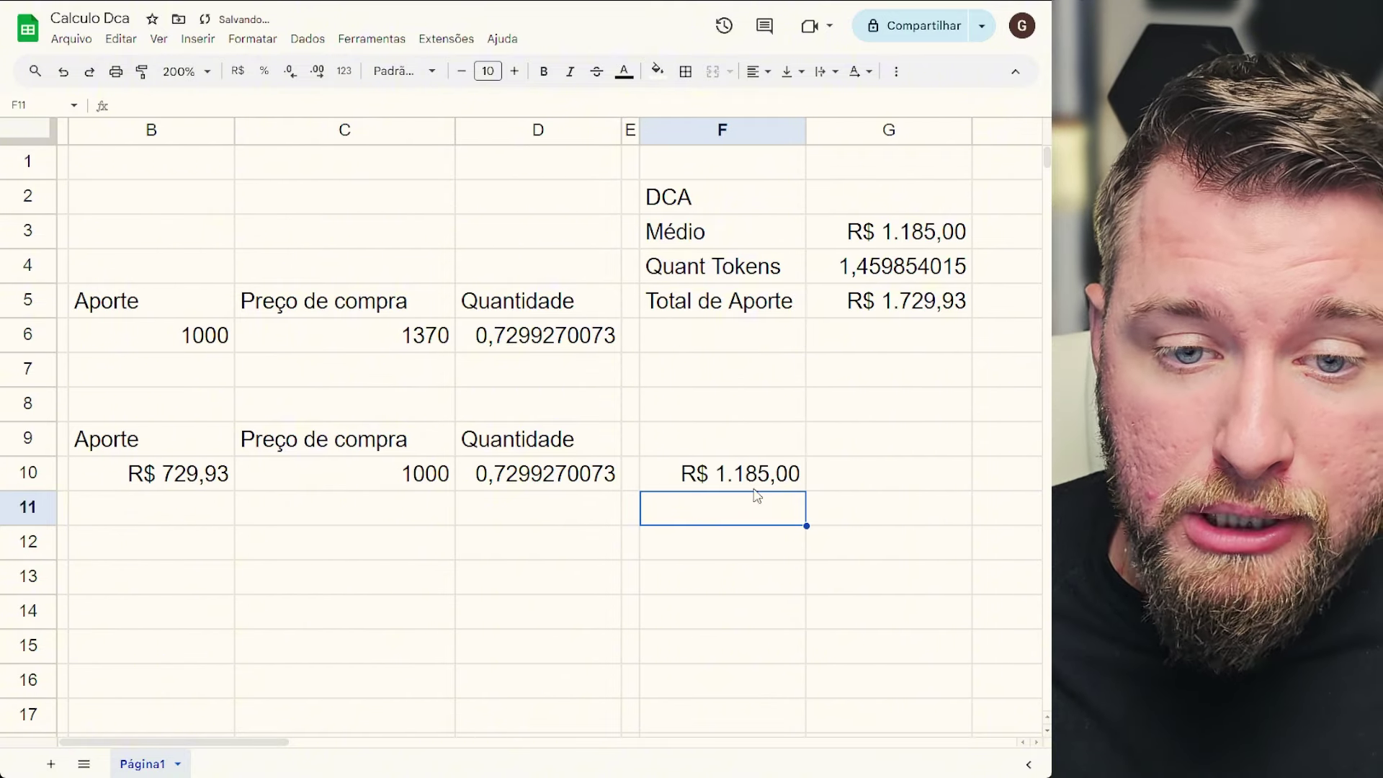
left_click(759, 486)
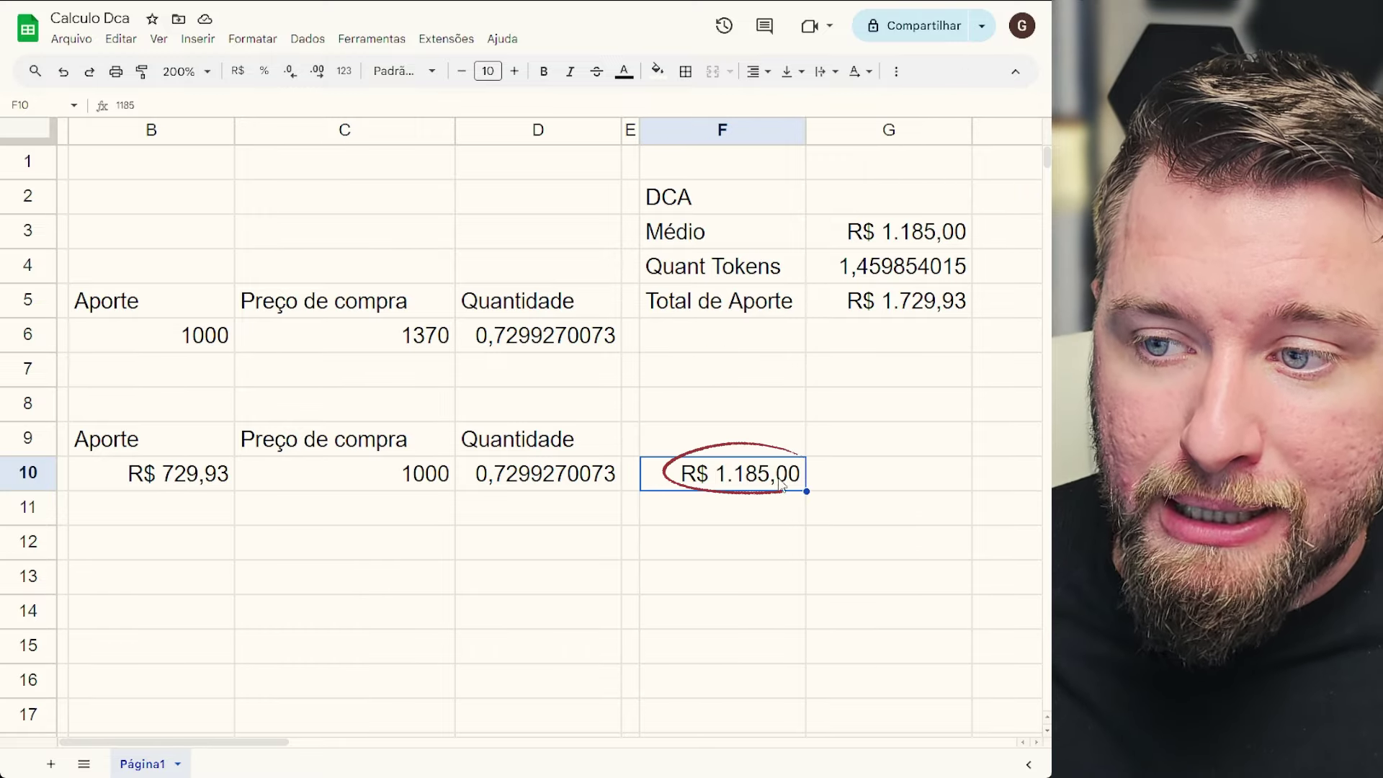
Enter the token quantity 0,7299 in G10 beside the copied average price.
left_click(876, 473)
type("0,72")
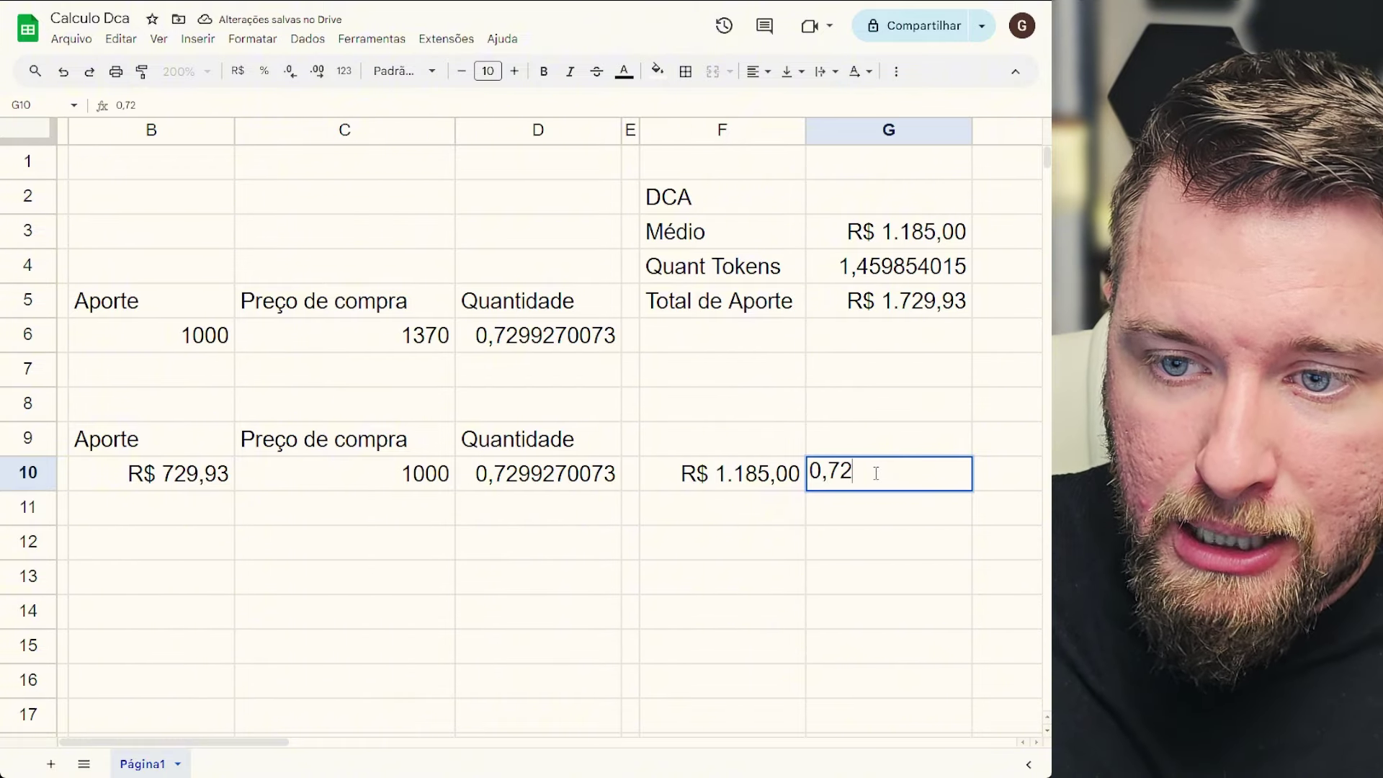
type("99")
key("Return")
Calculate the position's value in F12 by multiplying the price in F10 by the quantity in G10.
key("Down")
key("Left")
type("=")
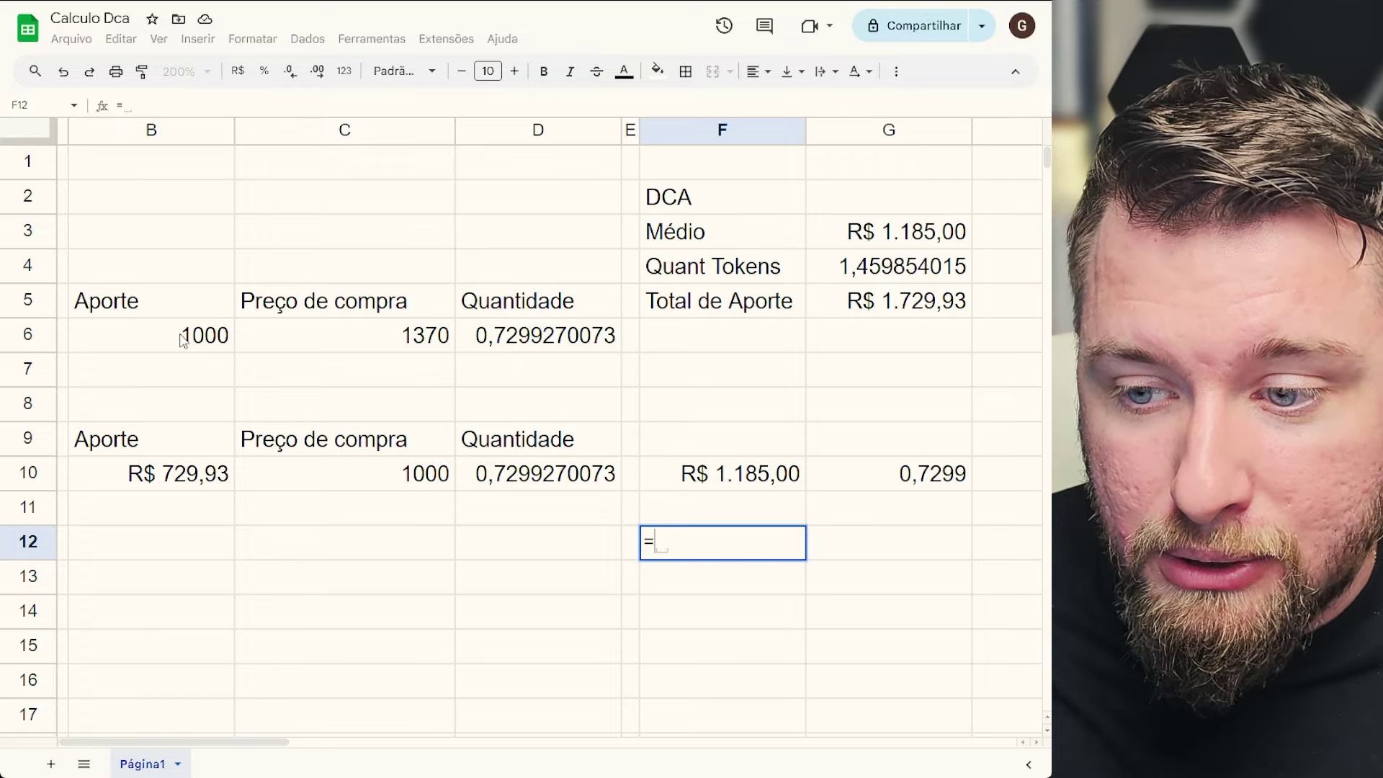
type("F10*")
left_click(941, 478)
key("Return")
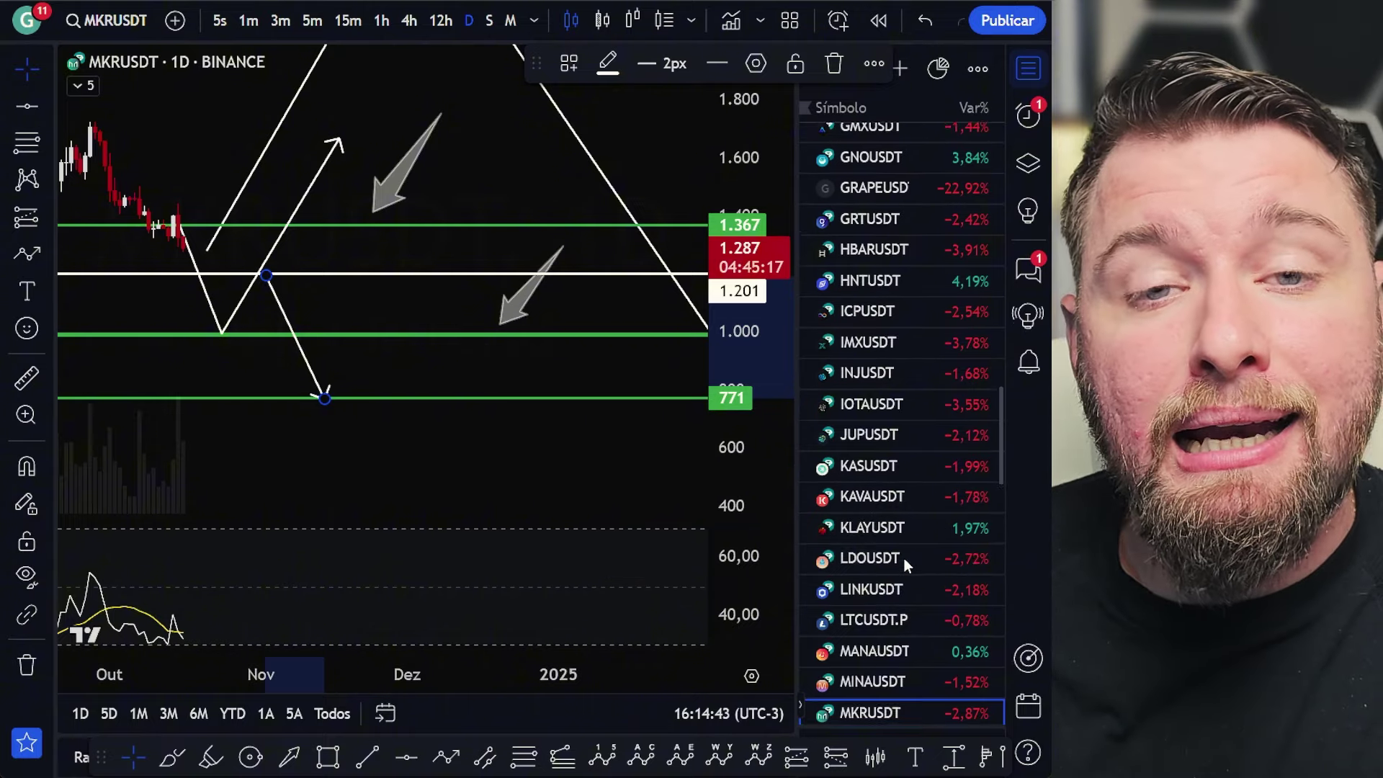
Open BTCUSDT from the start of the TradingView watchlist.
scroll(904, 559, "up", 20)
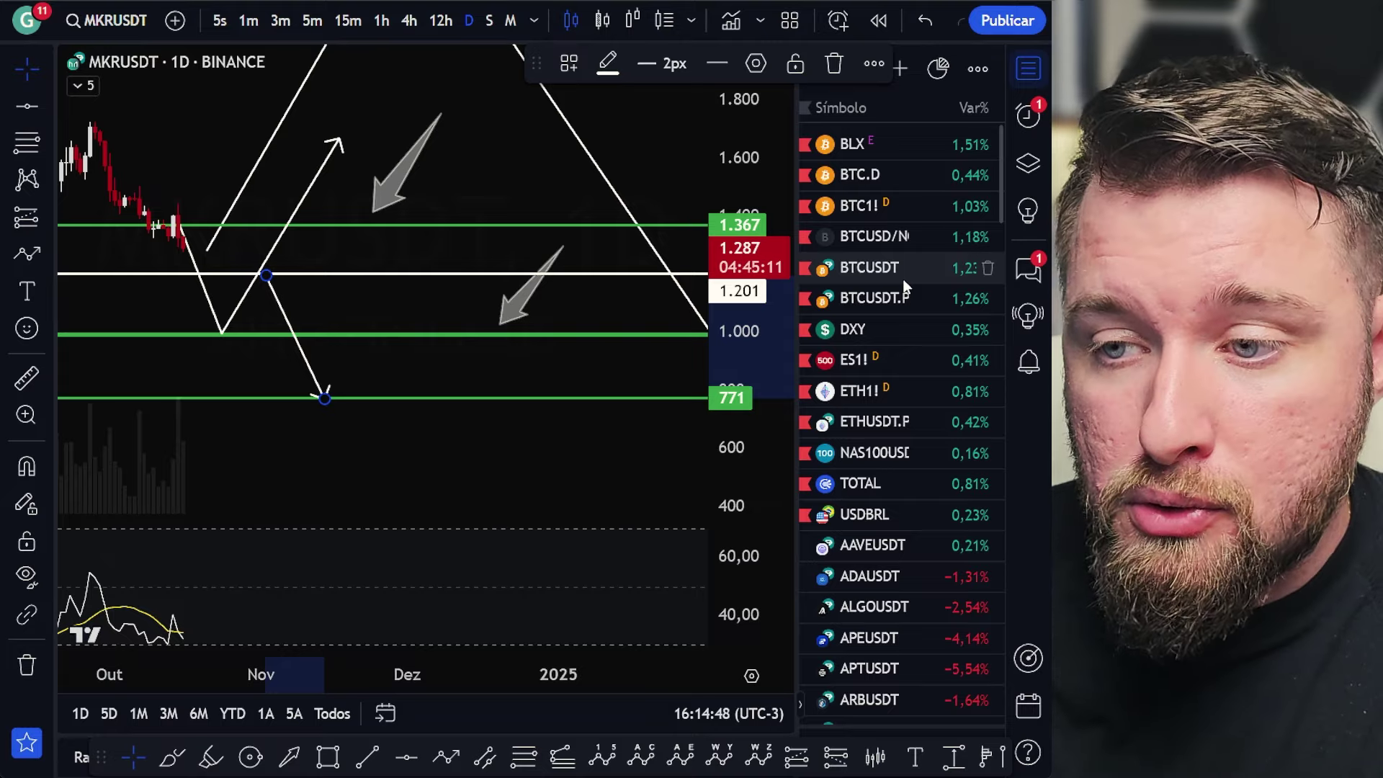
left_click(904, 279)
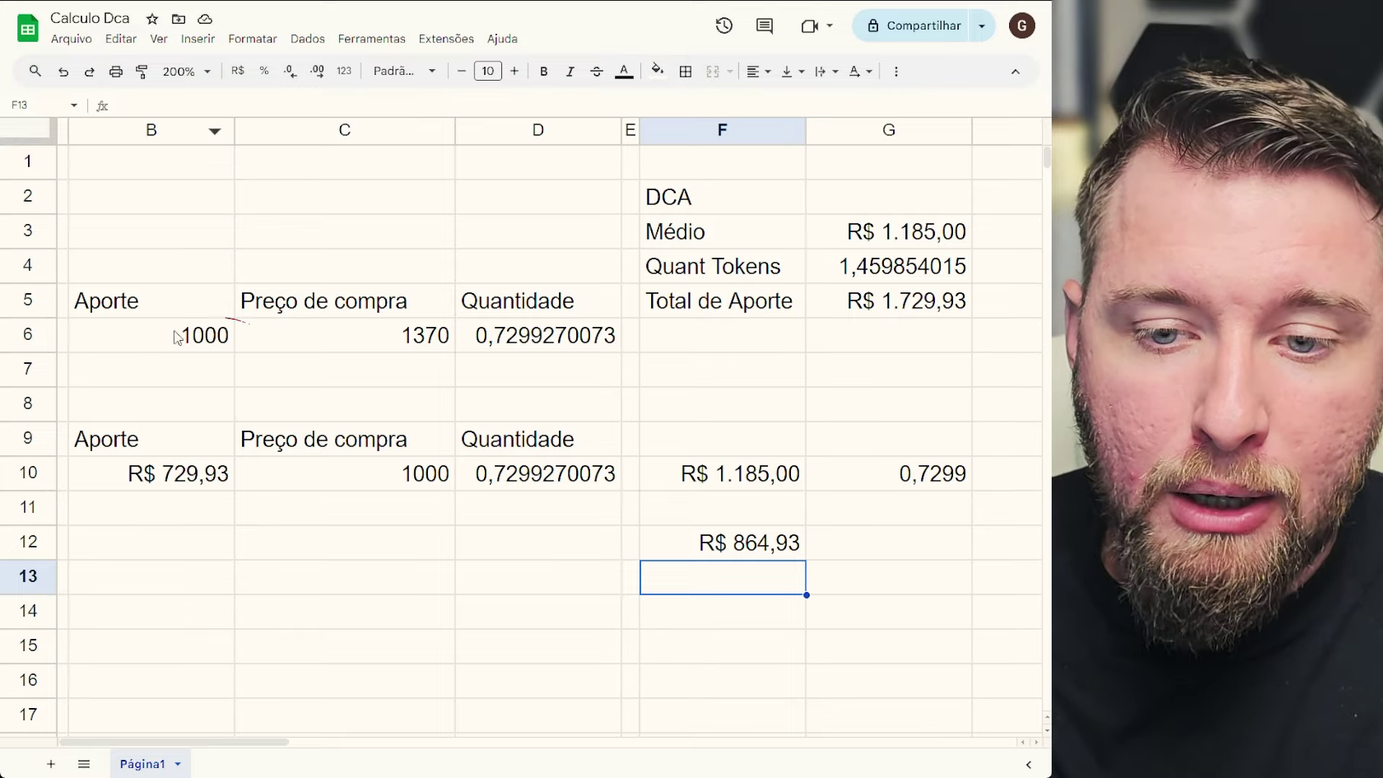
In the Calculo Dca spreadsheet, set the first purchase's Aporte in B6 to 1100.
left_click(177, 338)
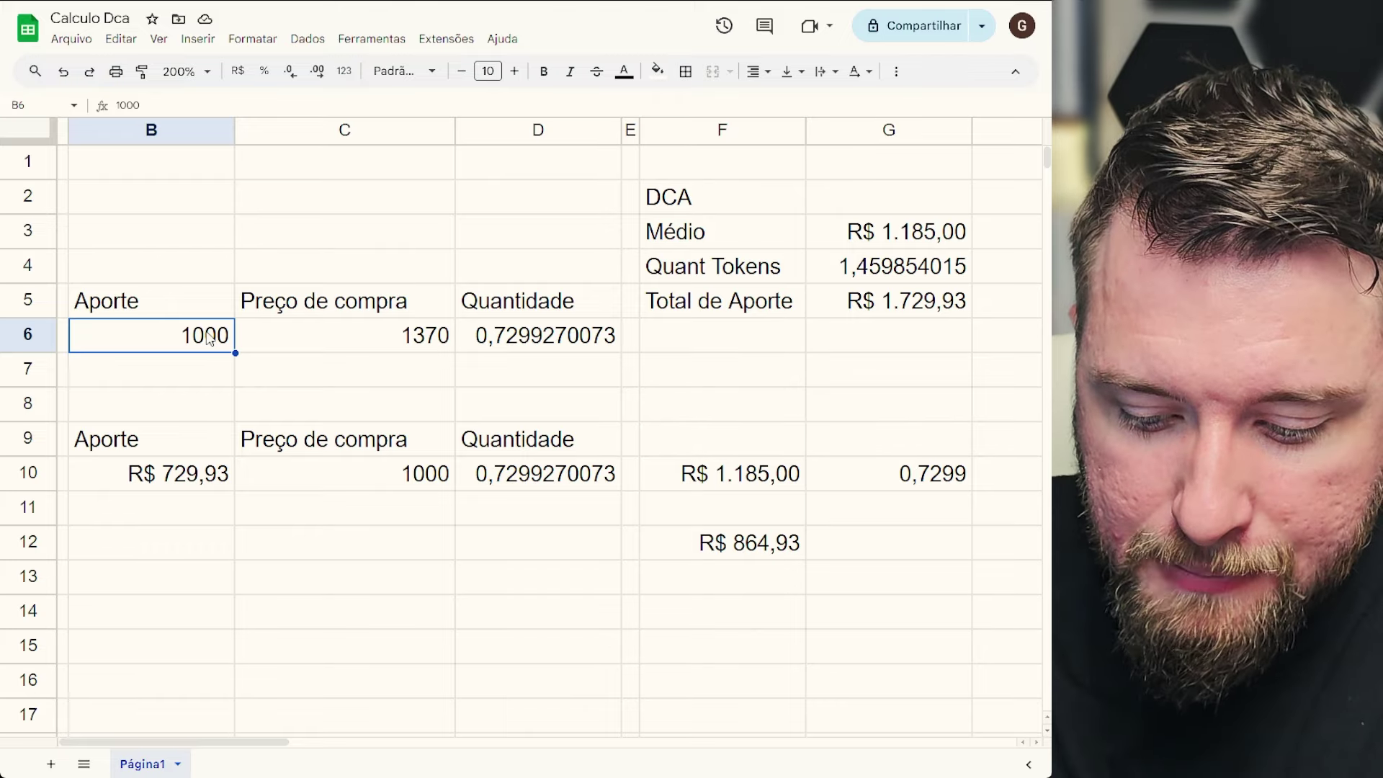
type("1100")
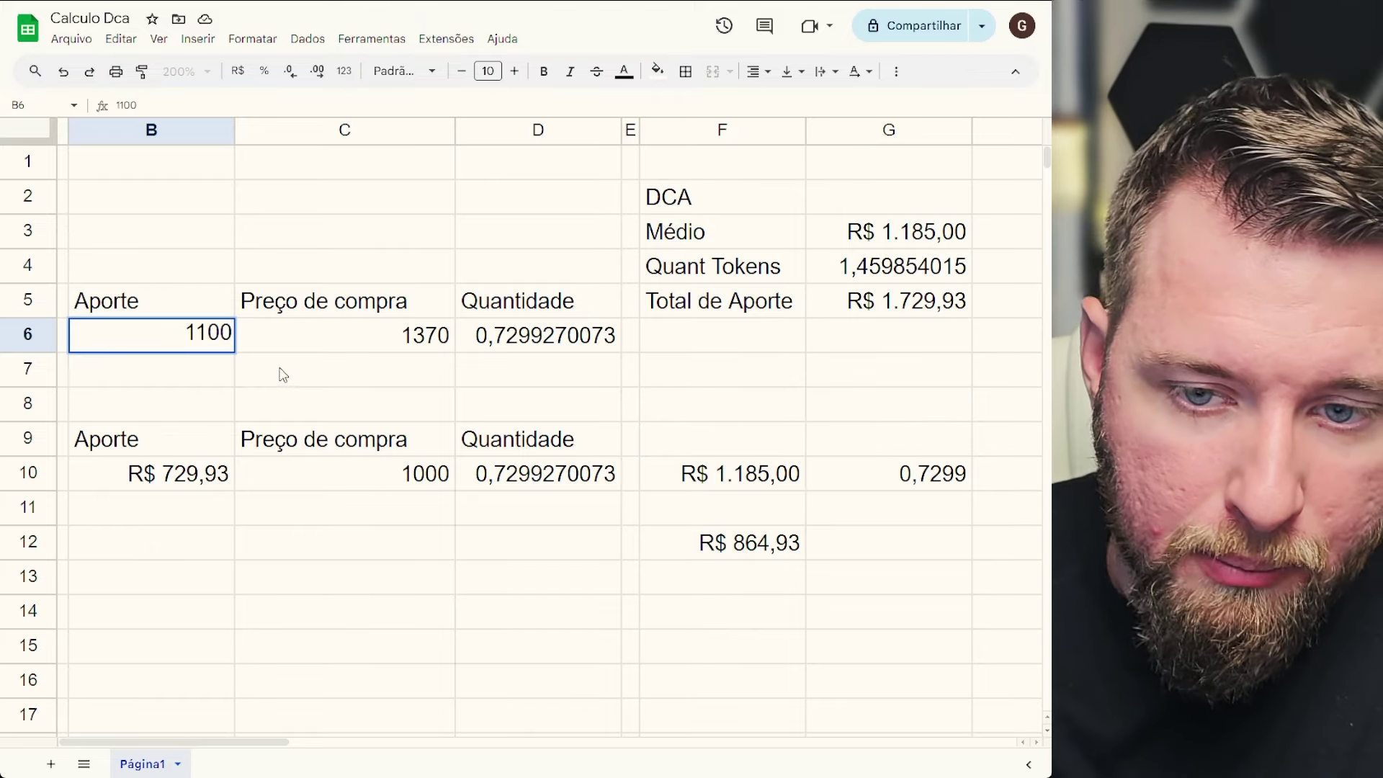
left_click(303, 370)
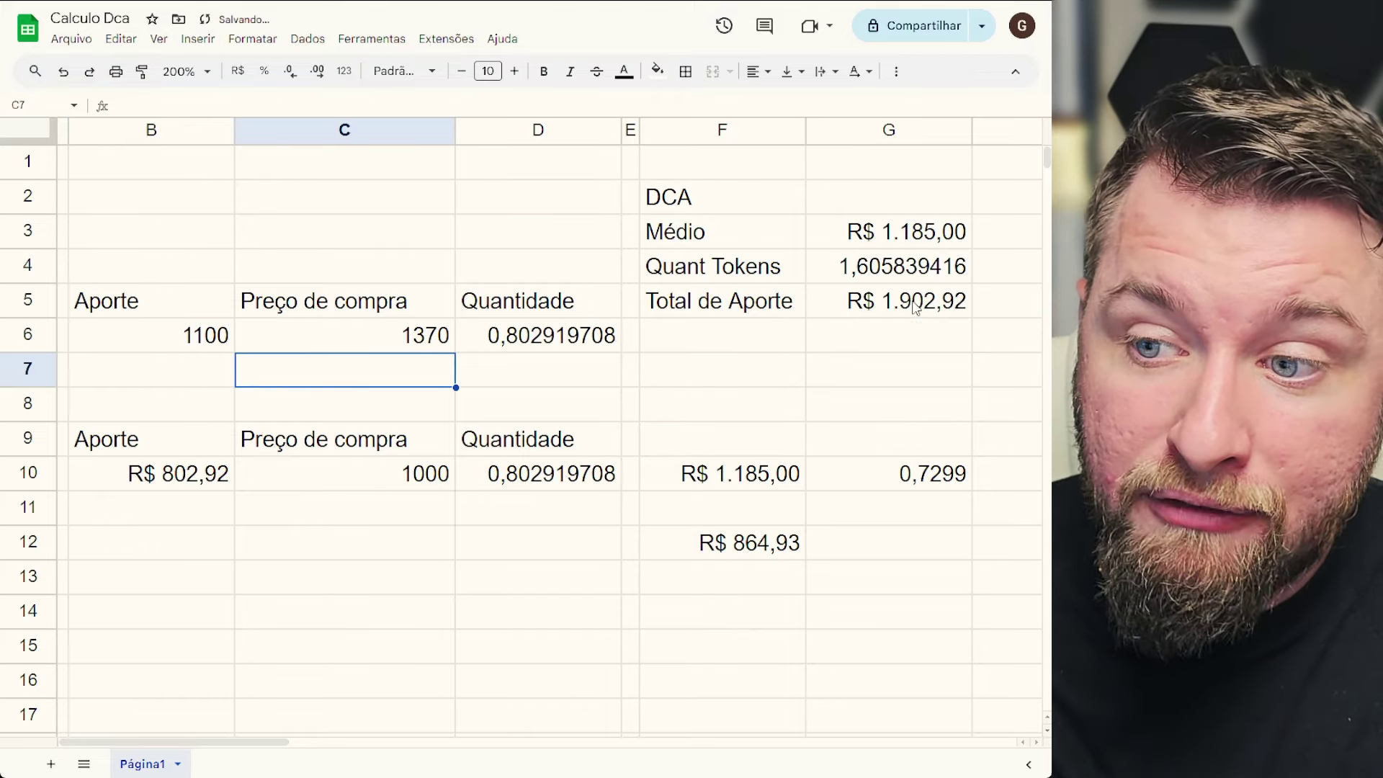
Set the first purchase's Aporte in B6 to 1150 and select that cell again.
left_click(215, 336)
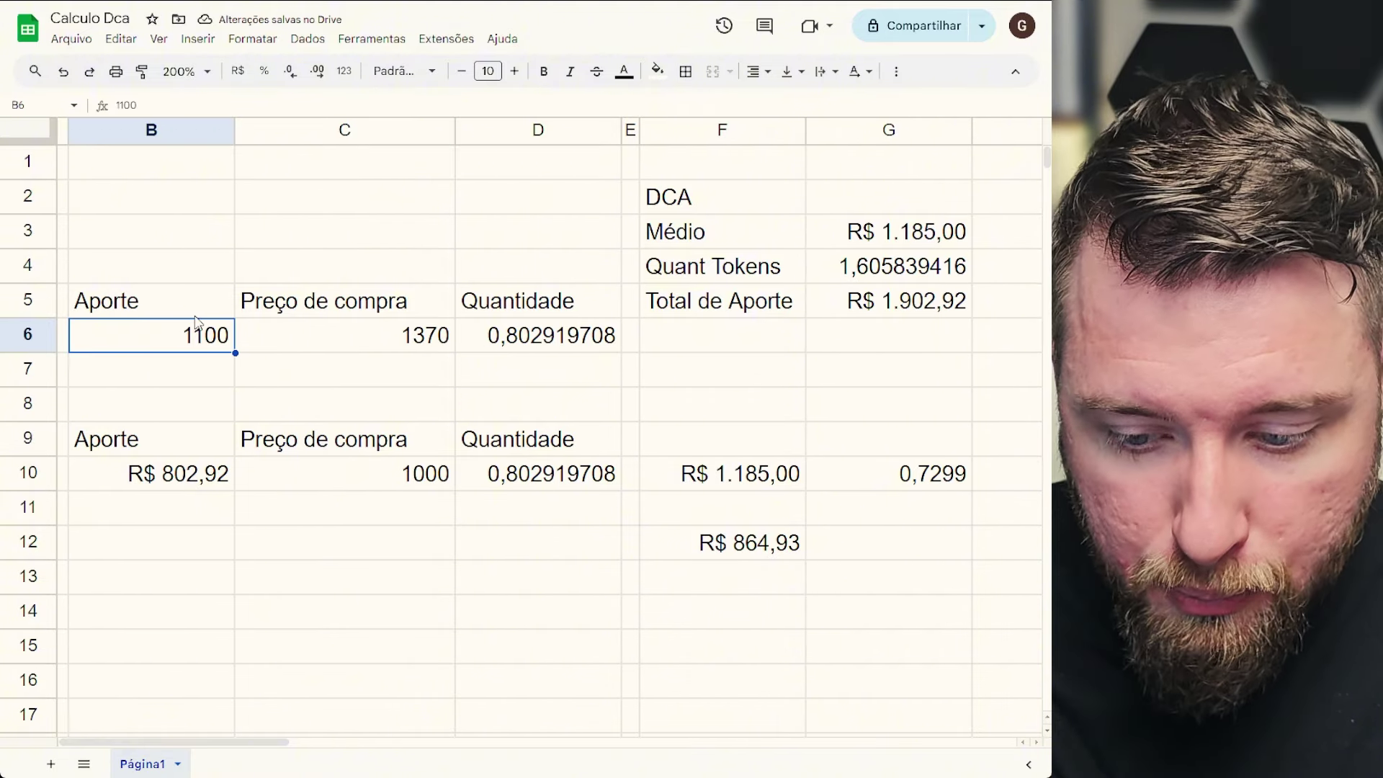
type("1150")
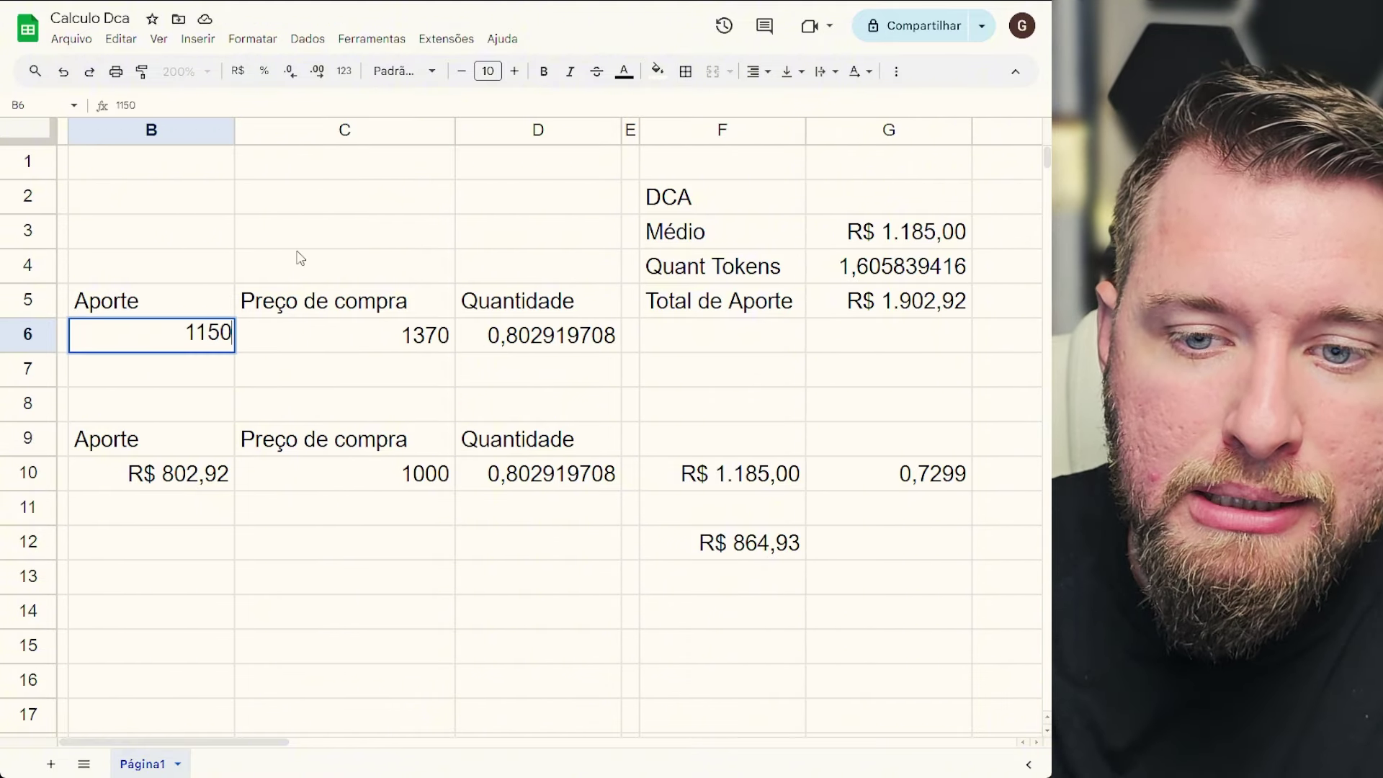
left_click(341, 237)
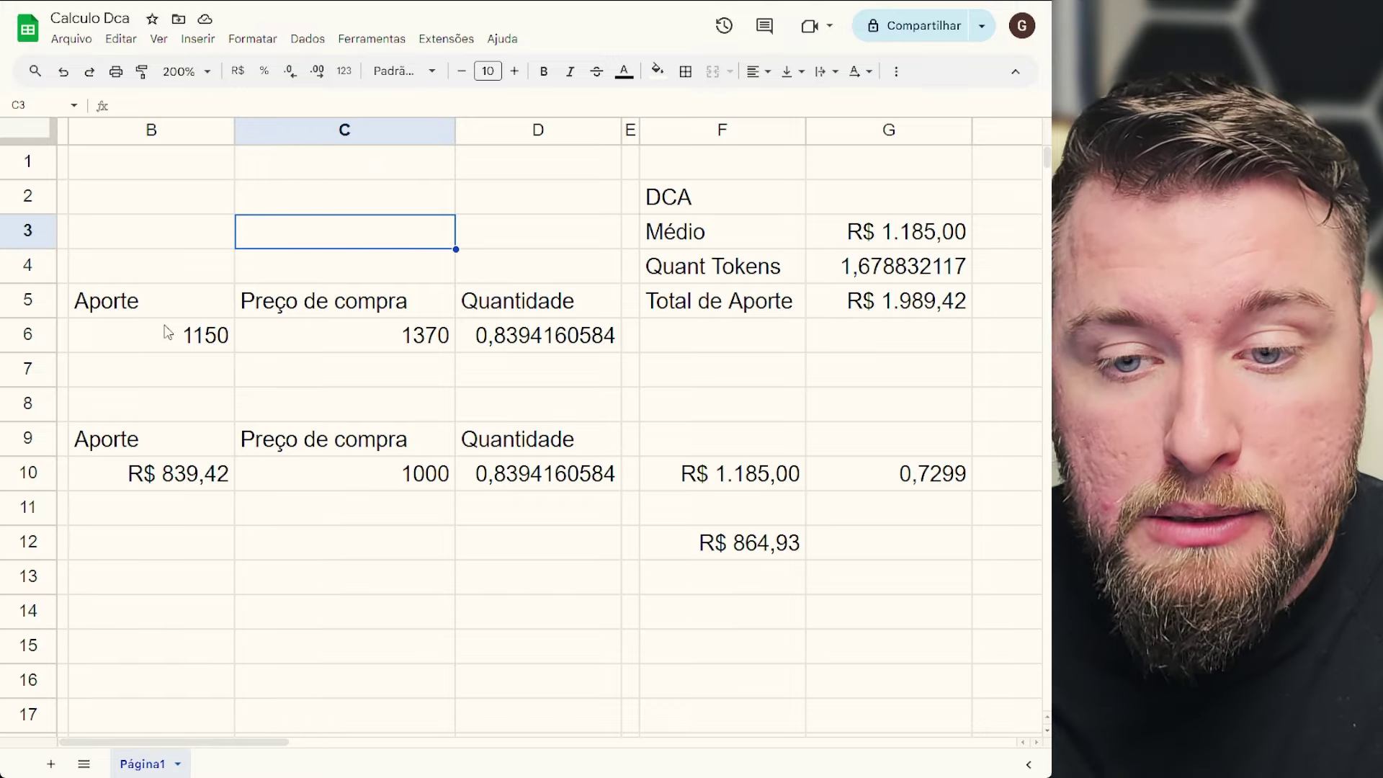
left_click(205, 342)
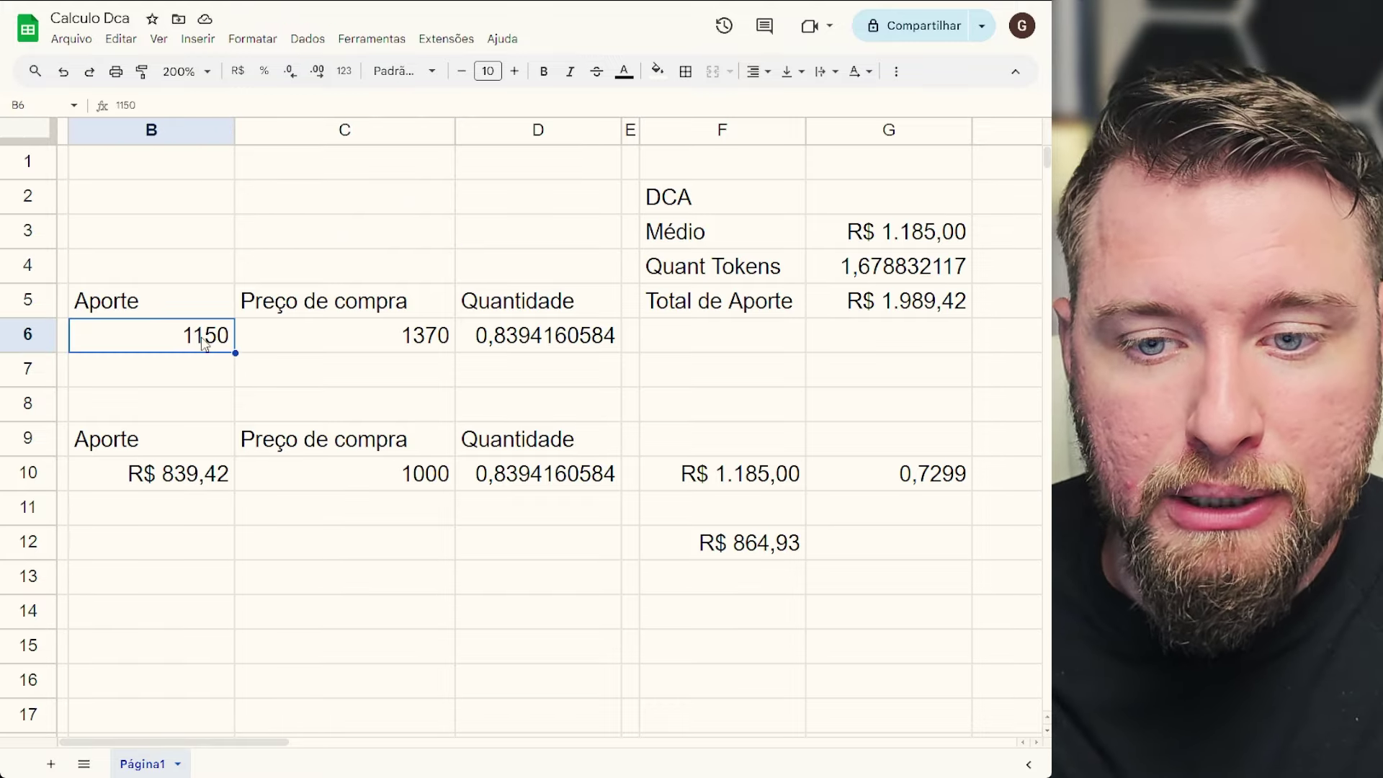